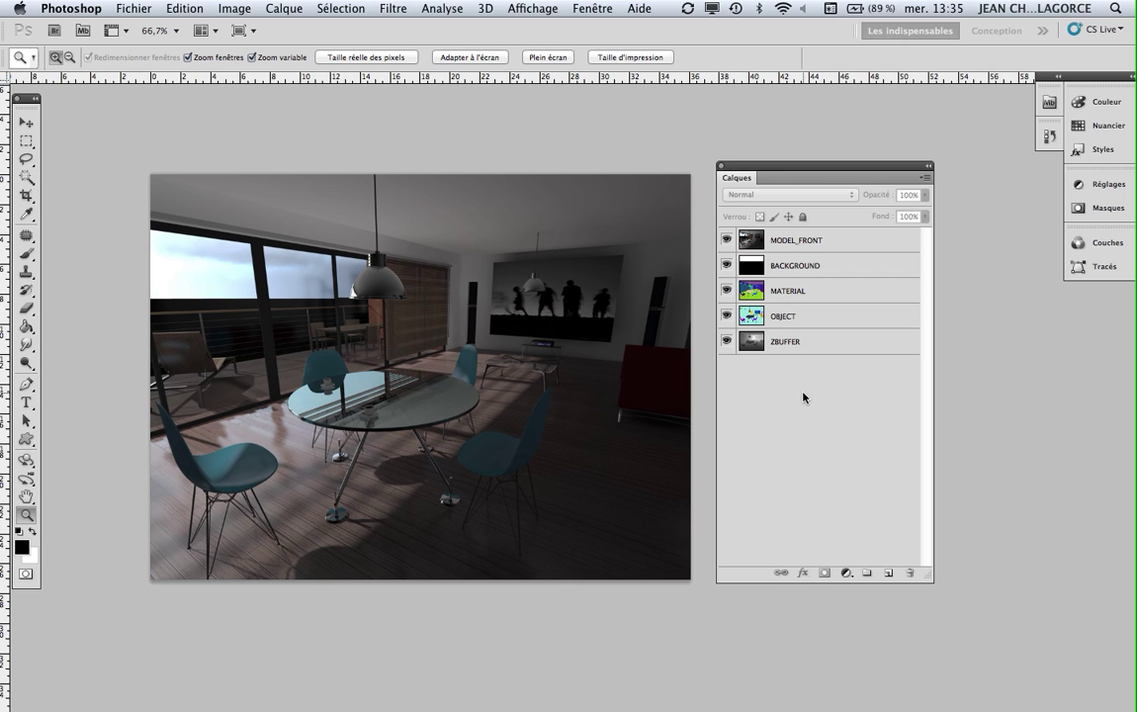
# Hide all five render passes: MODEL_FRONT, BACKGROUND, MATERIAL, OBJECT and ZBUFFER.
pyautogui.click(727, 241)
pyautogui.click(727, 265)
pyautogui.click(726, 291)
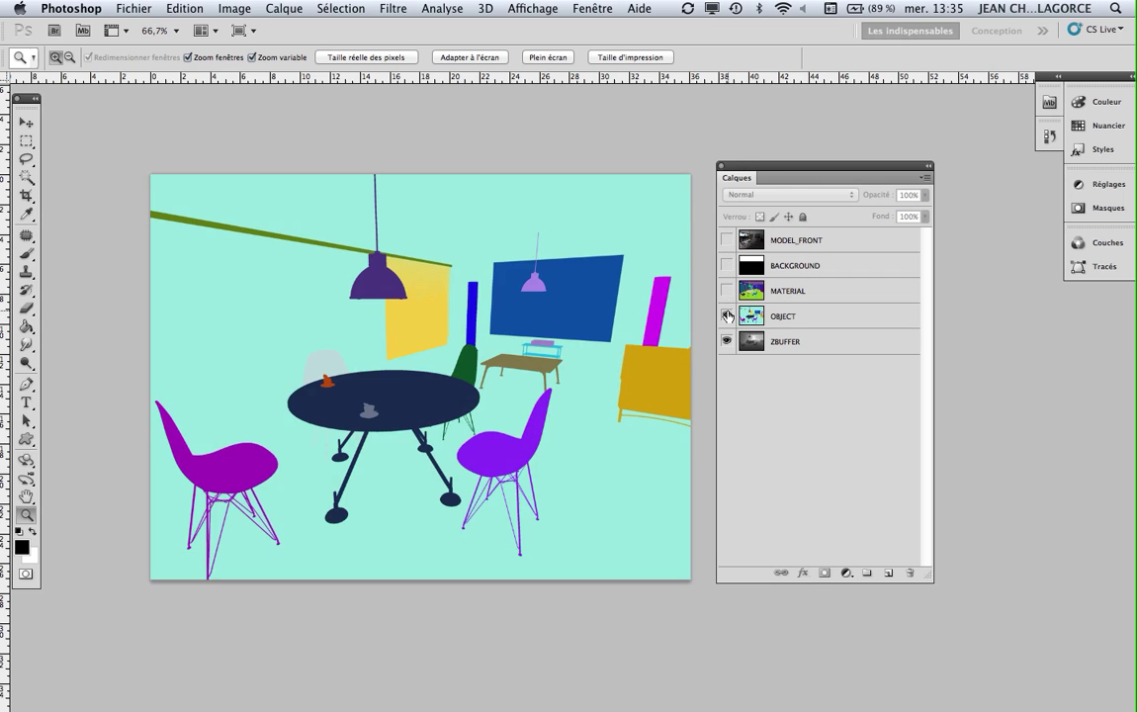
pyautogui.click(726, 316)
pyautogui.click(727, 341)
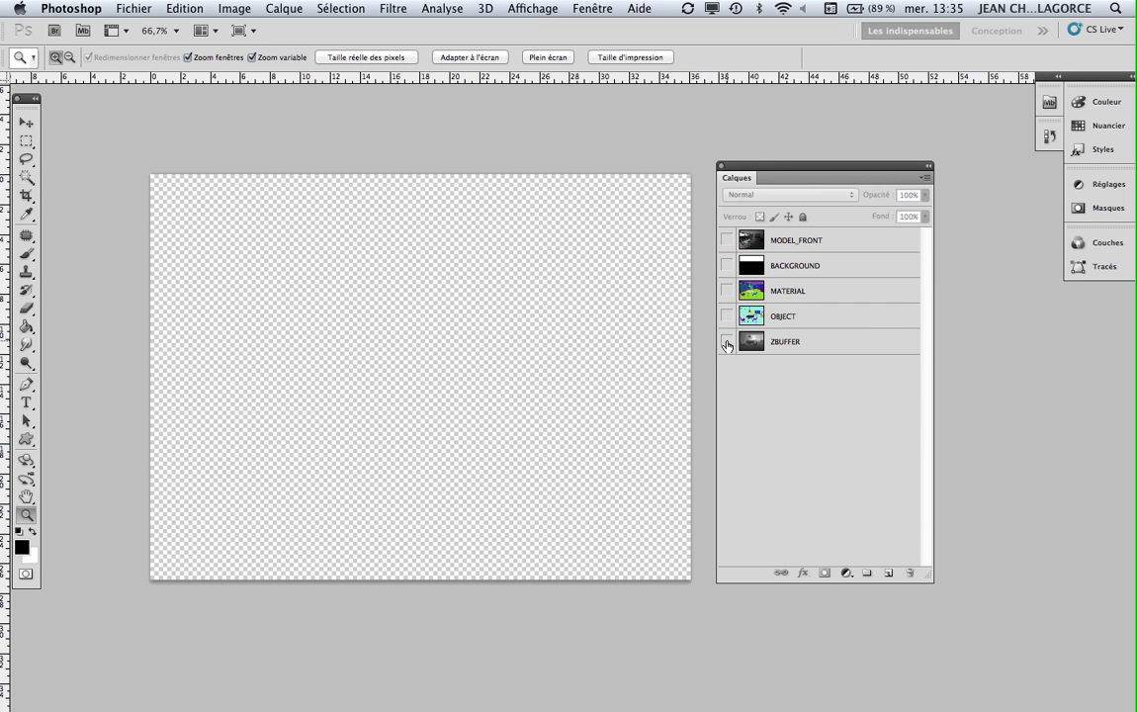
# Preview the ZBUFFER depth pass alone, then leave only the OBJECT pass visible.
pyautogui.click(726, 341)
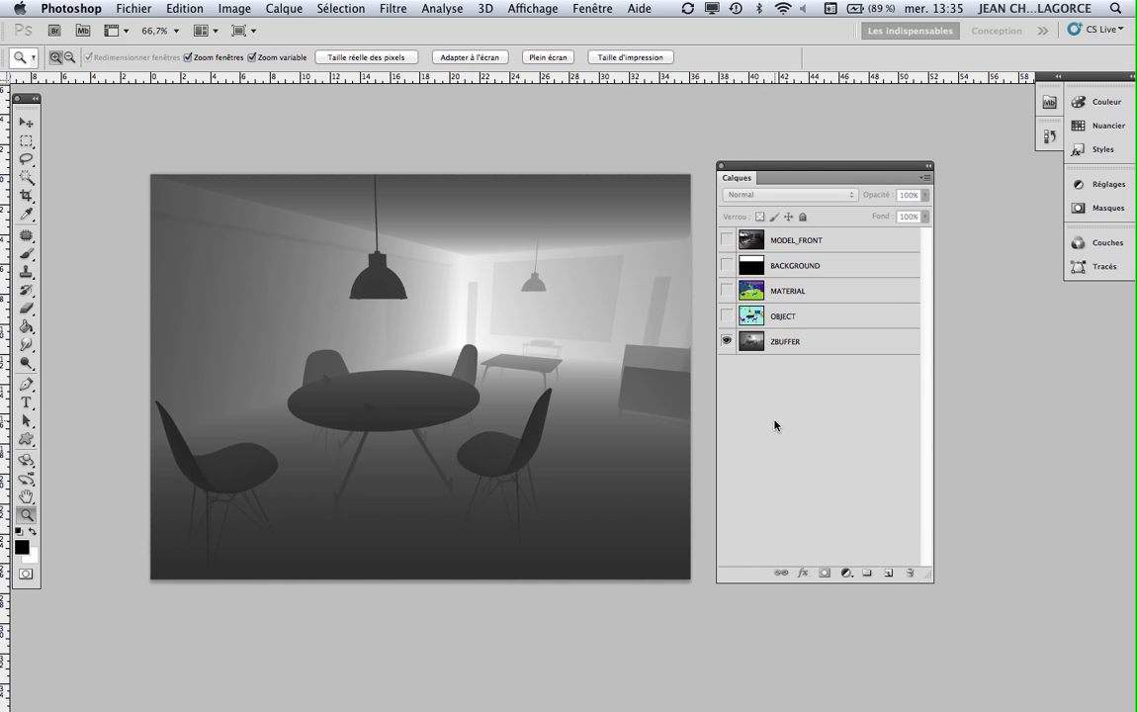
pyautogui.click(726, 341)
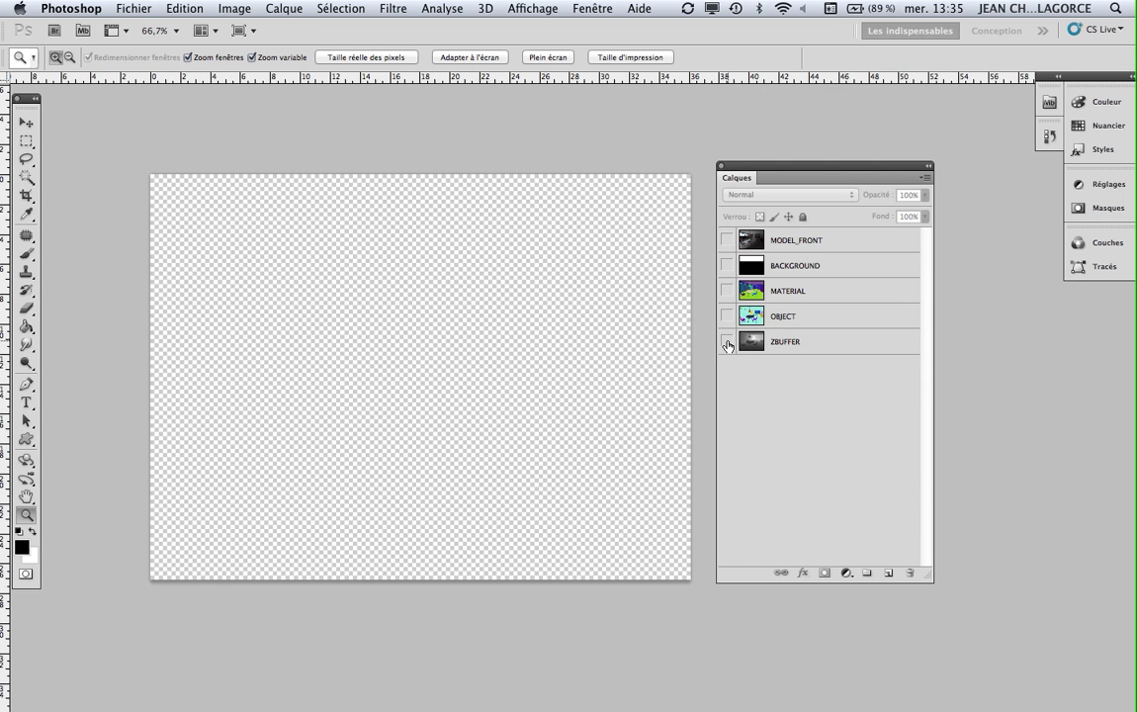
pyautogui.click(726, 316)
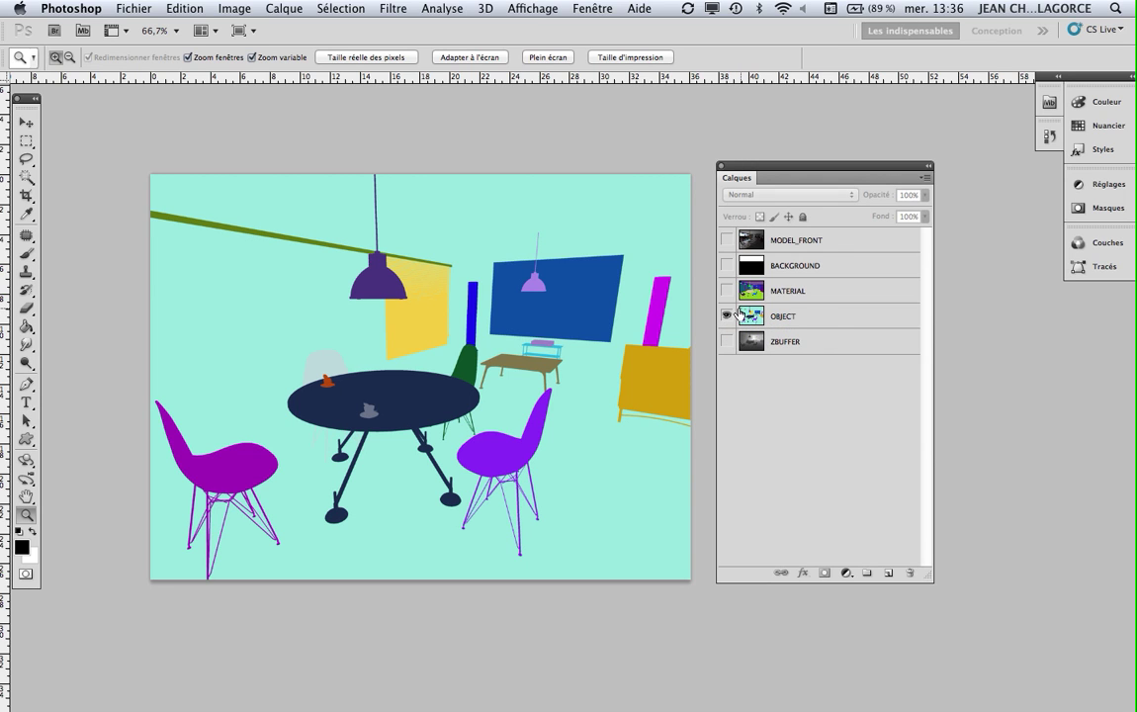
# Turn on the MATERIAL, OBJECT and ZBUFFER passes, briefly previewing BACKGROUND.
pyautogui.click(727, 291)
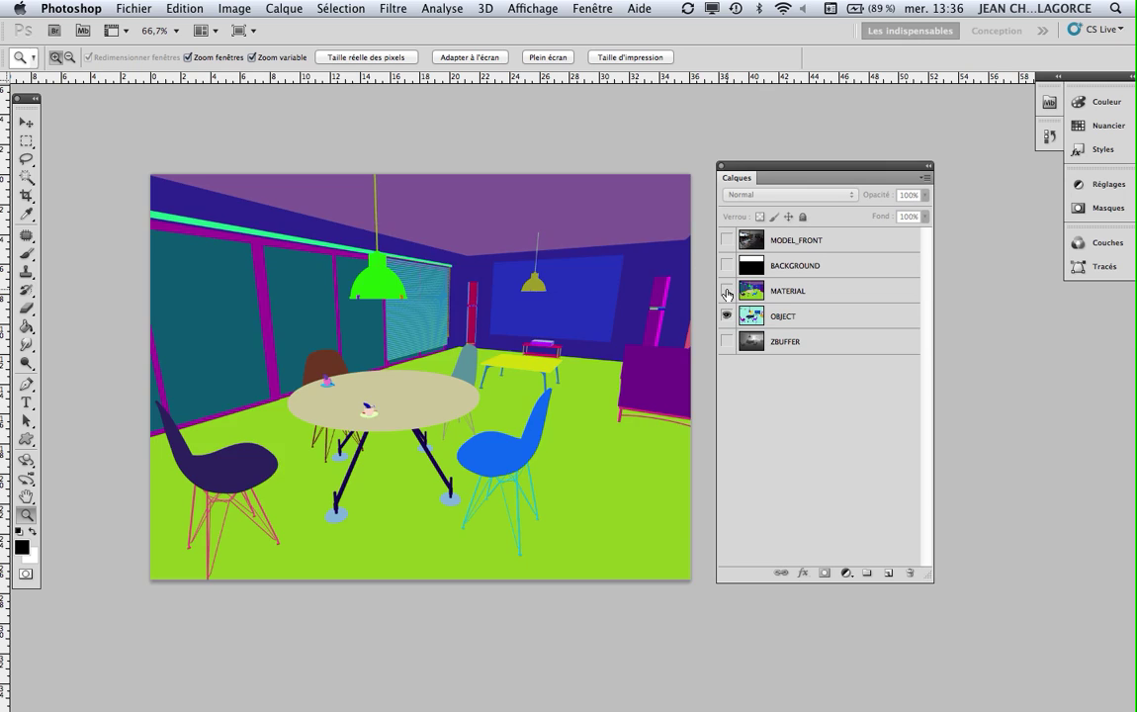
pyautogui.click(726, 290)
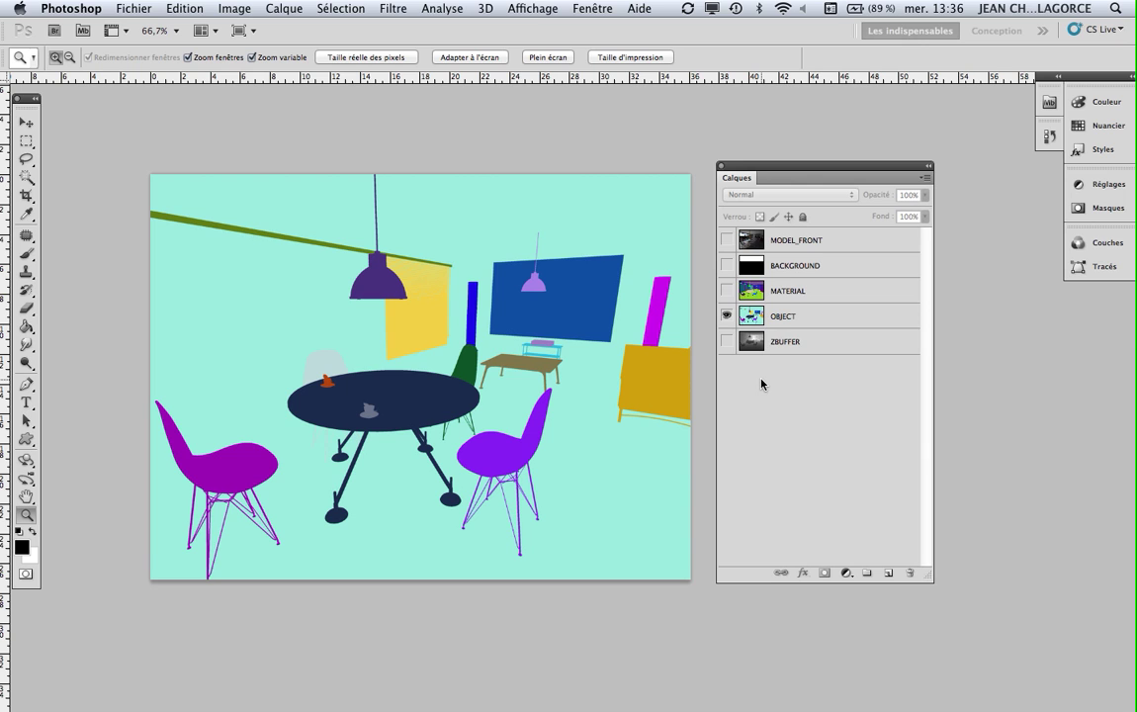
pyautogui.click(726, 292)
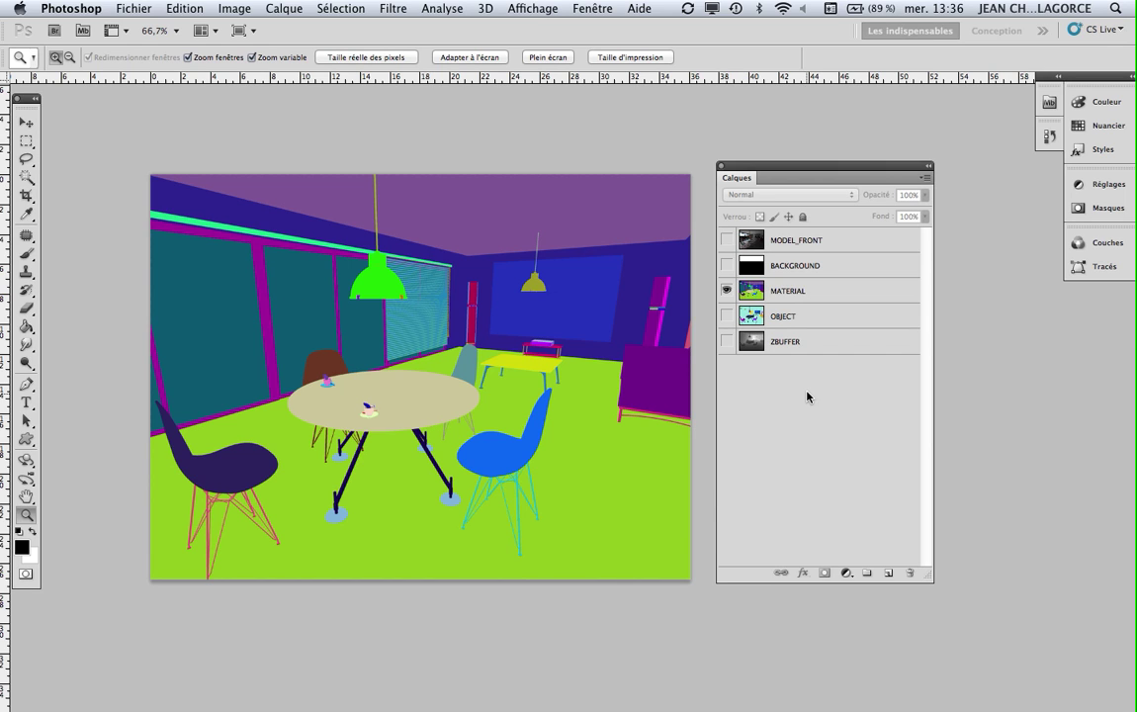
pyautogui.click(727, 315)
pyautogui.click(728, 341)
pyautogui.keyDown('alt'); pyautogui.click(755, 265); pyautogui.keyUp('alt')
pyautogui.keyDown('alt'); pyautogui.click(757, 266); pyautogui.keyUp('alt')
# Show BACKGROUND and MODEL_FRONT again and select all five layers, MODEL_FRONT through ZBUFFER.
pyautogui.click(727, 264)
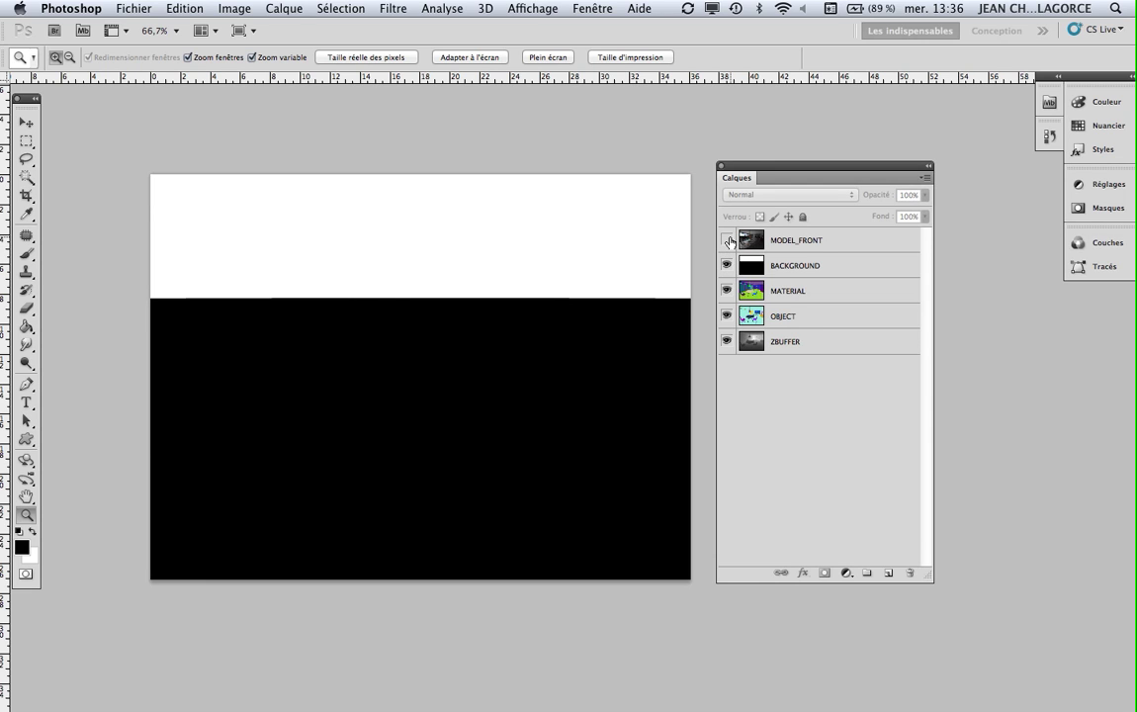
pyautogui.click(728, 240)
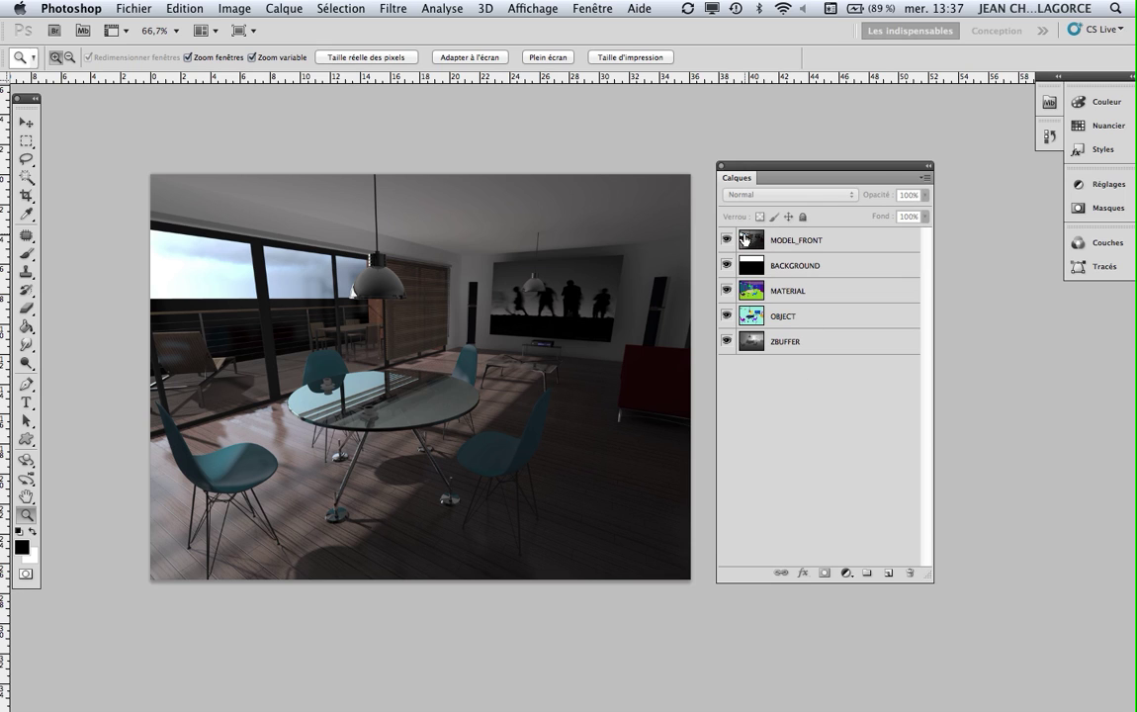
pyautogui.click(795, 240)
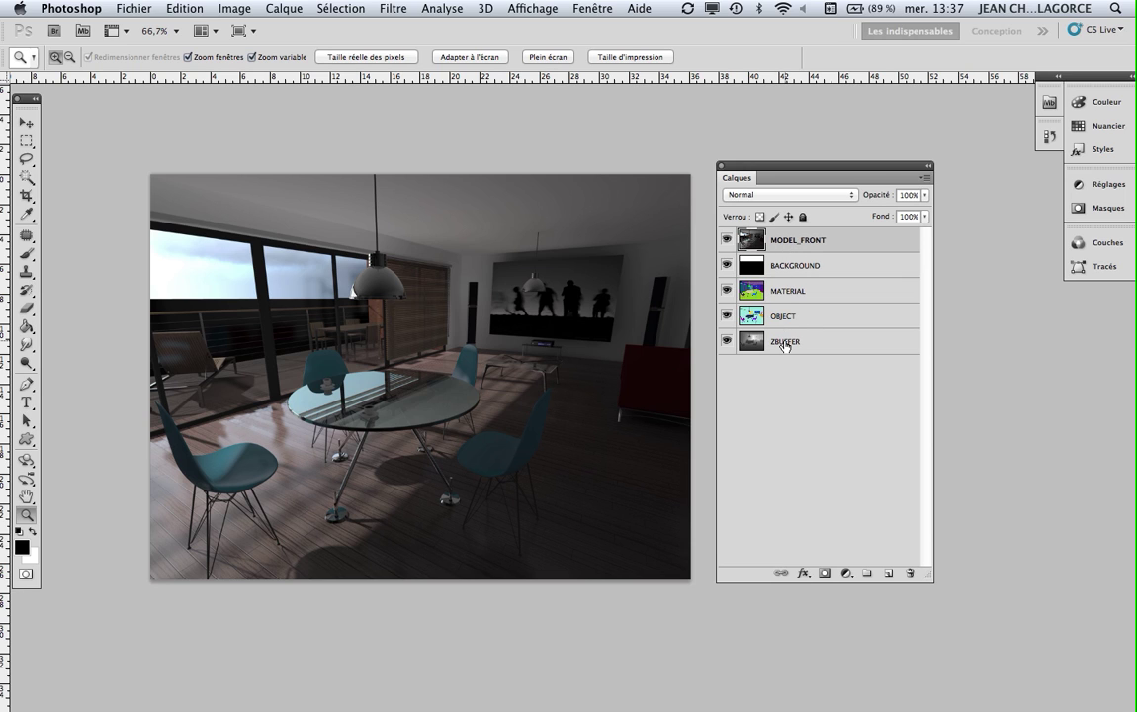
pyautogui.keyDown('shift'); pyautogui.click(784, 344); pyautogui.keyUp('shift')
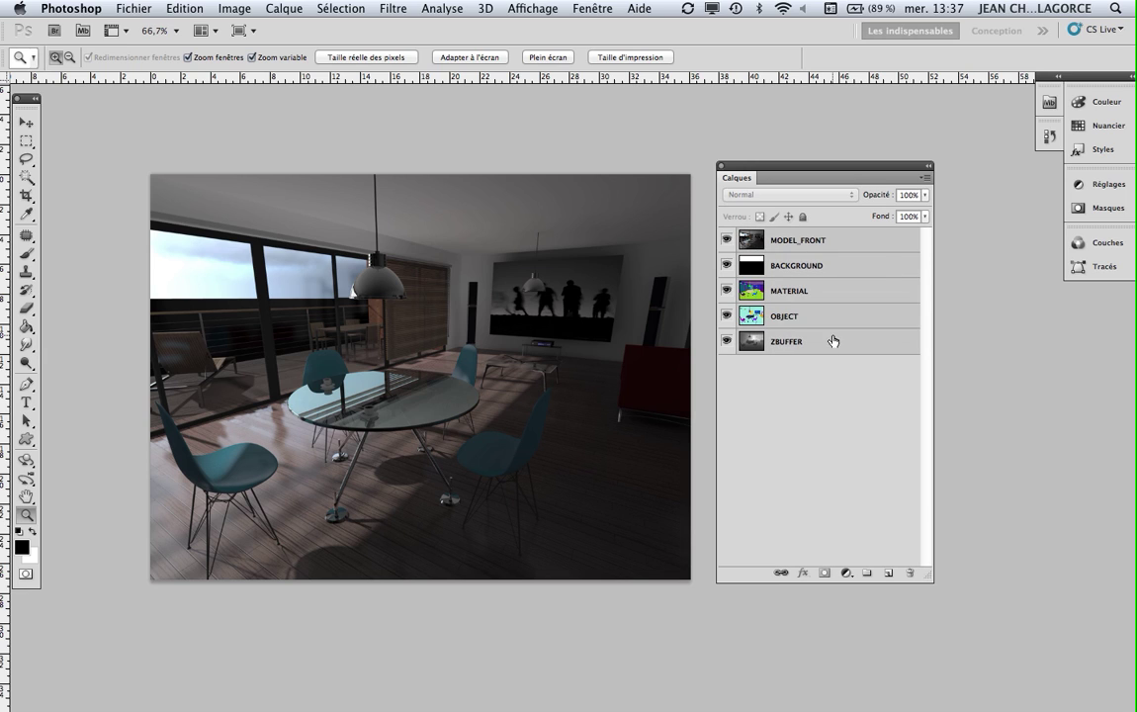
# Group the five selected layers into a new group named 'passe rendu'.
pyautogui.click(927, 181)
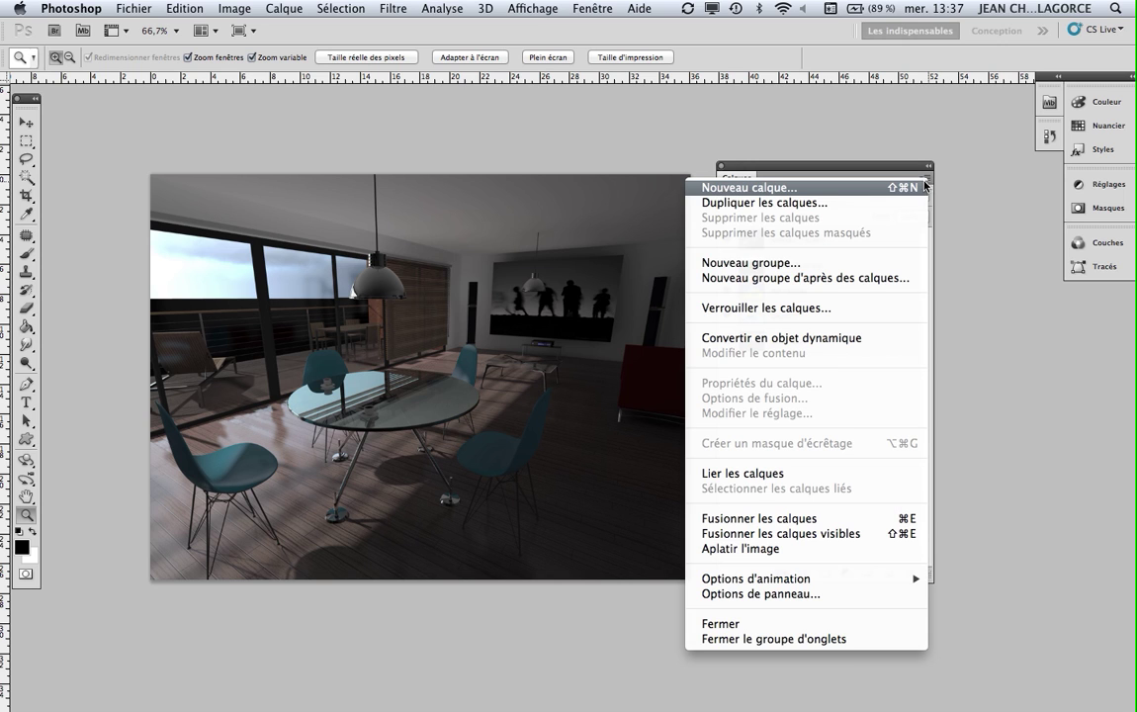
pyautogui.click(770, 281)
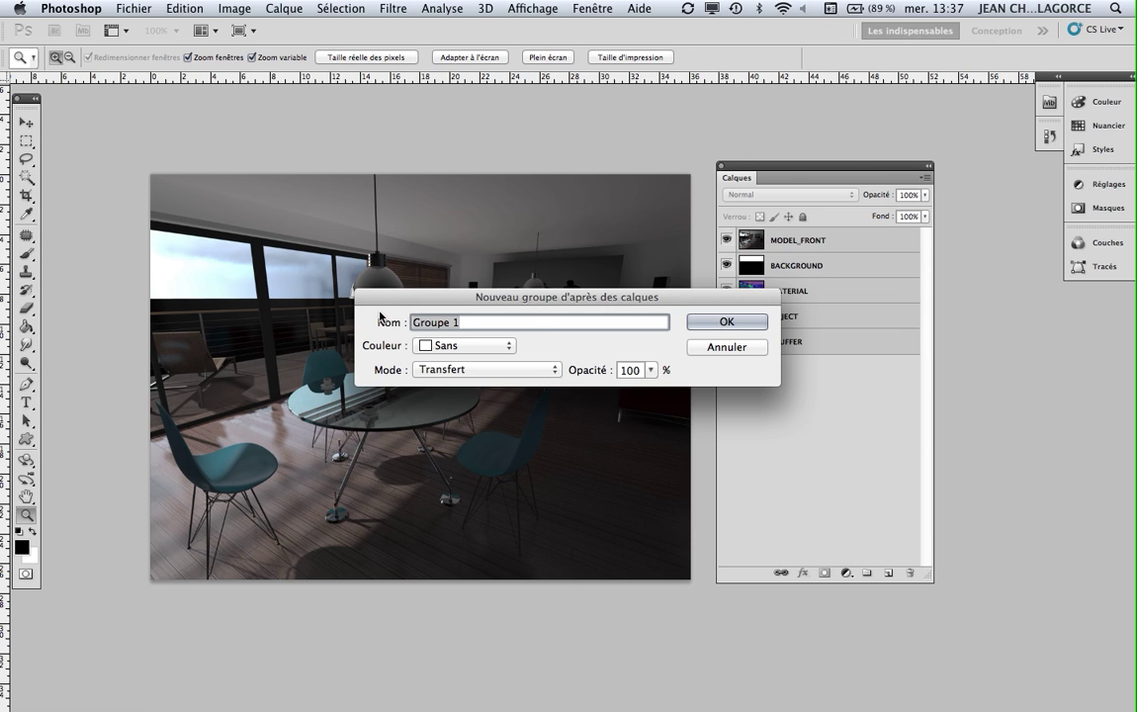
pyautogui.write('passe')
pyautogui.write(' rendu')
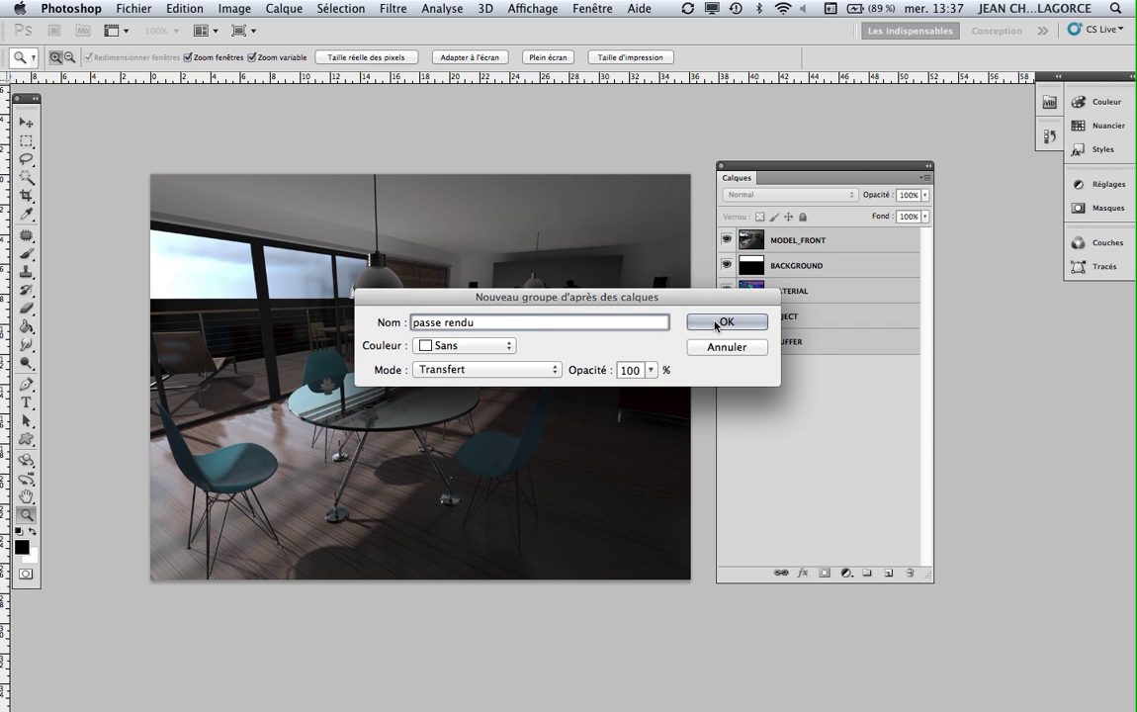
pyautogui.click(726, 324)
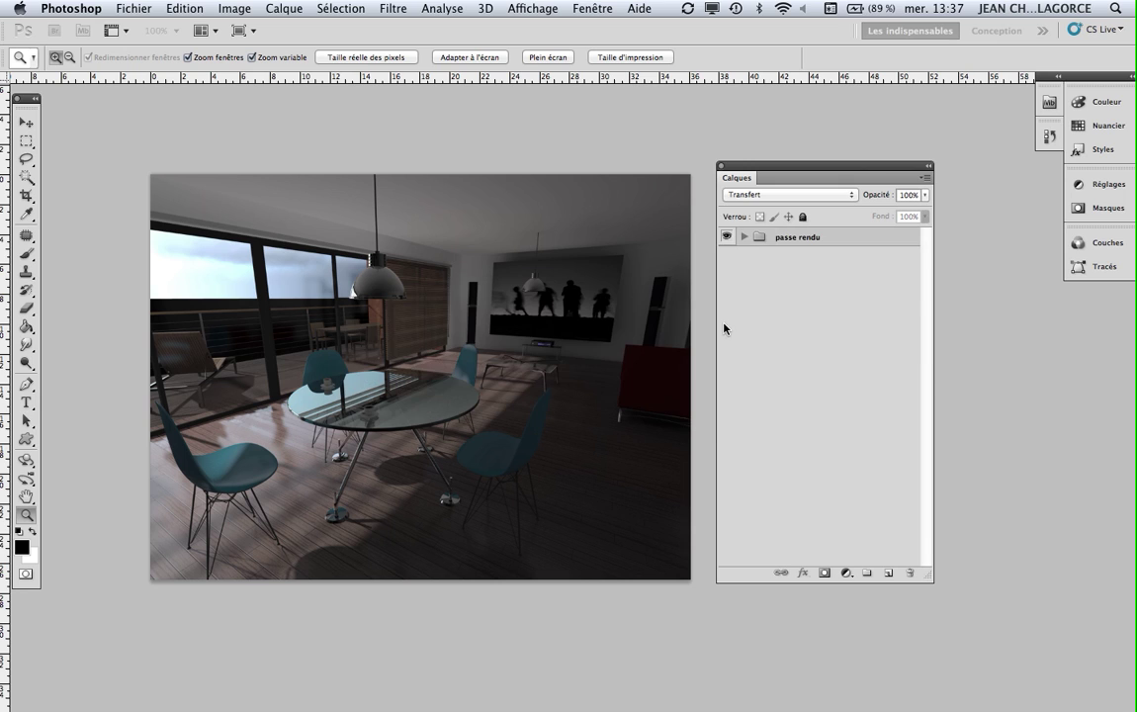
# Expand the passe rendu group and select its MODEL_FRONT layer.
pyautogui.click(784, 317)
pyautogui.click(748, 243)
pyautogui.click(744, 237)
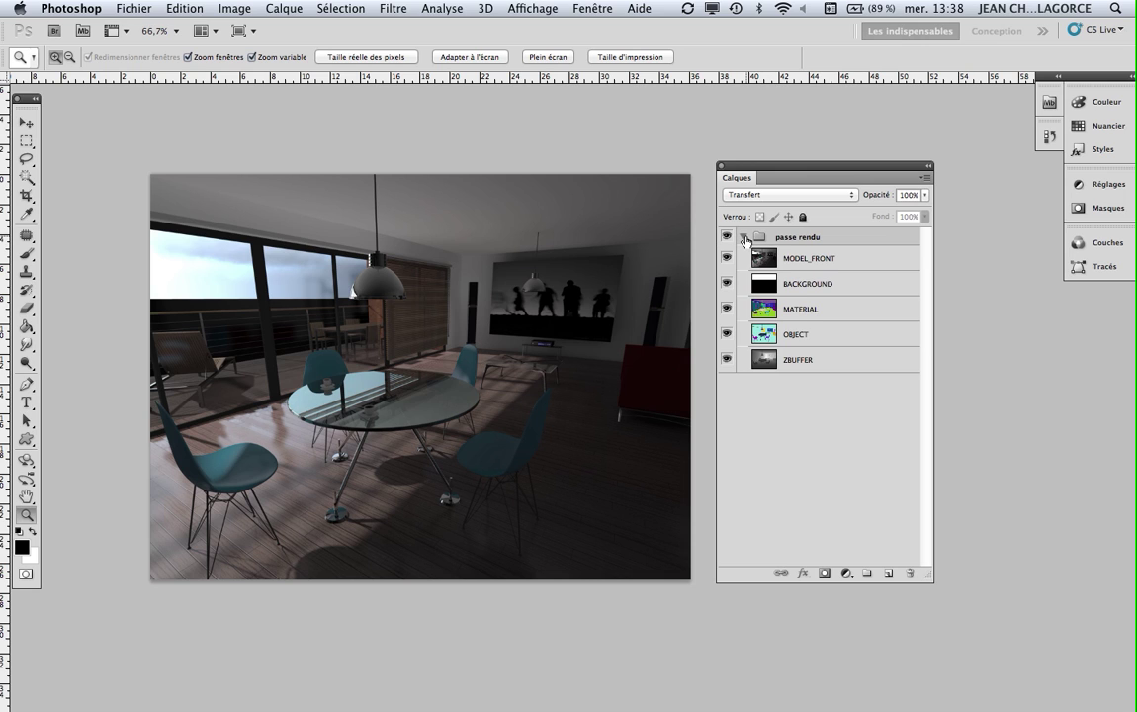
pyautogui.click(767, 262)
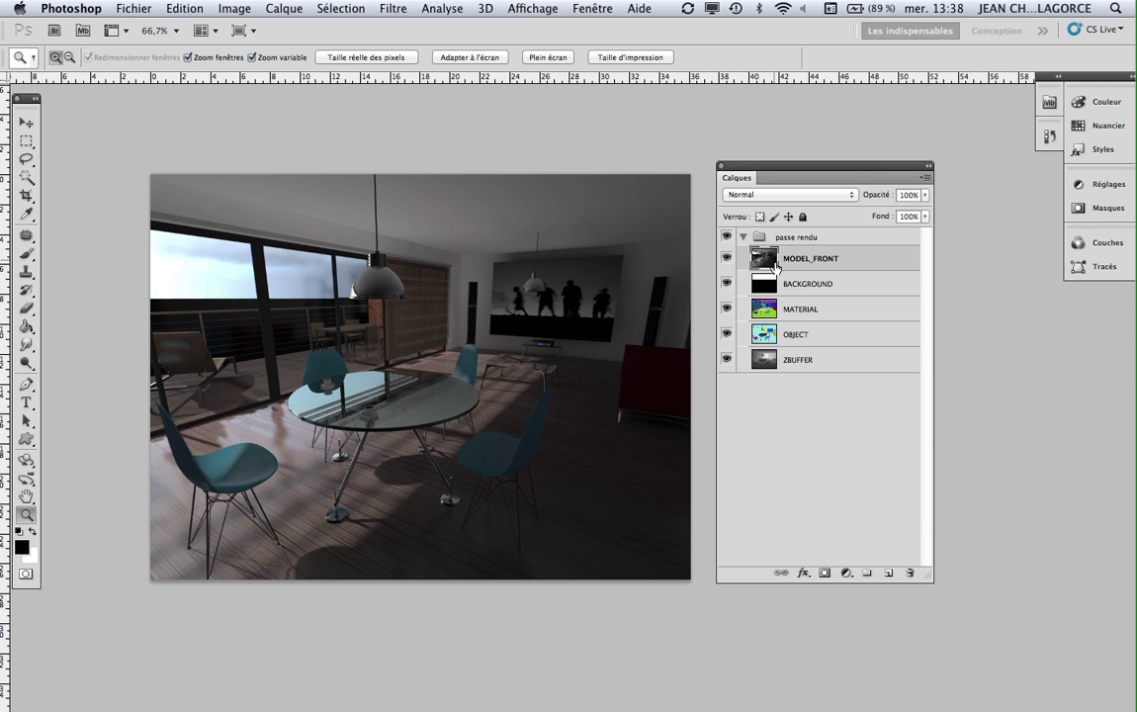
# Create an empty group named 'corr couleur ton' above the collapsed passe rendu group.
pyautogui.click(744, 238)
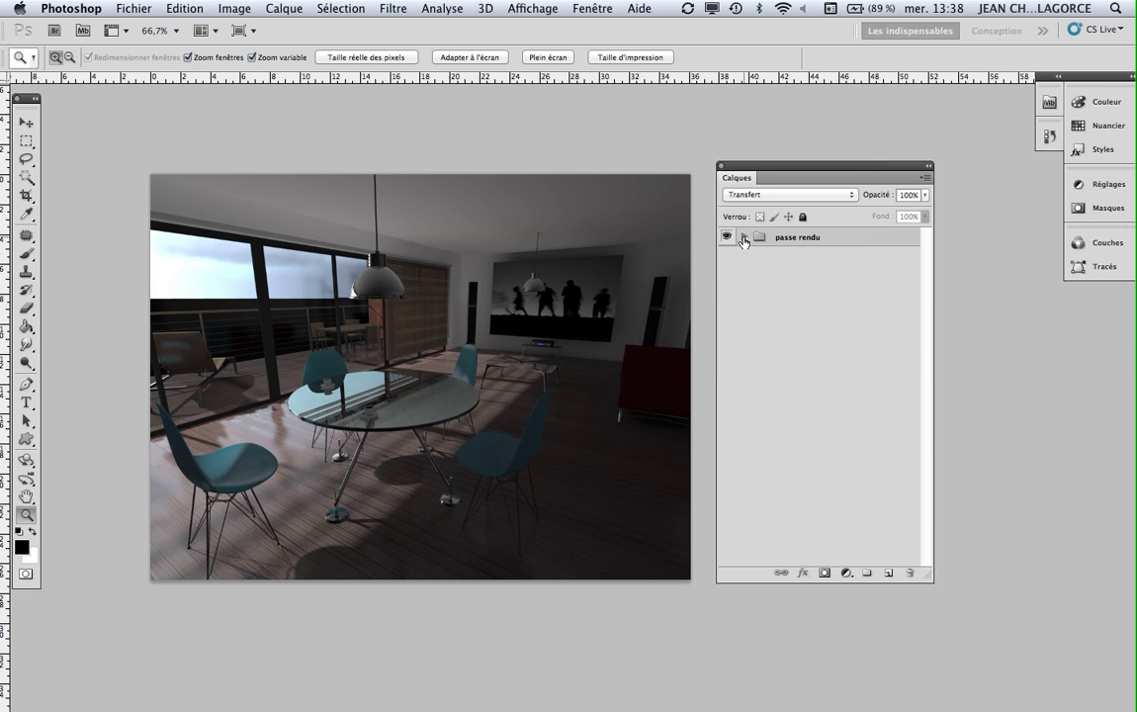
pyautogui.click(927, 182)
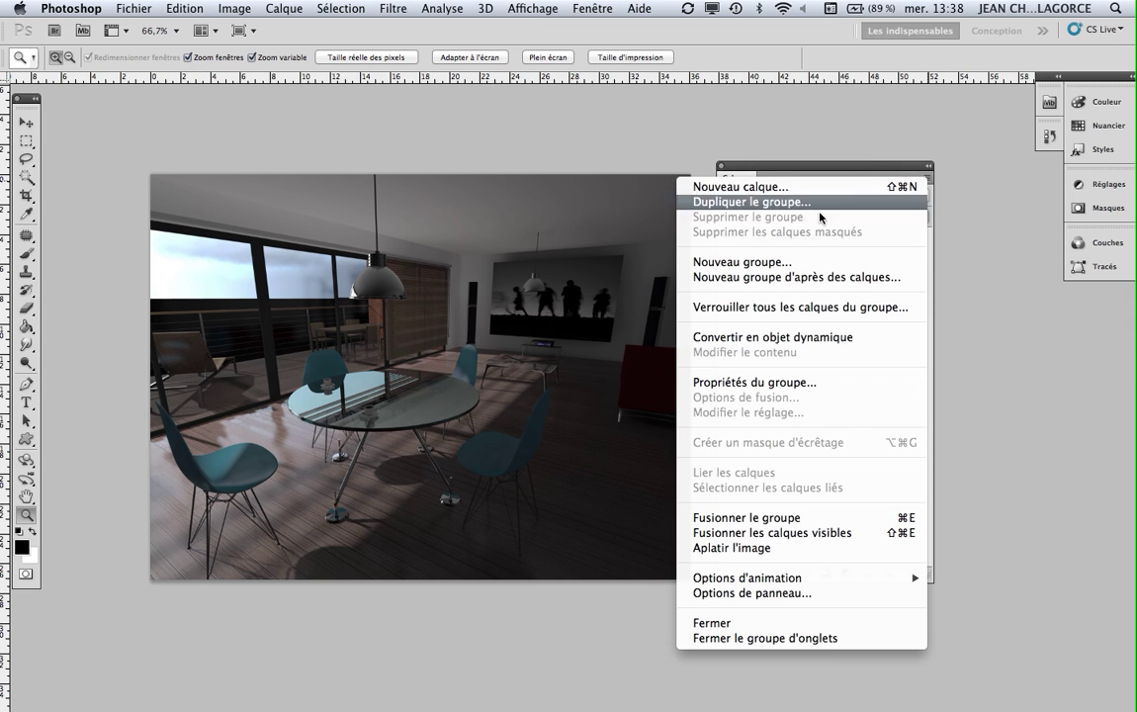
pyautogui.click(746, 263)
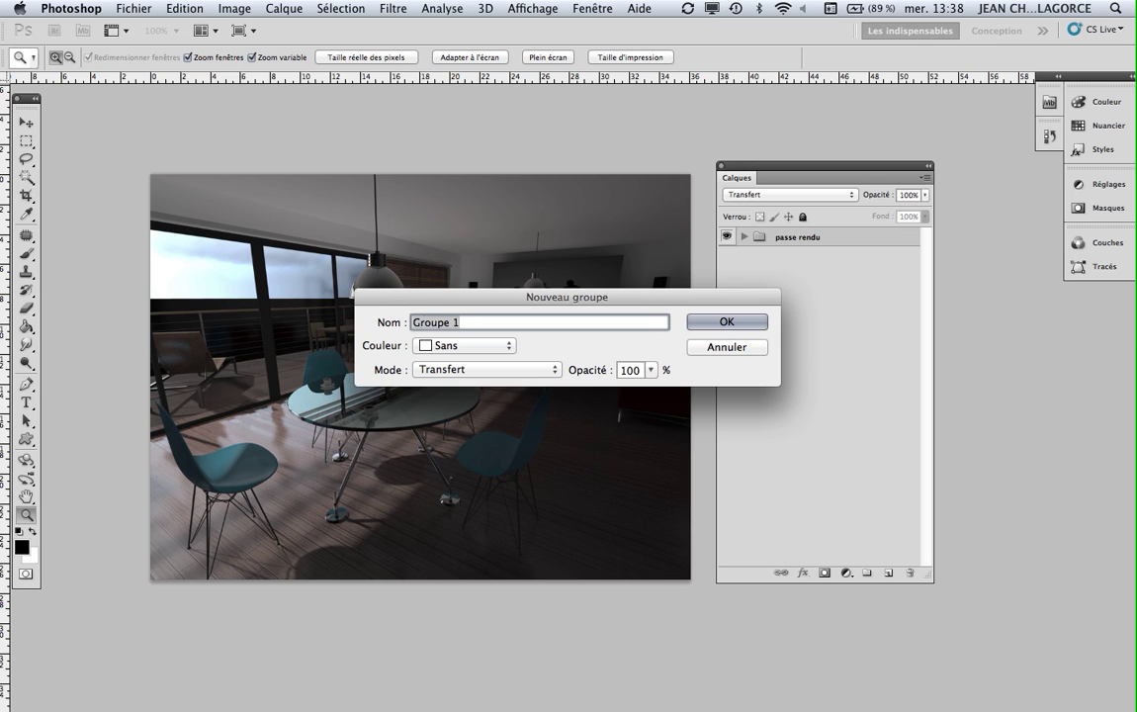
pyautogui.write('corr ')
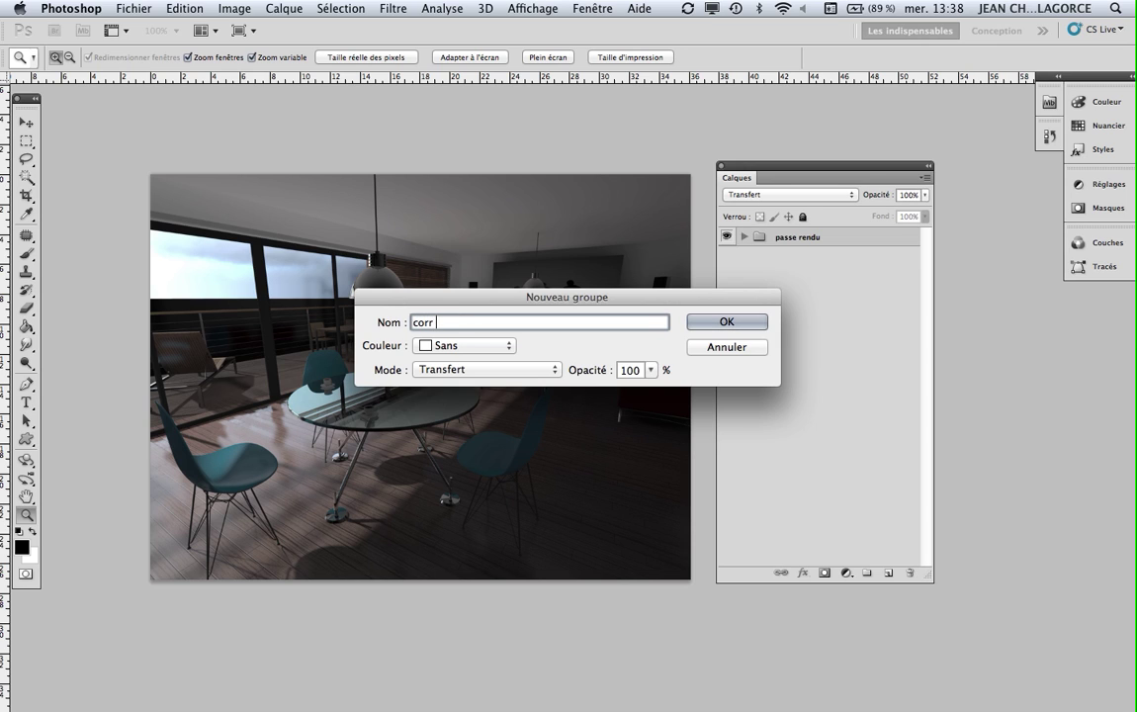
pyautogui.write('couleur')
pyautogui.write(' ton')
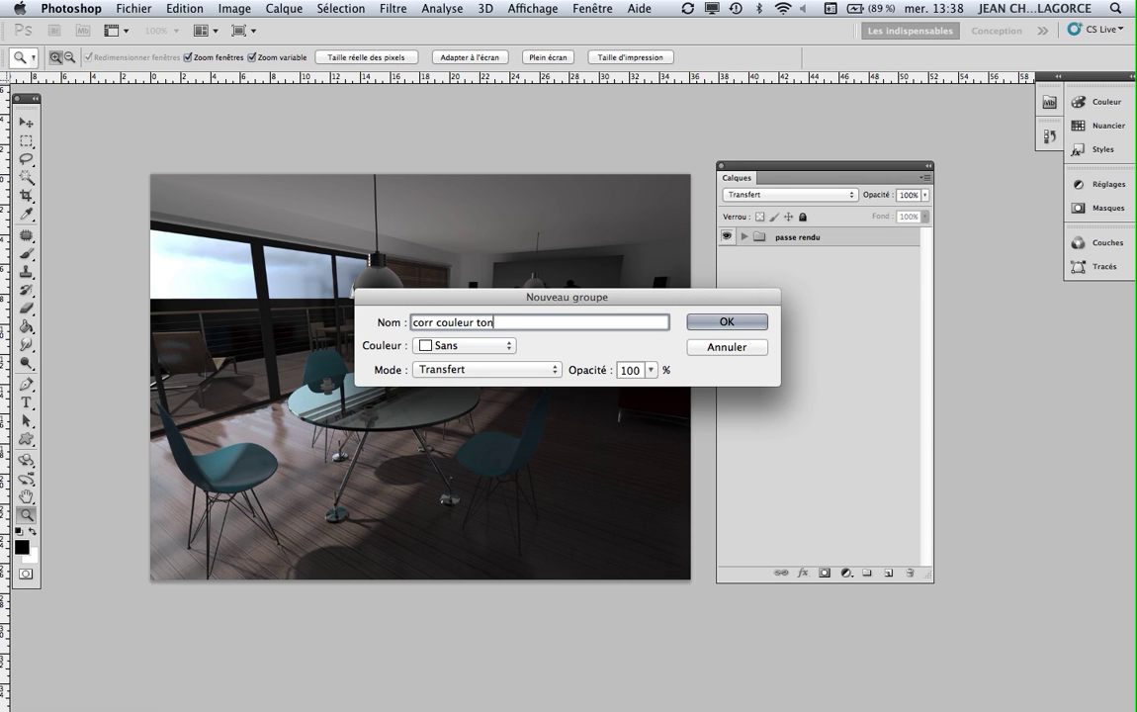
pyautogui.click(748, 325)
pyautogui.click(743, 255)
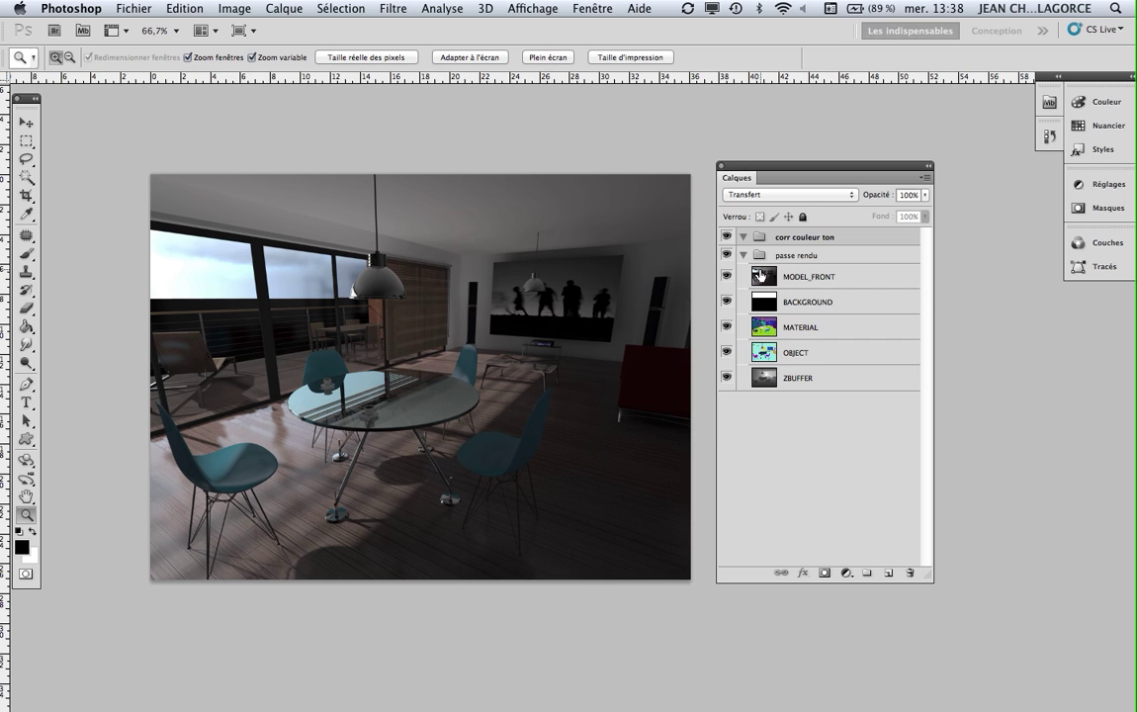
# Duplicate MODEL_FRONT as a layer named 'base' and move it into corr couleur ton.
pyautogui.click(759, 276)
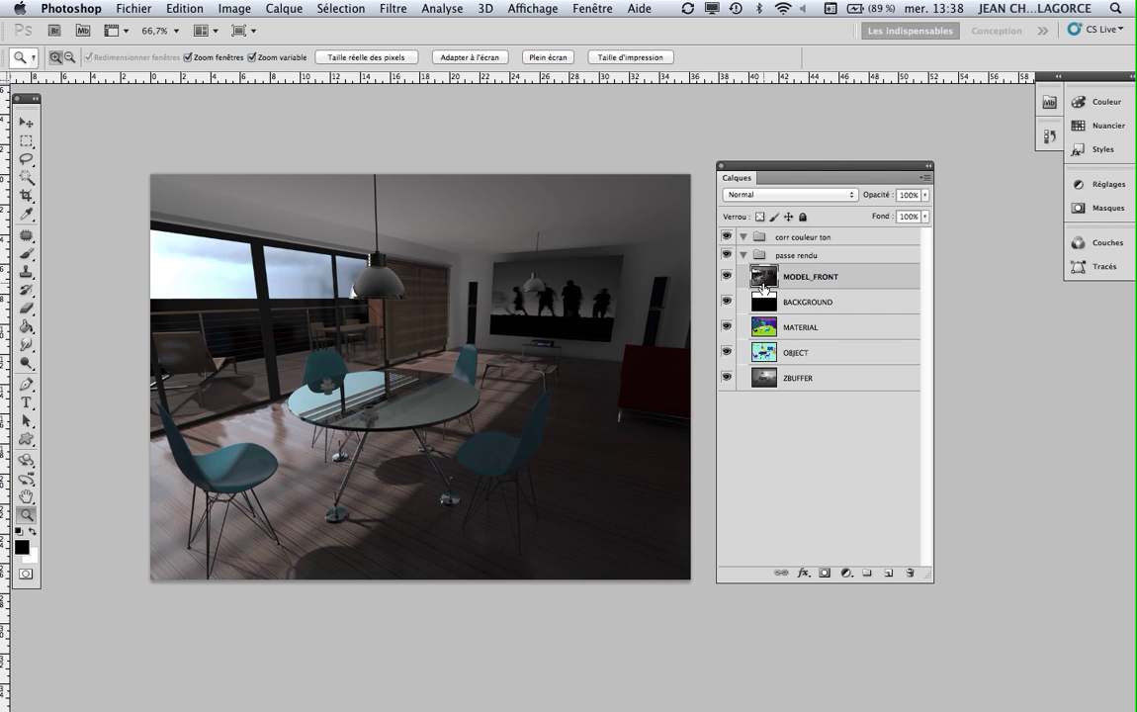
pyautogui.click(926, 178)
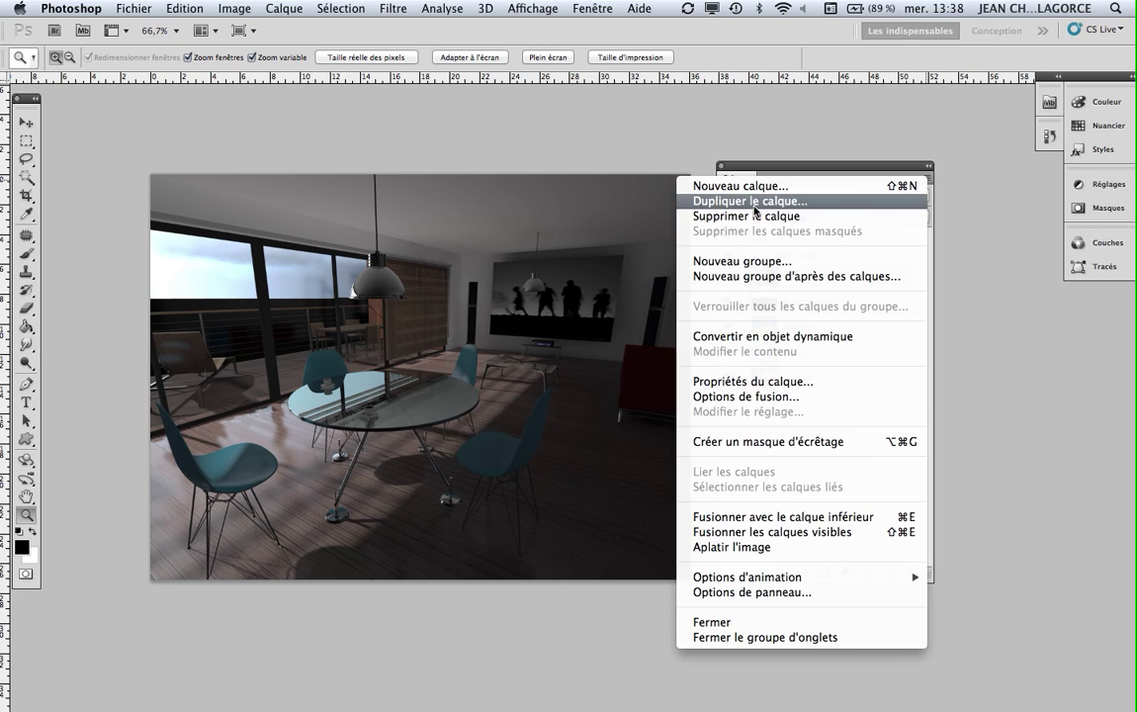
pyautogui.click(755, 201)
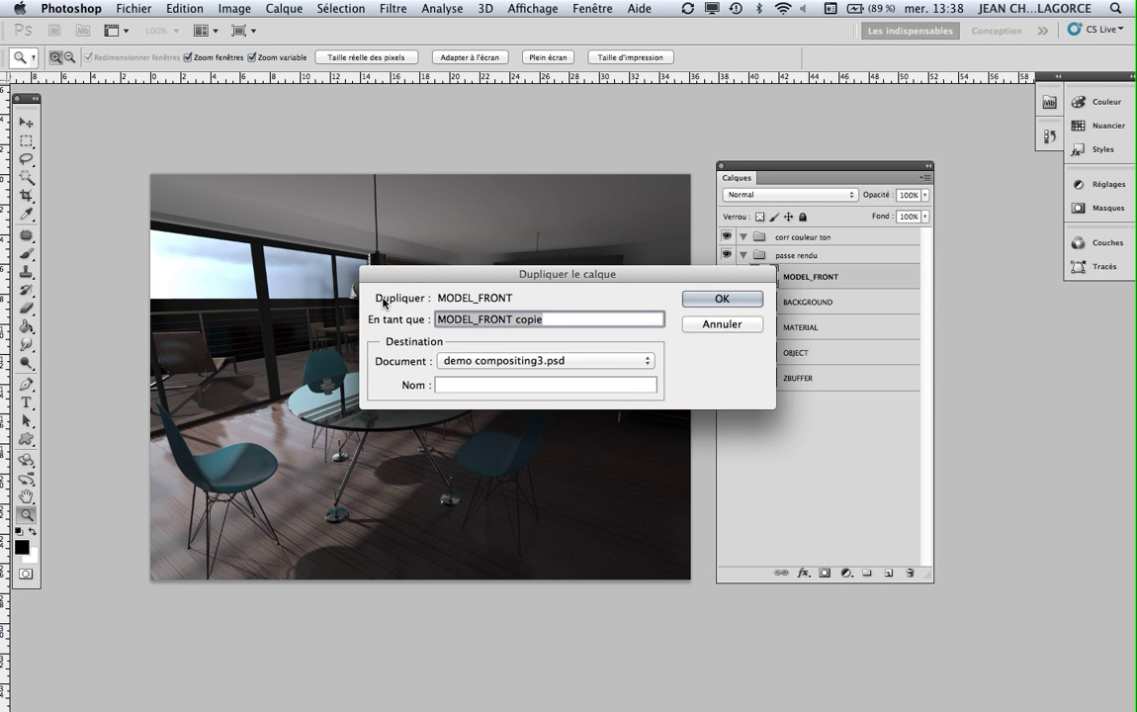
pyautogui.write('base')
pyautogui.click(694, 297)
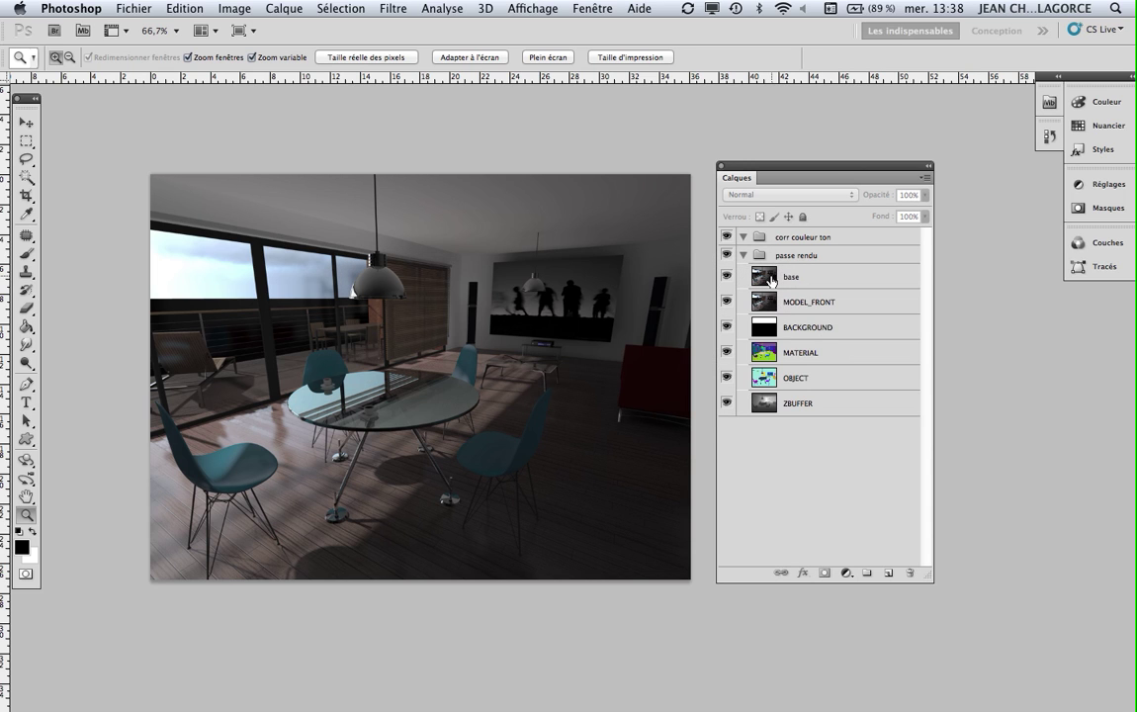
pyautogui.moveTo(781, 277); pyautogui.dragTo(766, 254)
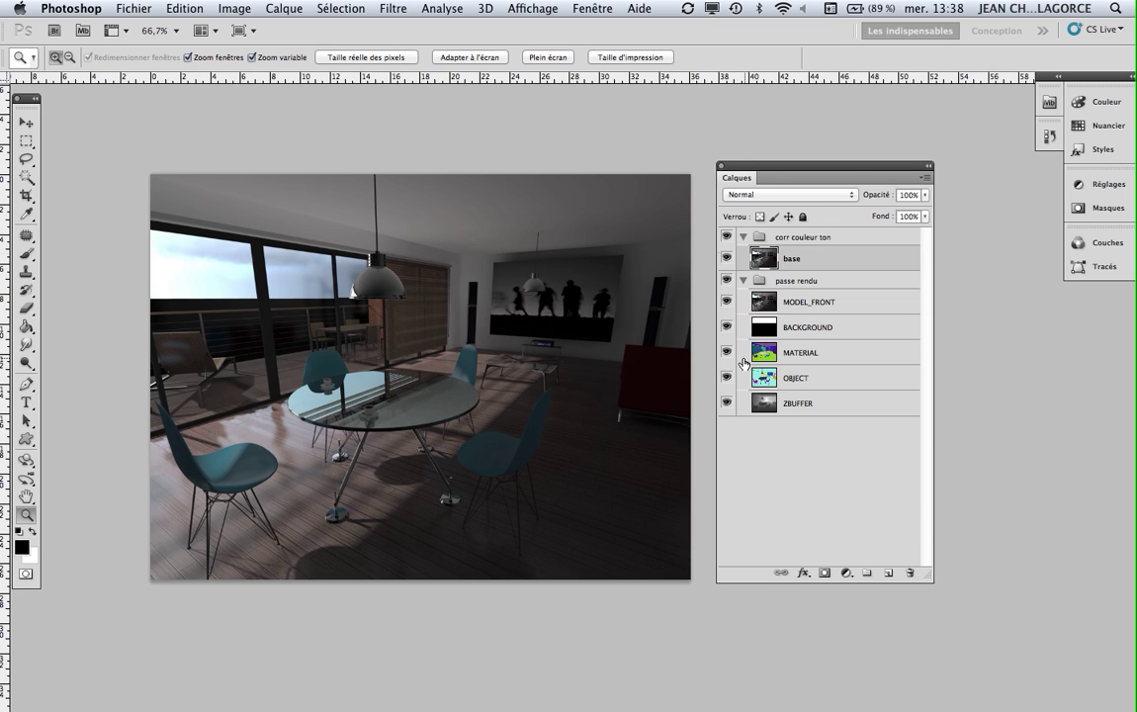
# Hide the passe rendu group and select the base layer inside corr couleur ton.
pyautogui.click(743, 237)
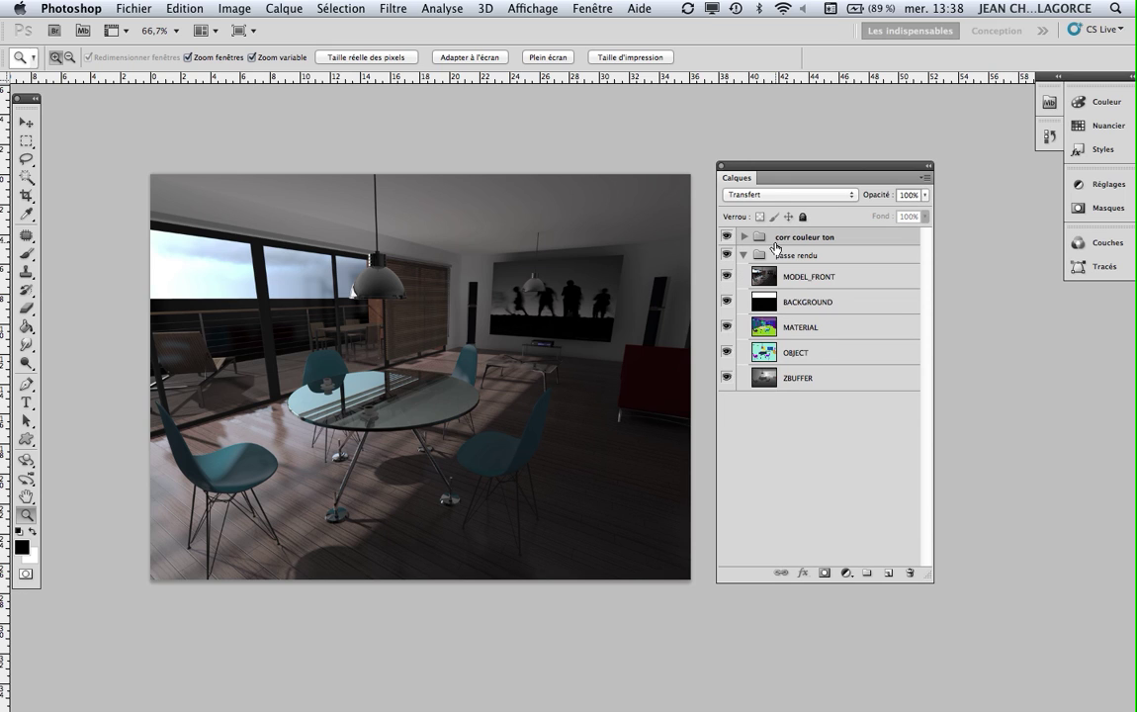
pyautogui.click(743, 255)
pyautogui.click(726, 255)
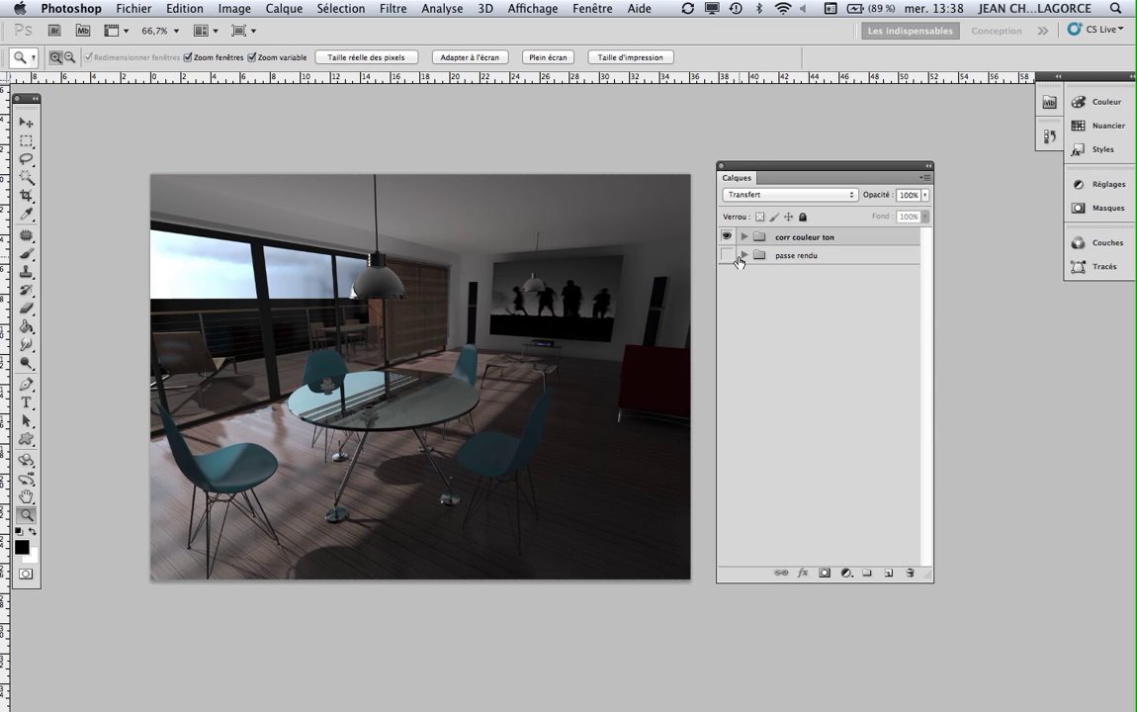
pyautogui.click(743, 238)
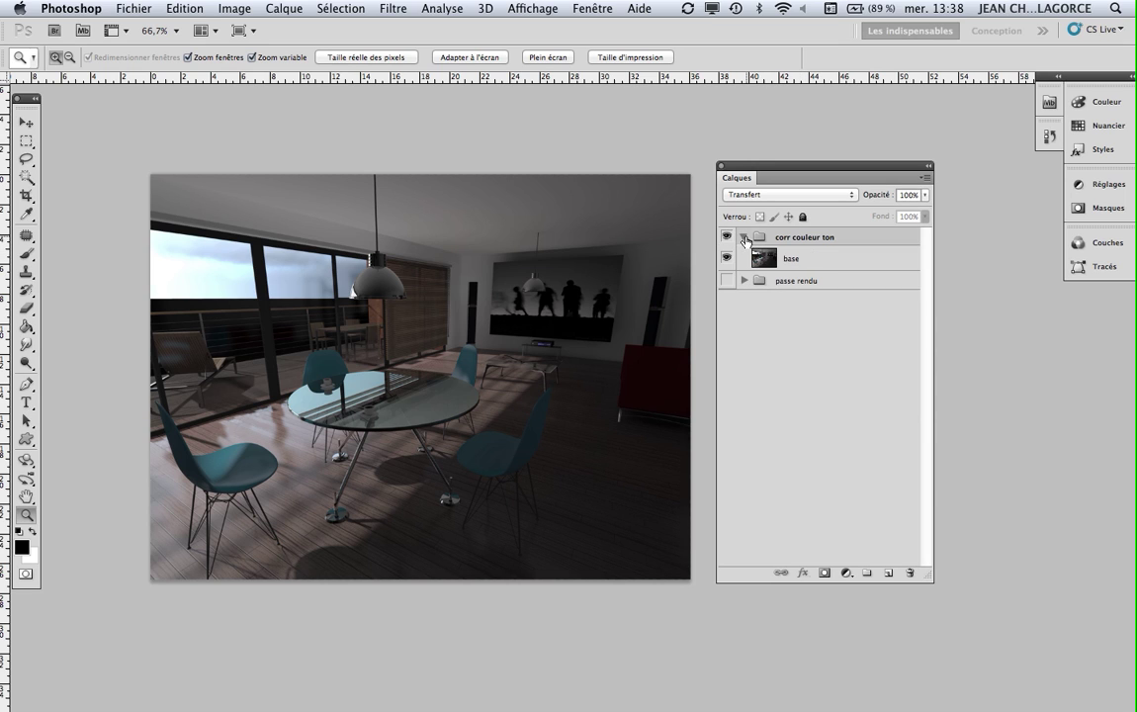
pyautogui.click(772, 262)
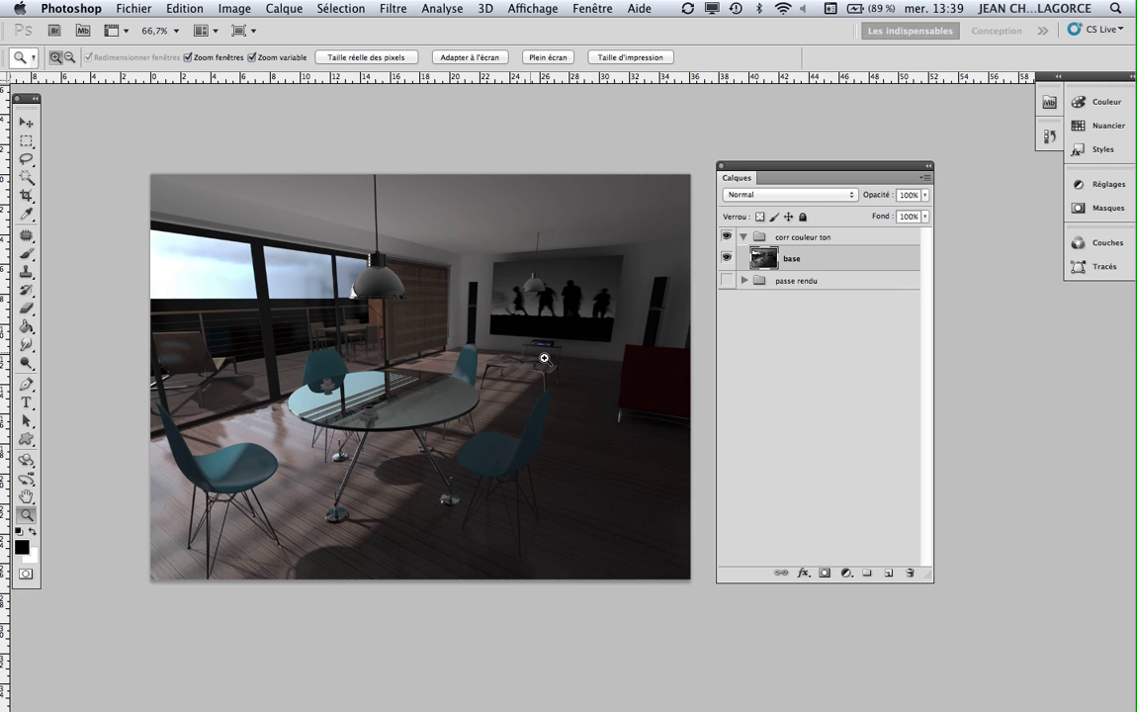
pyautogui.click(776, 380)
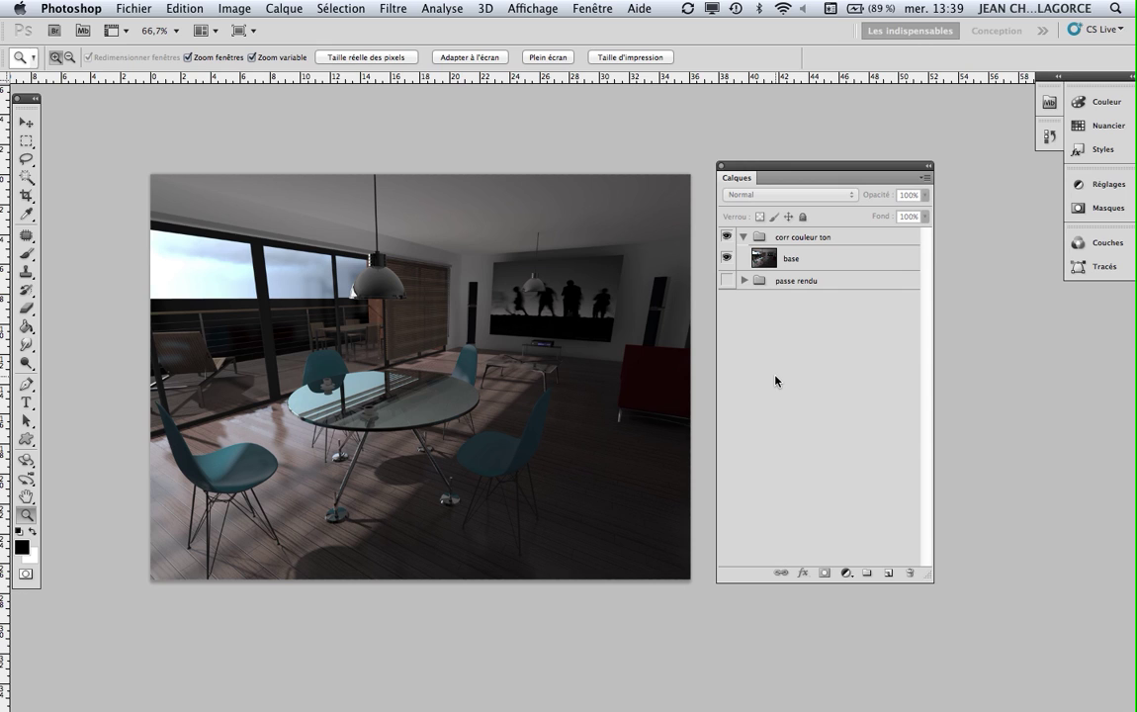
pyautogui.click(743, 238)
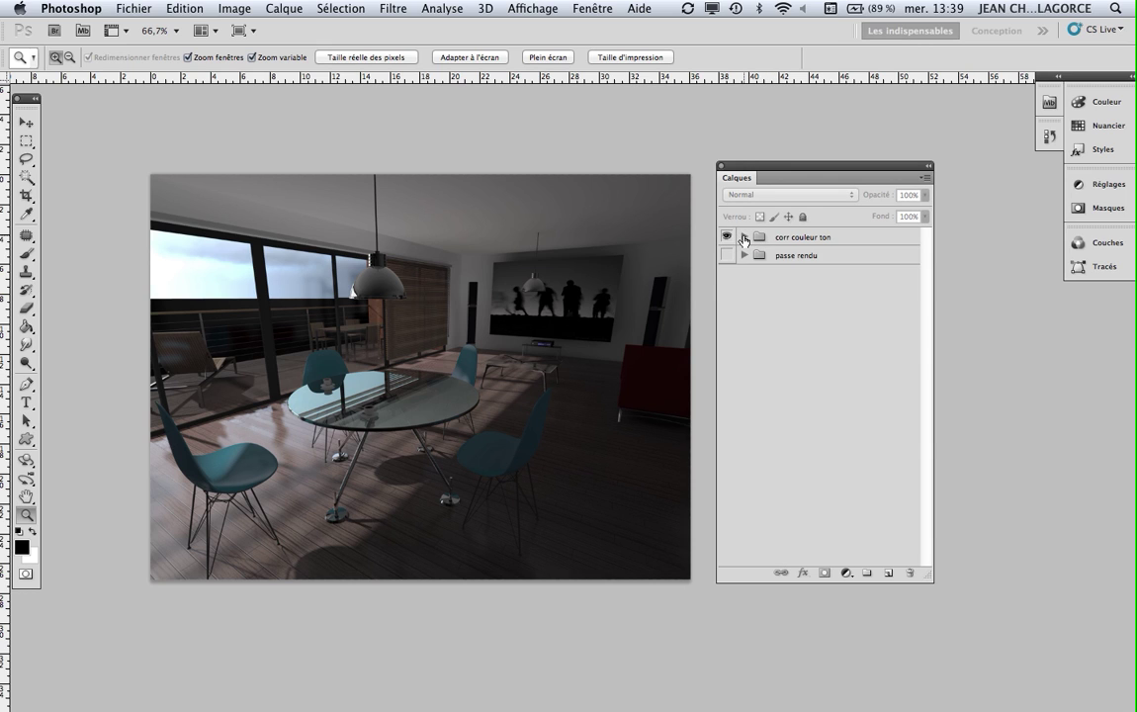
pyautogui.click(743, 238)
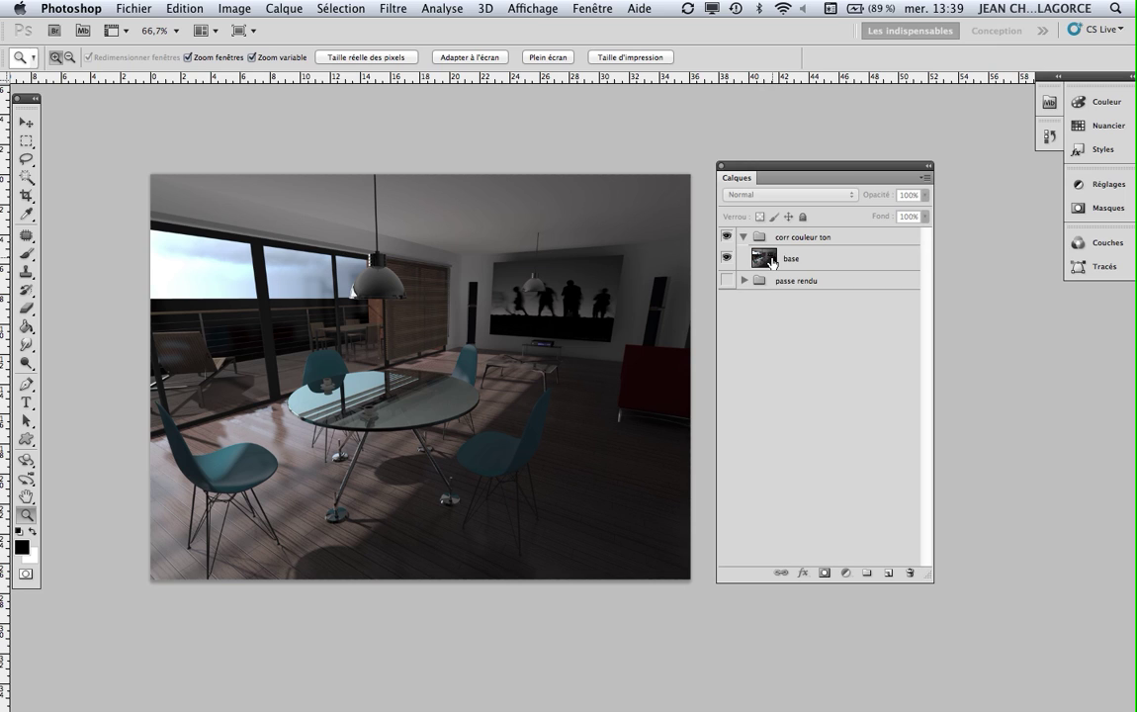
pyautogui.click(791, 258)
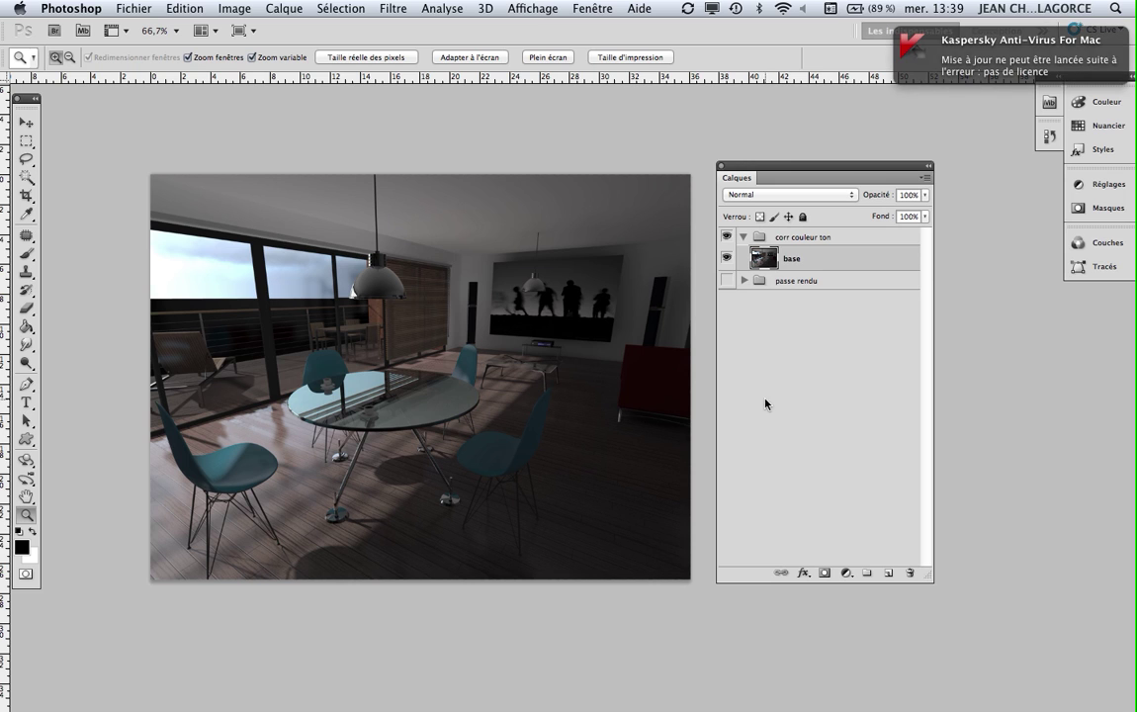
# Browse the Image > Réglages adjustment commands, close the list, then reopen it.
pyautogui.click(226, 10)
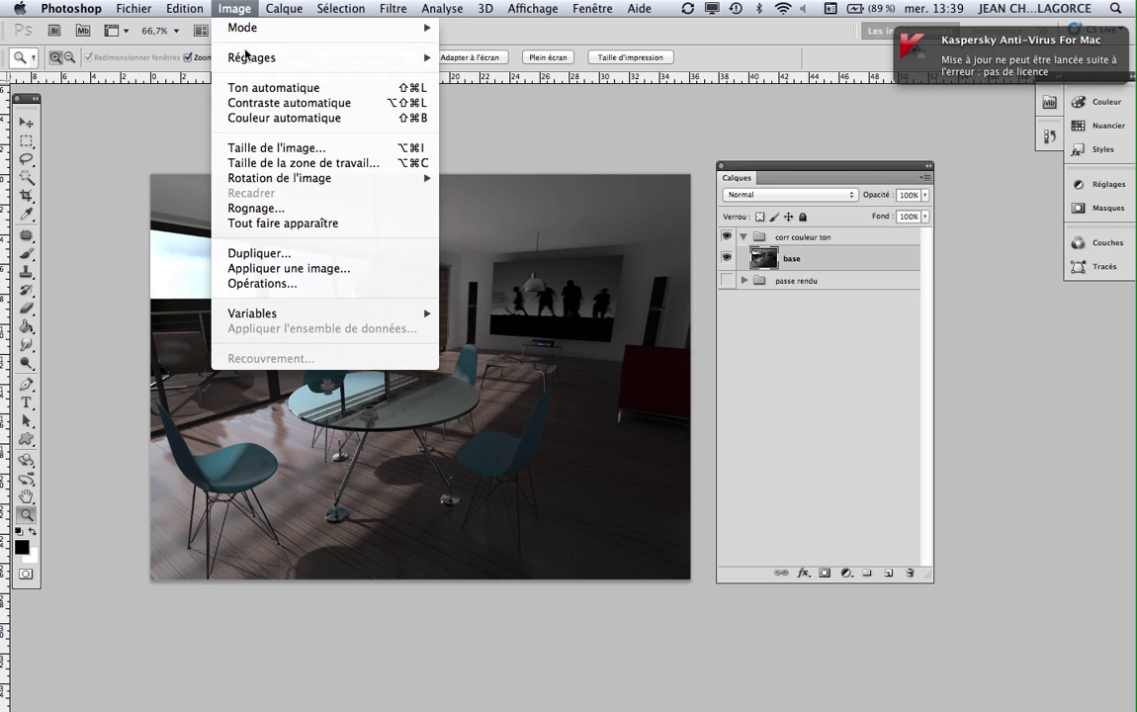
pyautogui.moveTo(252, 57)
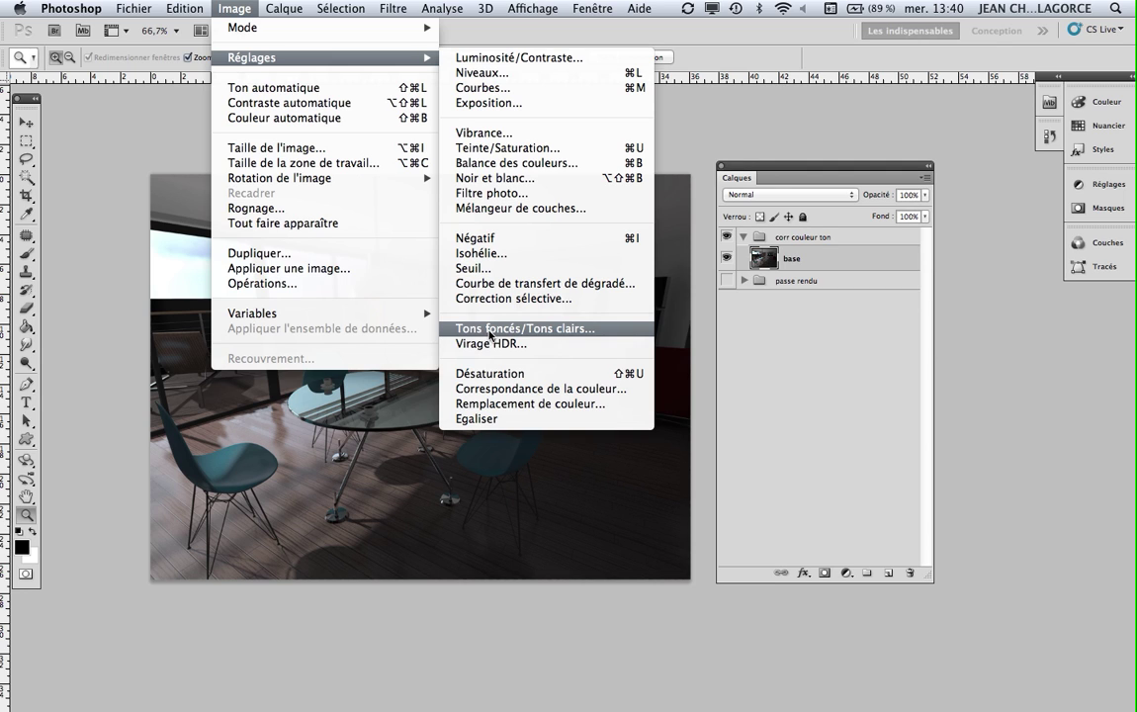
pyautogui.click(779, 355)
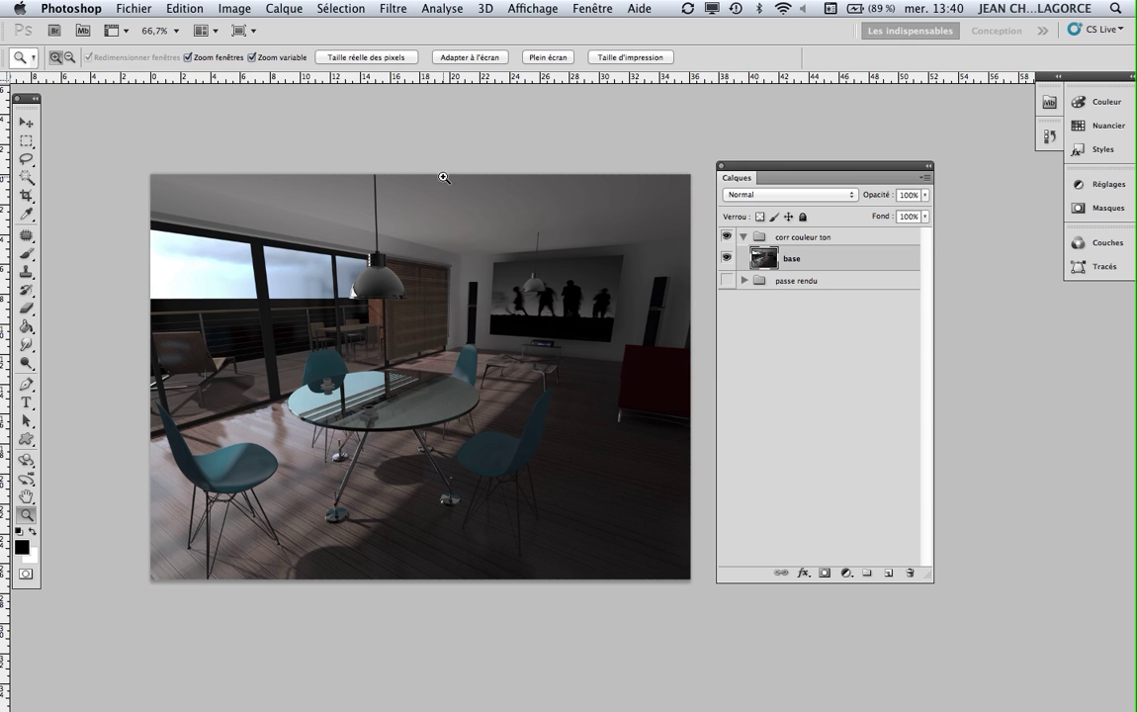
pyautogui.click(223, 15)
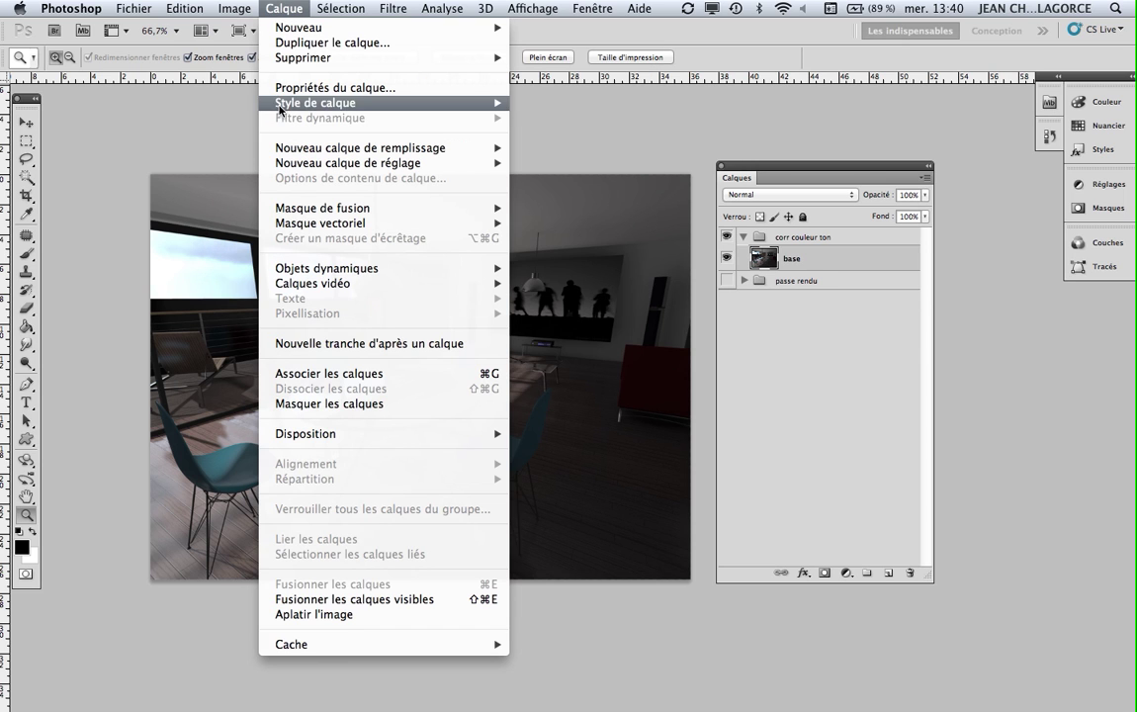
pyautogui.moveTo(348, 163)
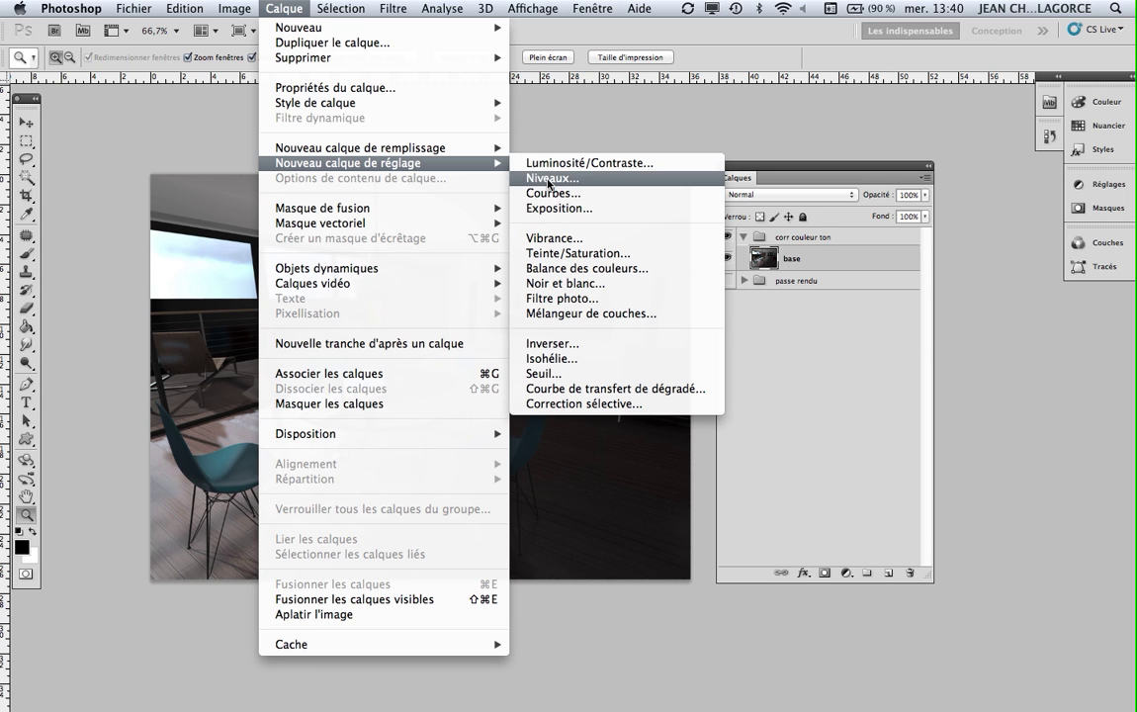
# Add a Levels adjustment layer keeping the default name 'Niveaux 1'.
pyautogui.click(548, 184)
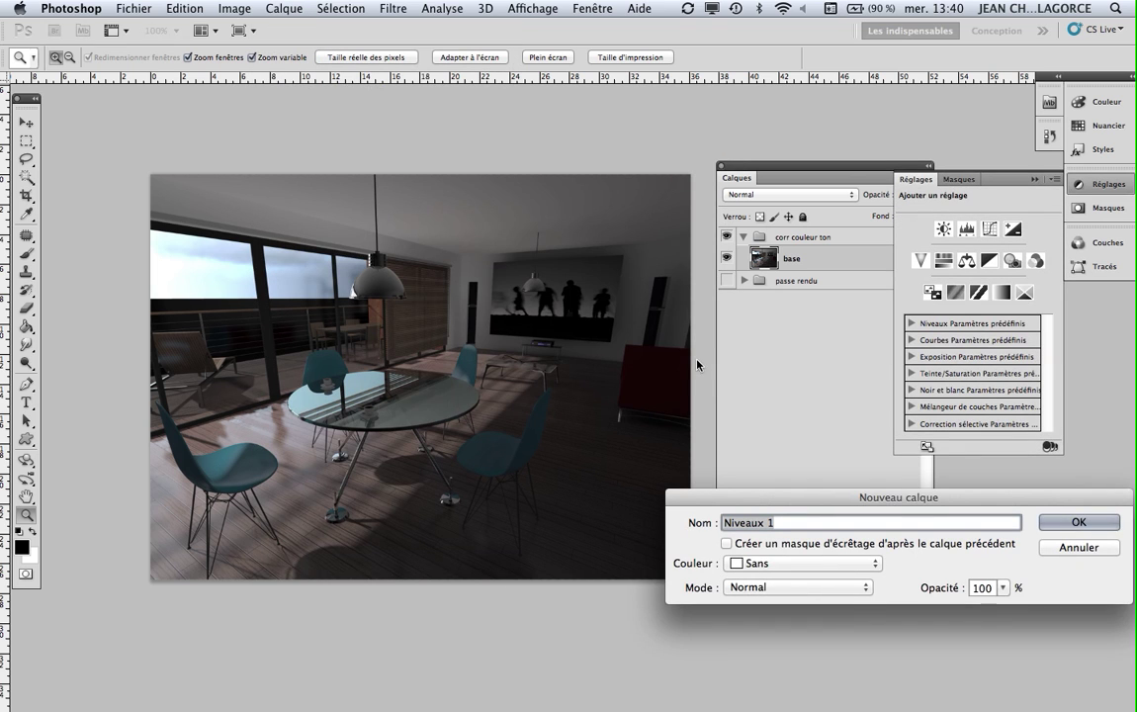
pyautogui.moveTo(744, 502); pyautogui.dragTo(464, 614)
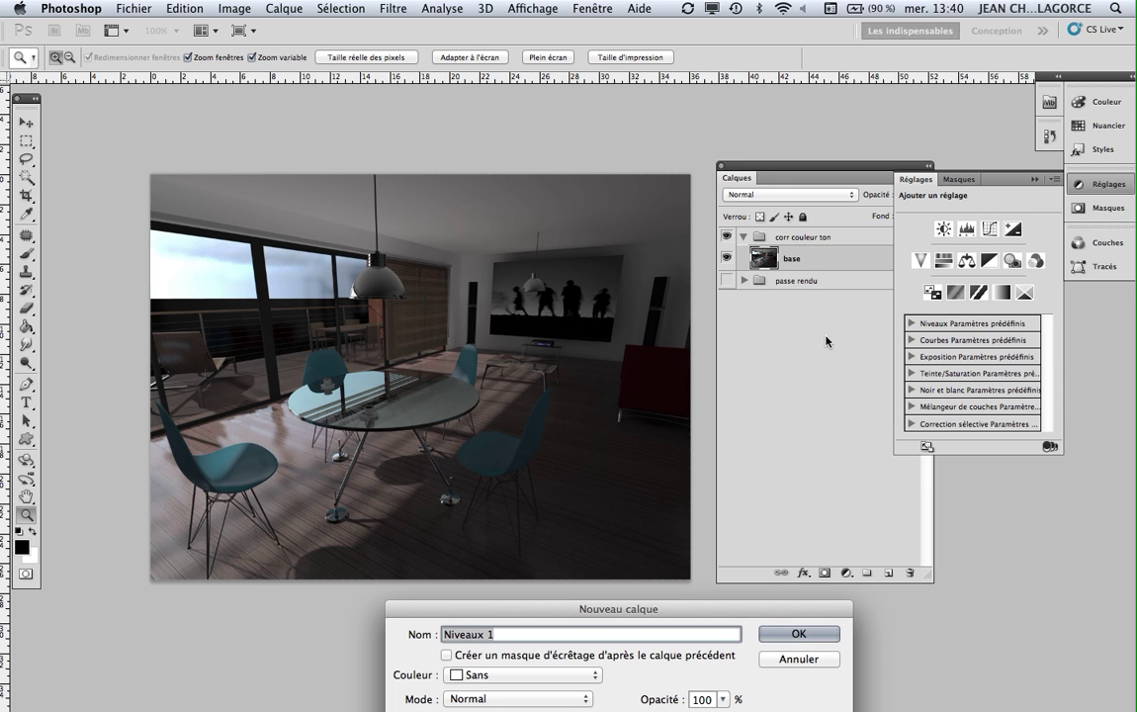
pyautogui.moveTo(684, 614); pyautogui.dragTo(665, 397)
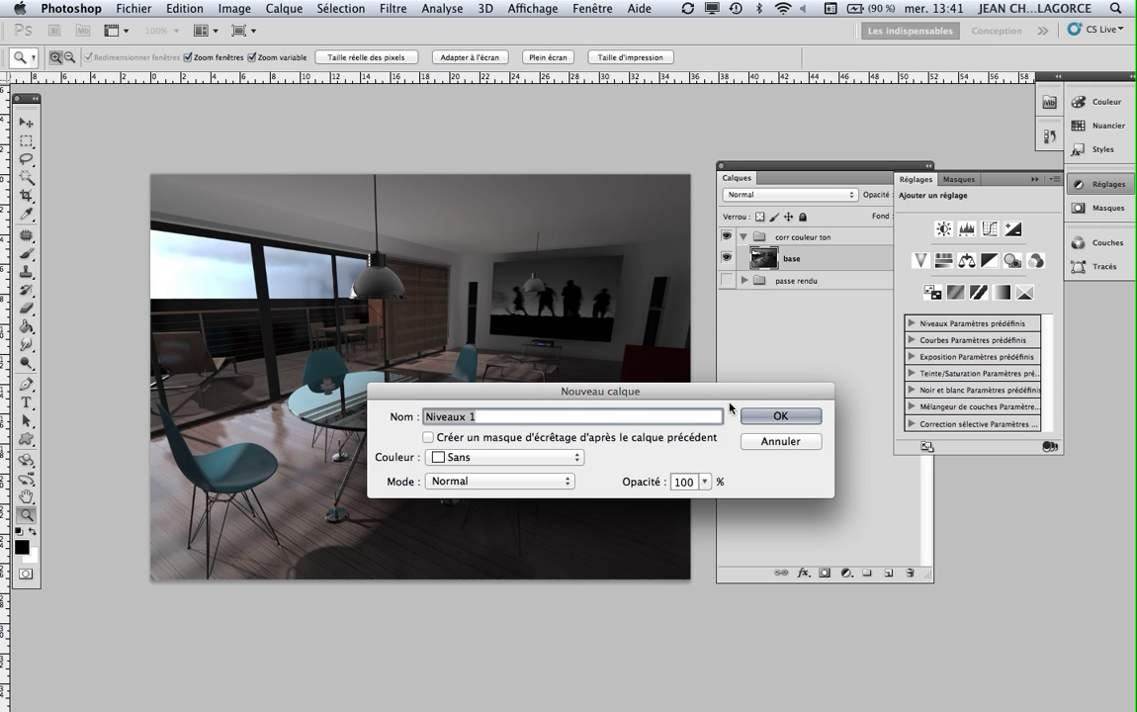
pyautogui.click(770, 416)
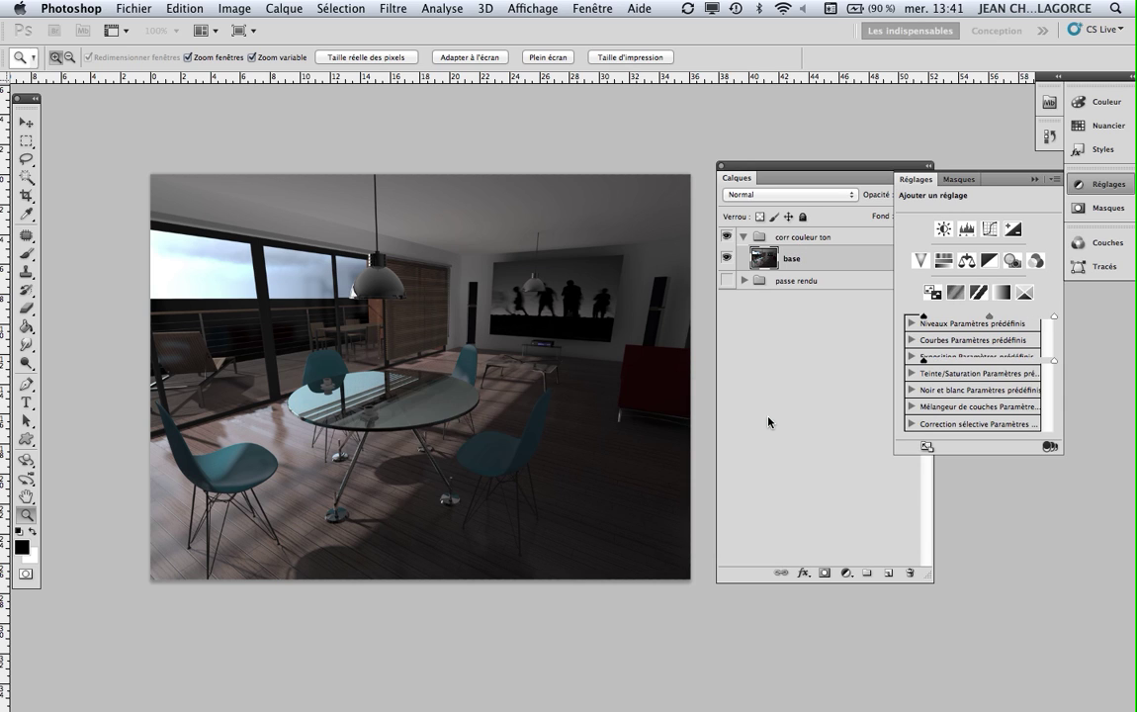
pyautogui.click(909, 182)
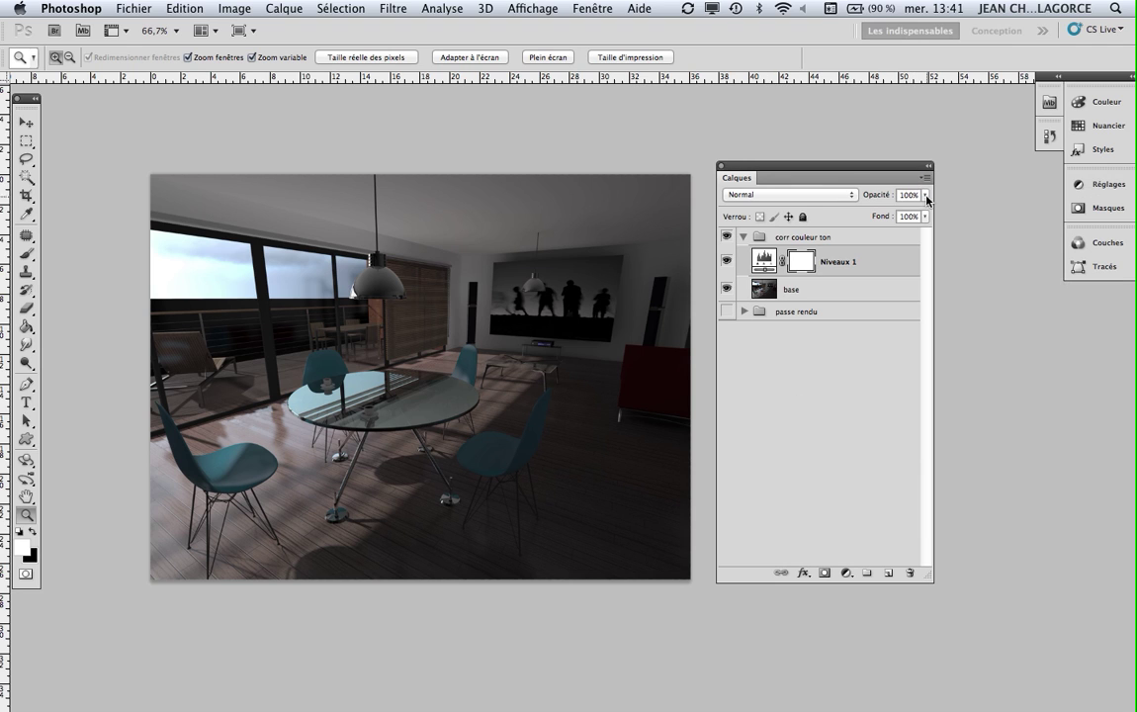
# Float the Levels settings and layers list side by side beside the render, collapsing Masques.
pyautogui.click(1085, 192)
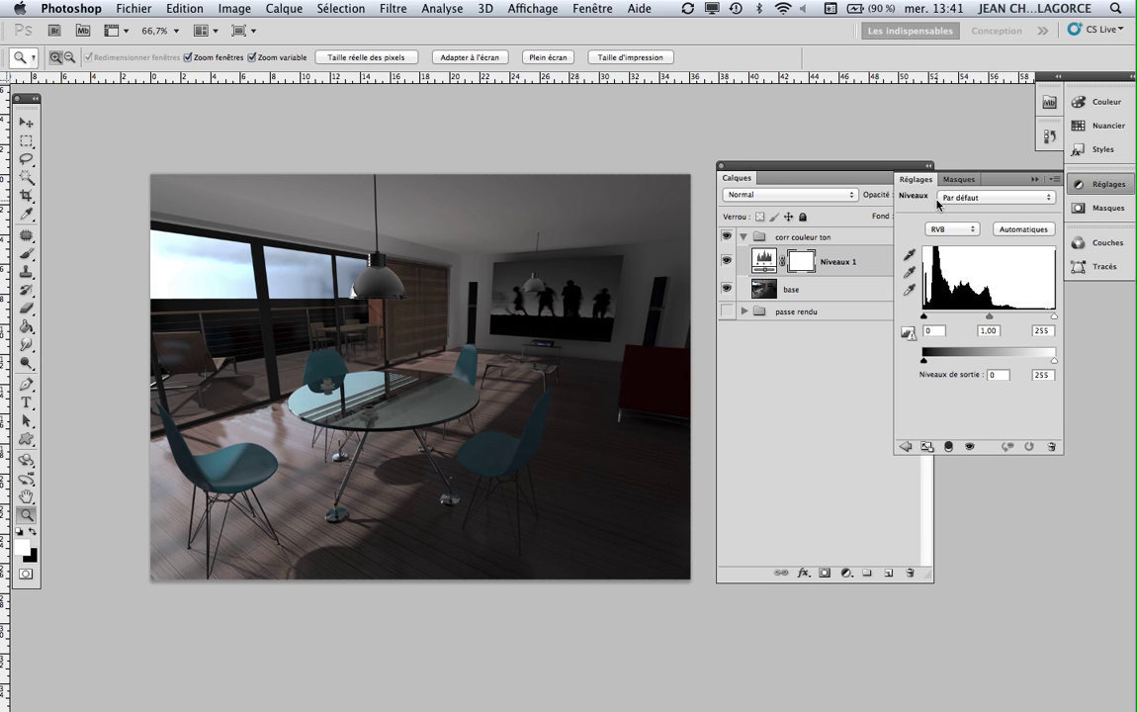
pyautogui.moveTo(914, 180); pyautogui.dragTo(555, 112)
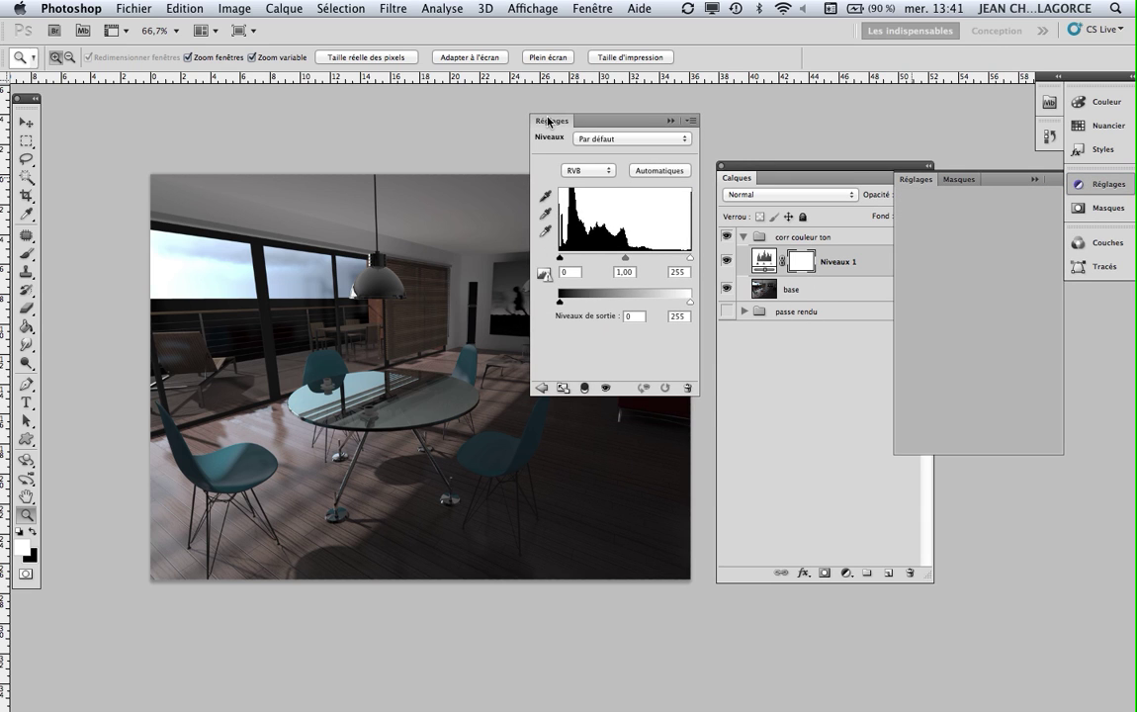
pyautogui.moveTo(743, 170); pyautogui.dragTo(750, 108)
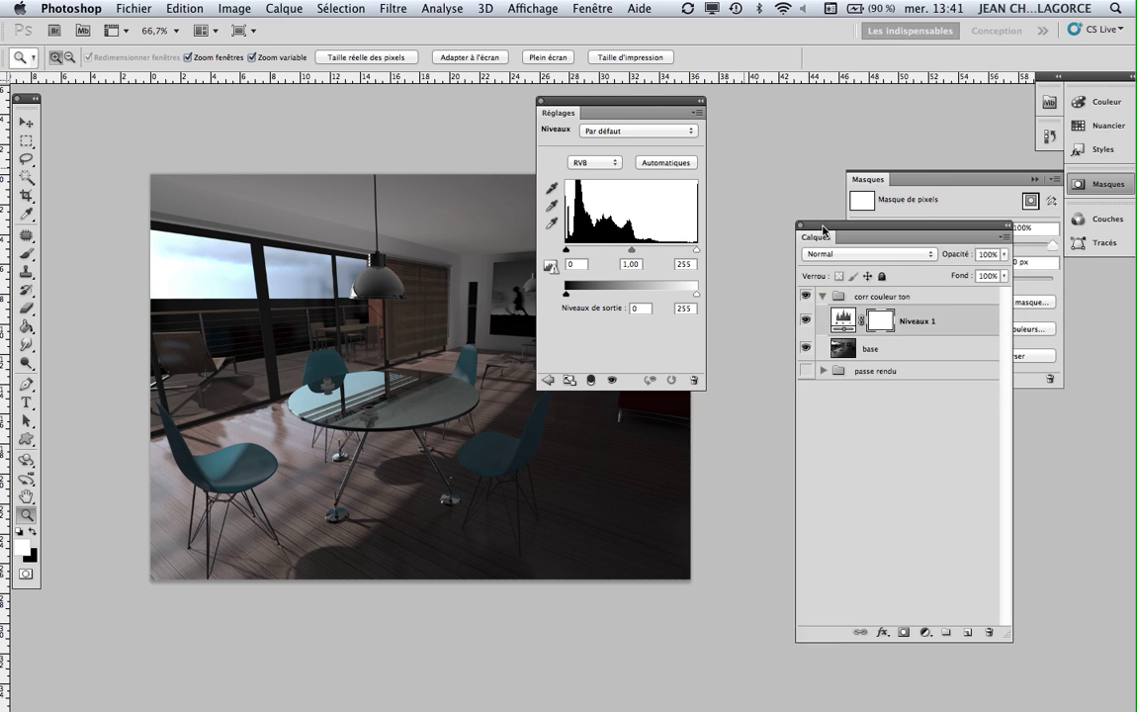
pyautogui.moveTo(751, 107); pyautogui.dragTo(794, 296)
pyautogui.click(1033, 179)
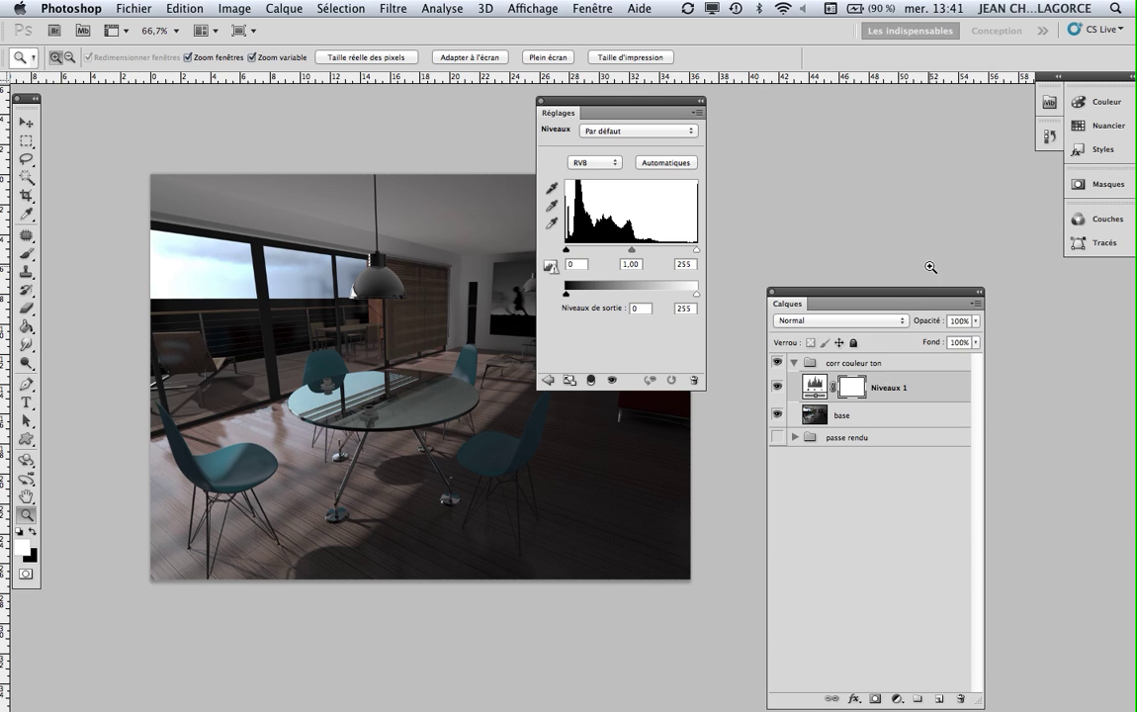
pyautogui.moveTo(916, 297); pyautogui.dragTo(998, 168)
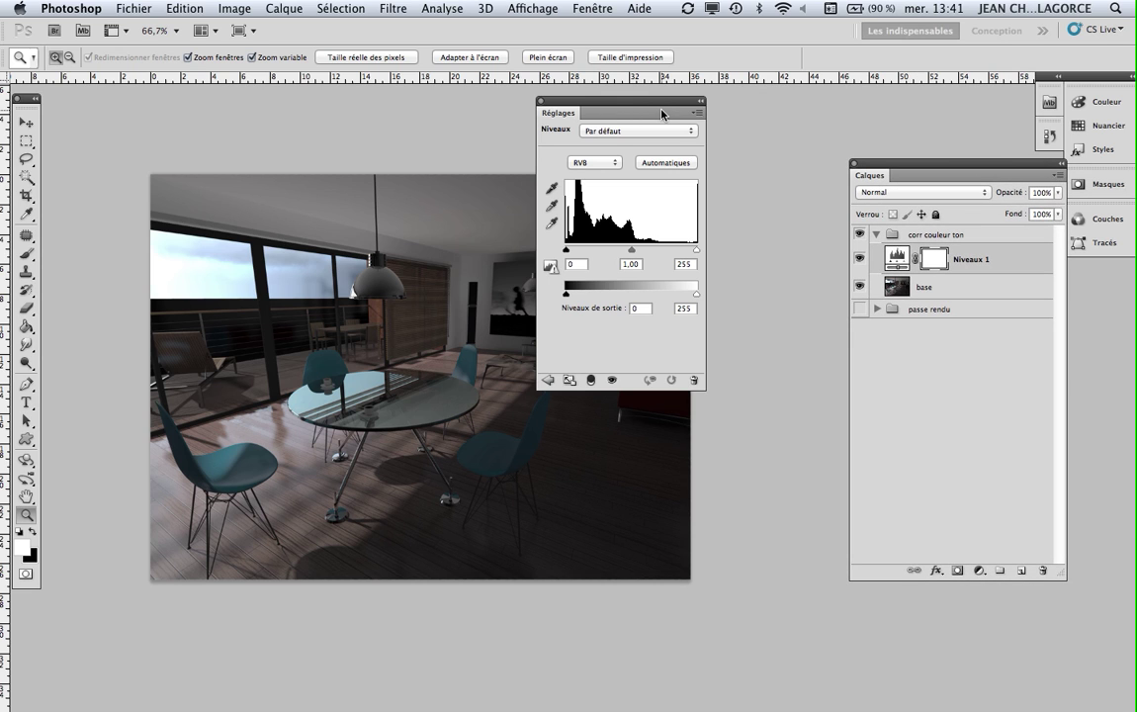
pyautogui.moveTo(660, 107); pyautogui.dragTo(802, 100)
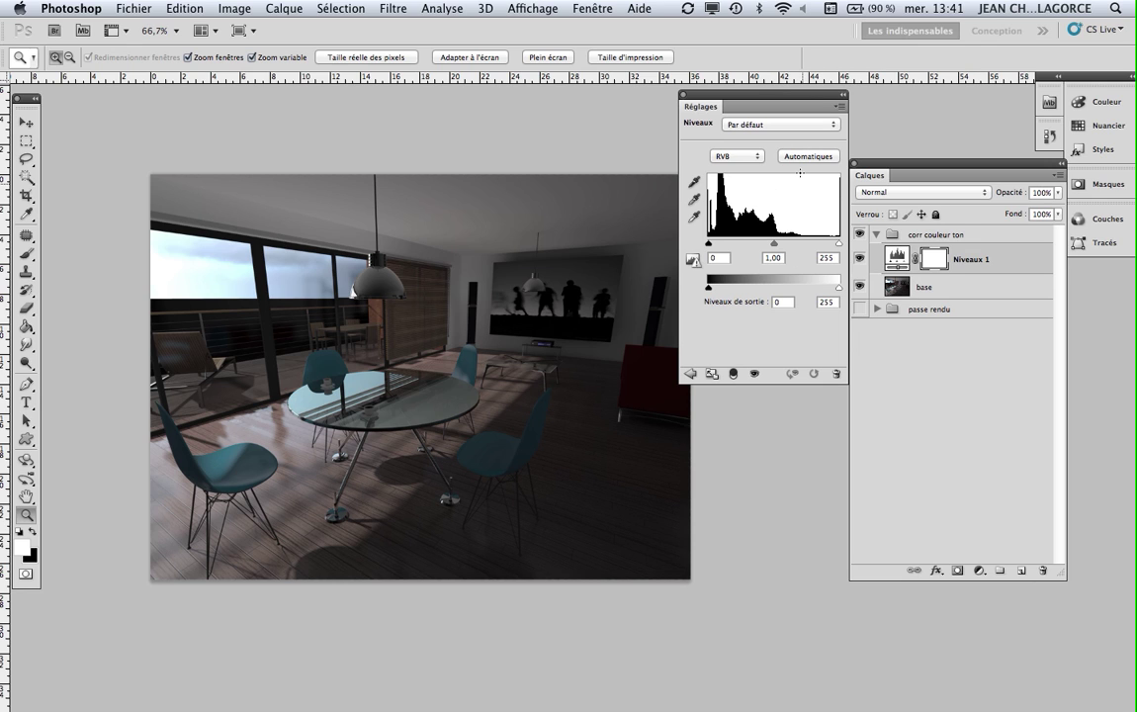
pyautogui.moveTo(763, 99); pyautogui.dragTo(775, 98)
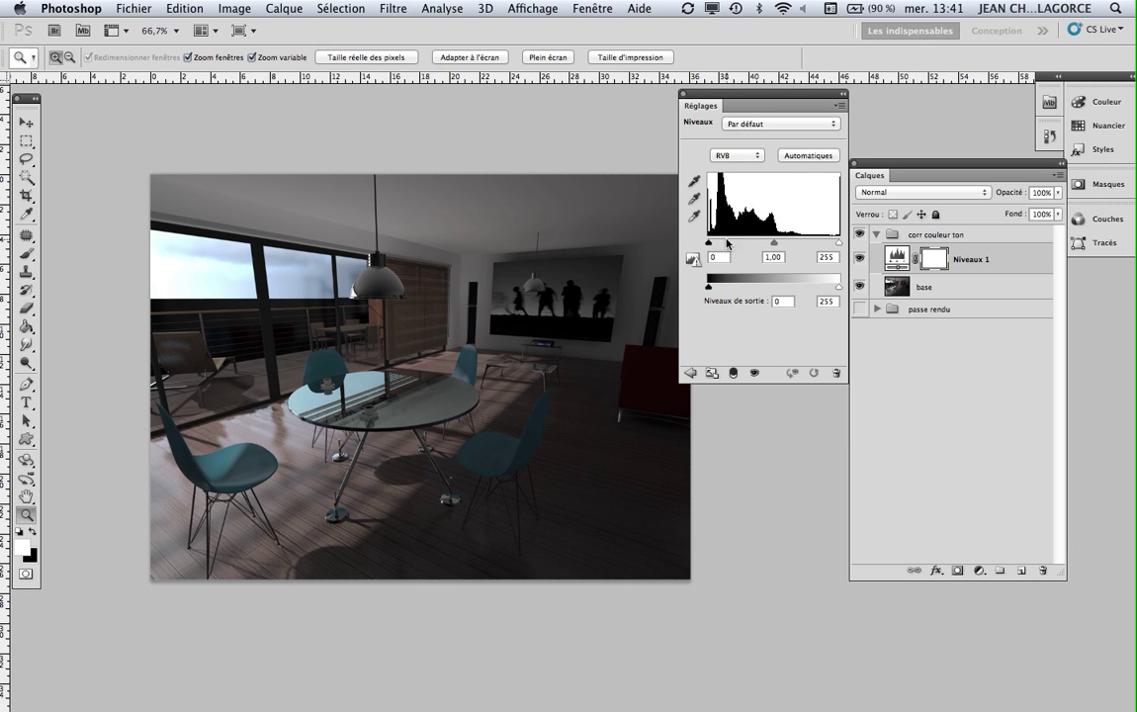
# Try black input values 2–6, settle on 3, and drop the white input to about 145.
pyautogui.moveTo(707, 244); pyautogui.dragTo(706, 247)
pyautogui.moveTo(708, 247); pyautogui.dragTo(710, 247)
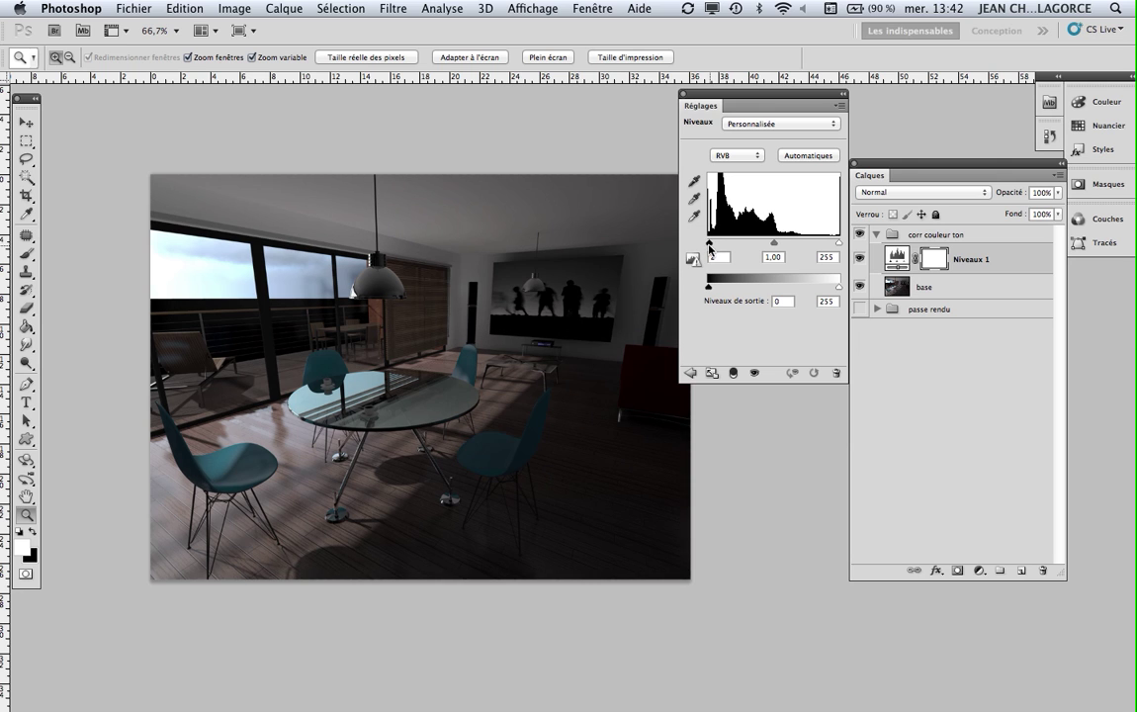
pyautogui.moveTo(709, 247); pyautogui.dragTo(718, 245)
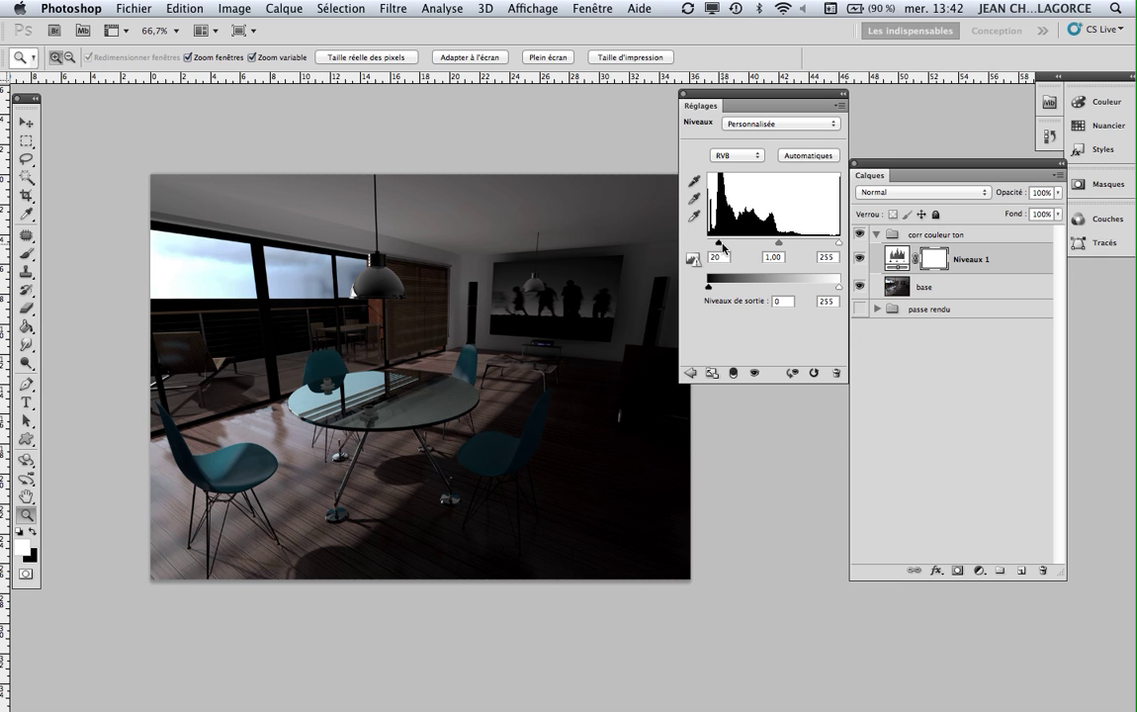
pyautogui.moveTo(719, 243); pyautogui.dragTo(708, 248)
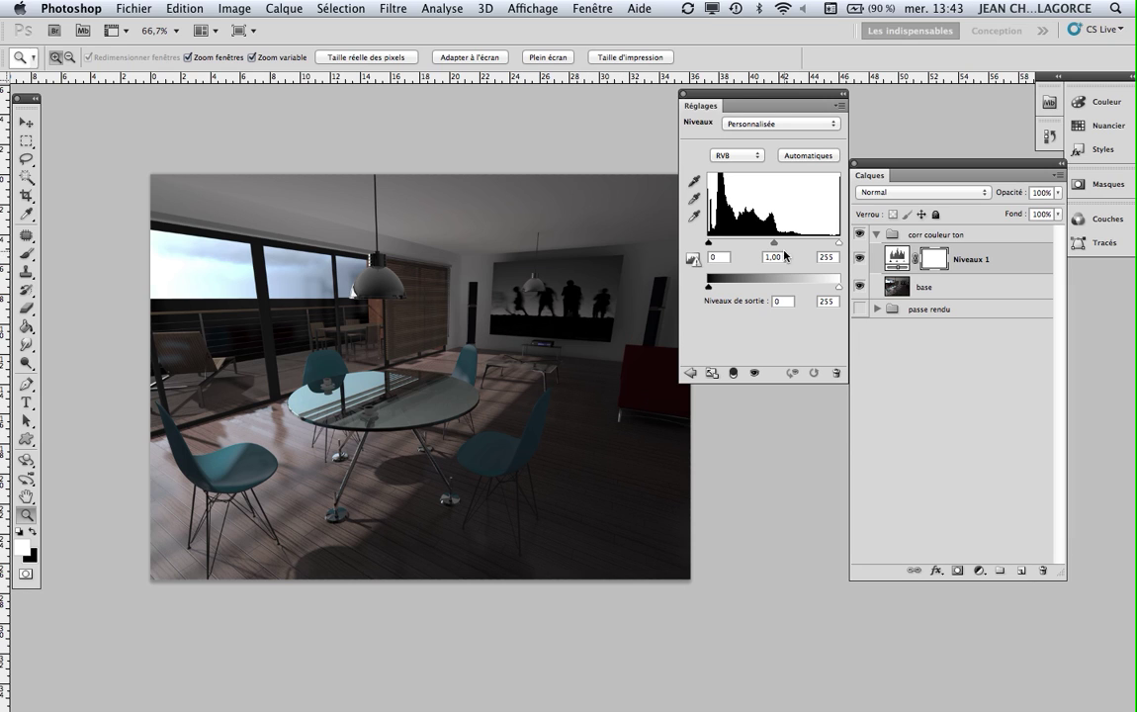
pyautogui.moveTo(839, 242); pyautogui.dragTo(783, 245)
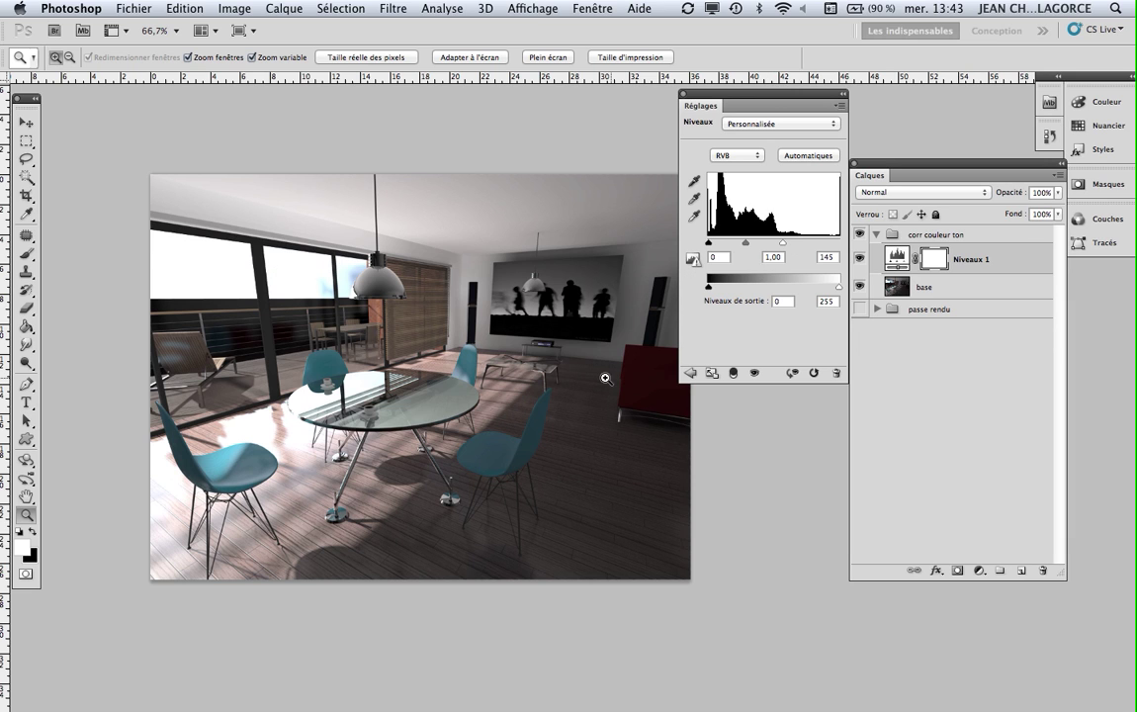
# Set Niveaux 1 to input levels 6 / 1.11 / 153, then dismiss the antivirus notice and deselect it.
pyautogui.moveTo(785, 244); pyautogui.dragTo(765, 245)
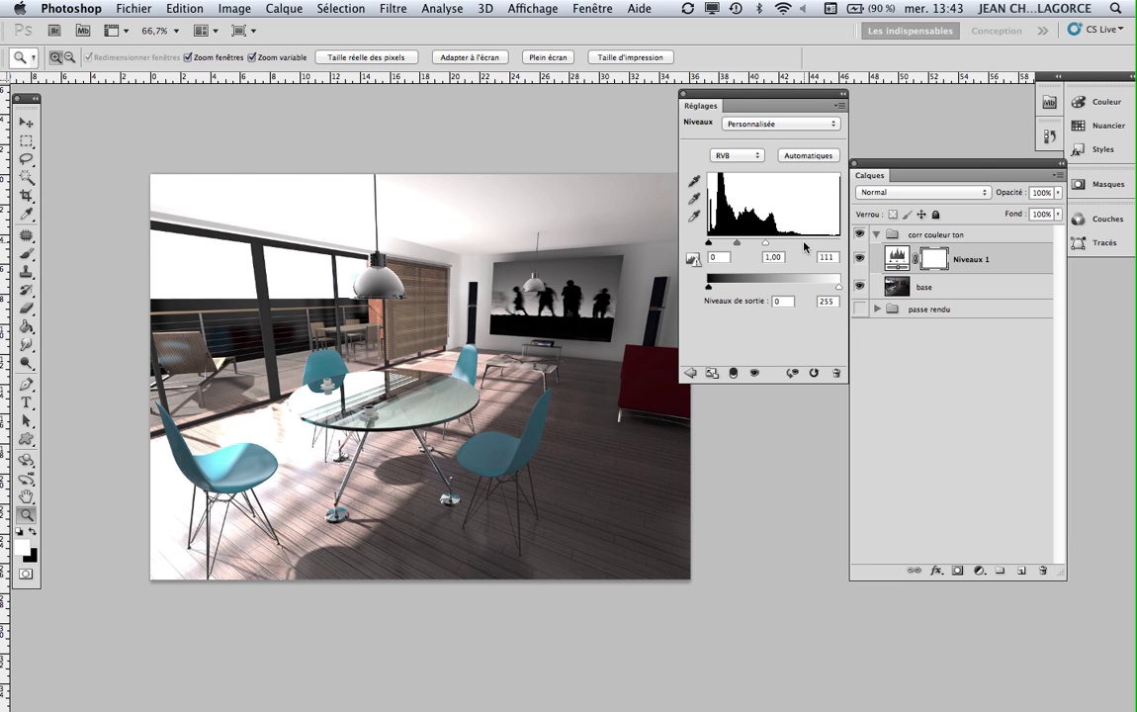
pyautogui.moveTo(765, 244); pyautogui.dragTo(777, 246)
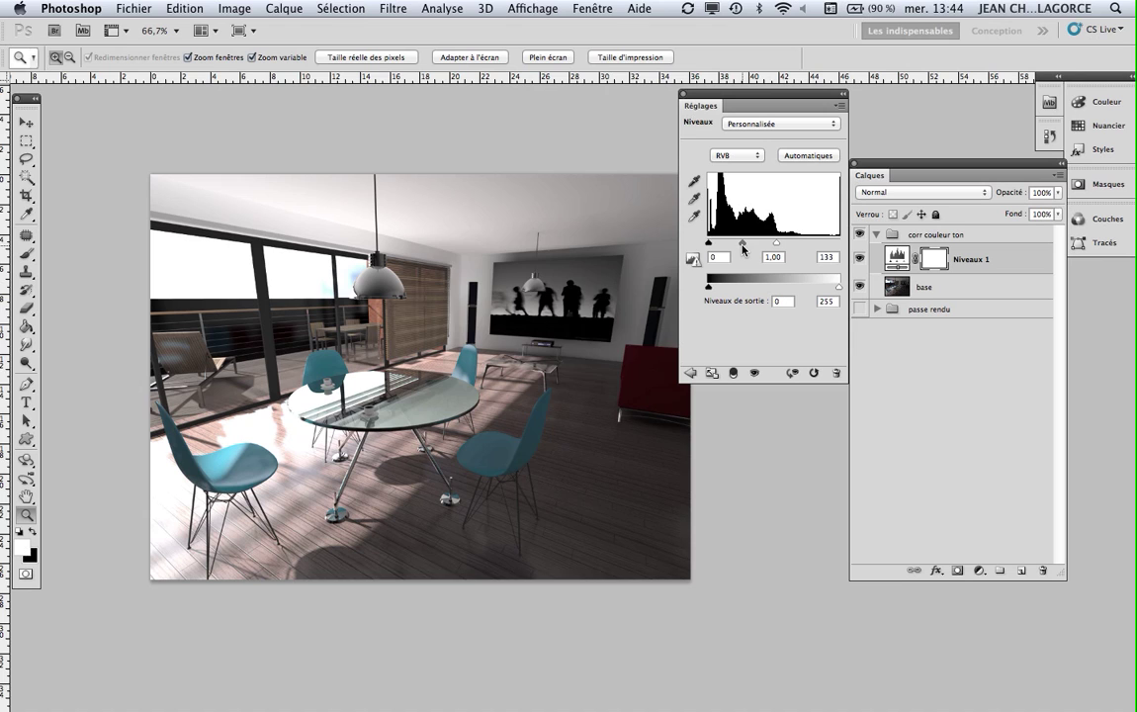
pyautogui.moveTo(742, 243); pyautogui.dragTo(794, 245)
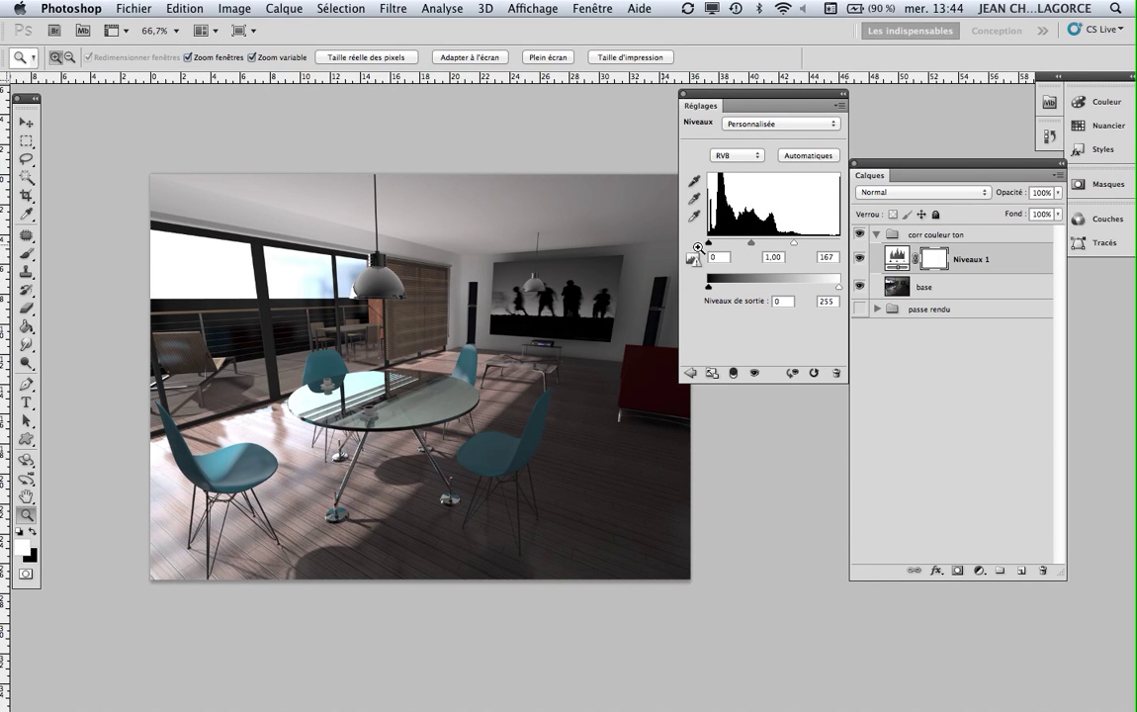
pyautogui.moveTo(795, 247); pyautogui.dragTo(786, 244)
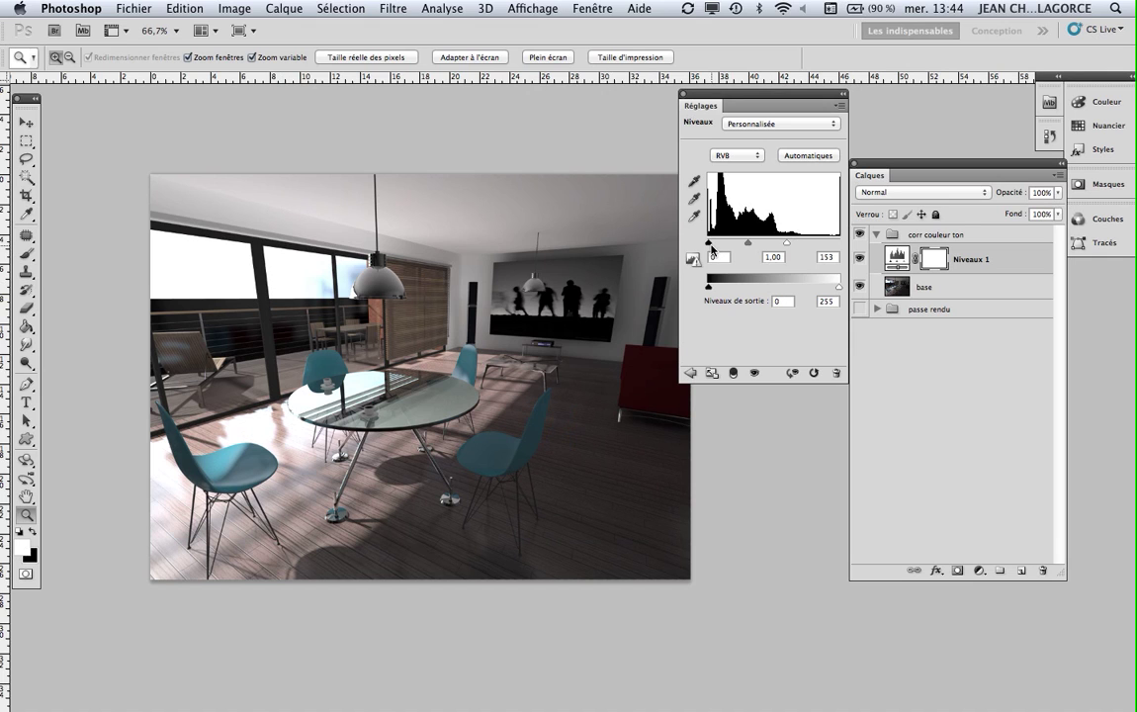
pyautogui.moveTo(711, 247); pyautogui.dragTo(713, 249)
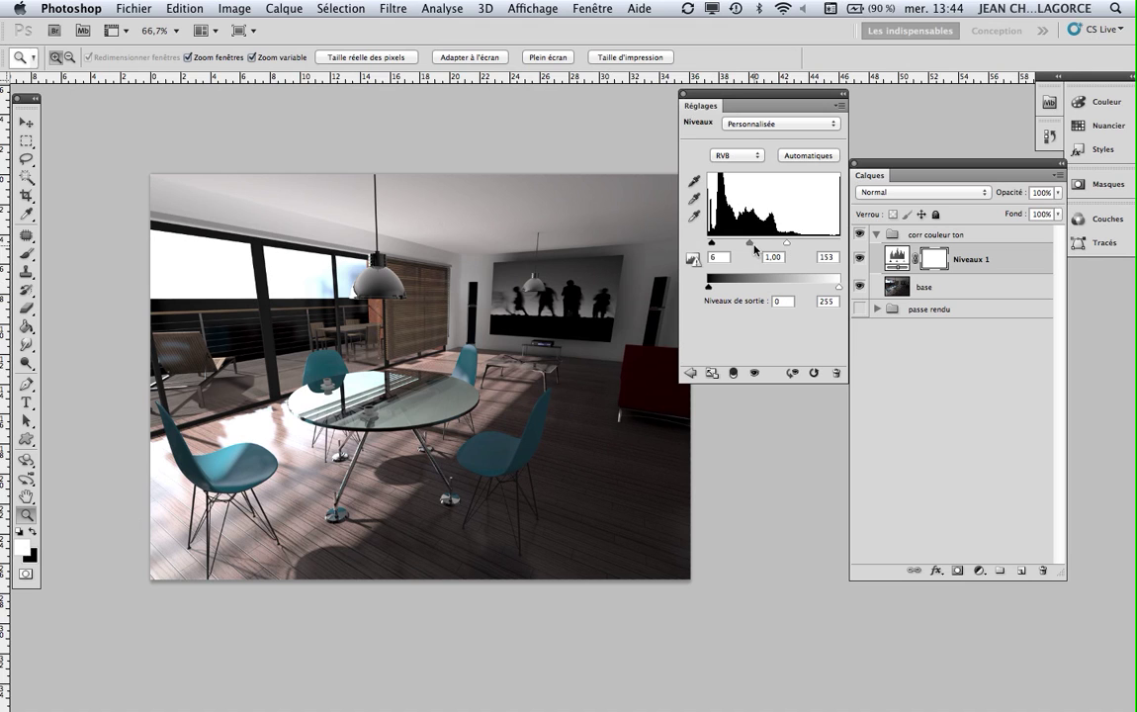
pyautogui.moveTo(749, 243); pyautogui.dragTo(747, 248)
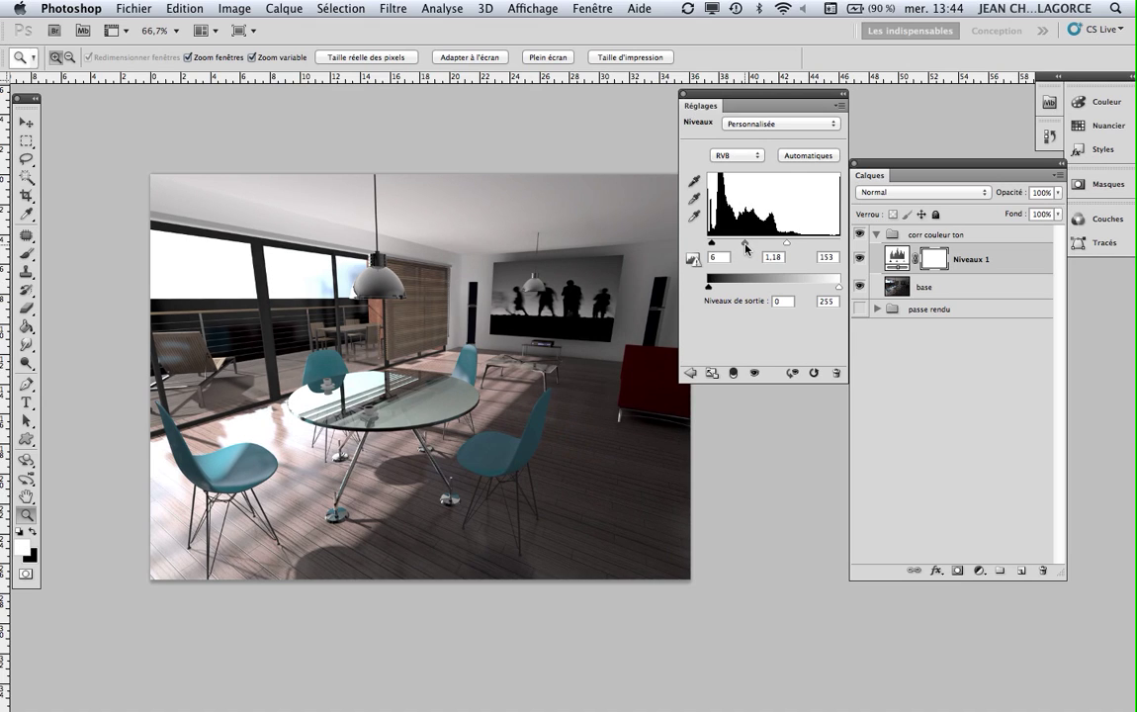
pyautogui.moveTo(1008, 55)
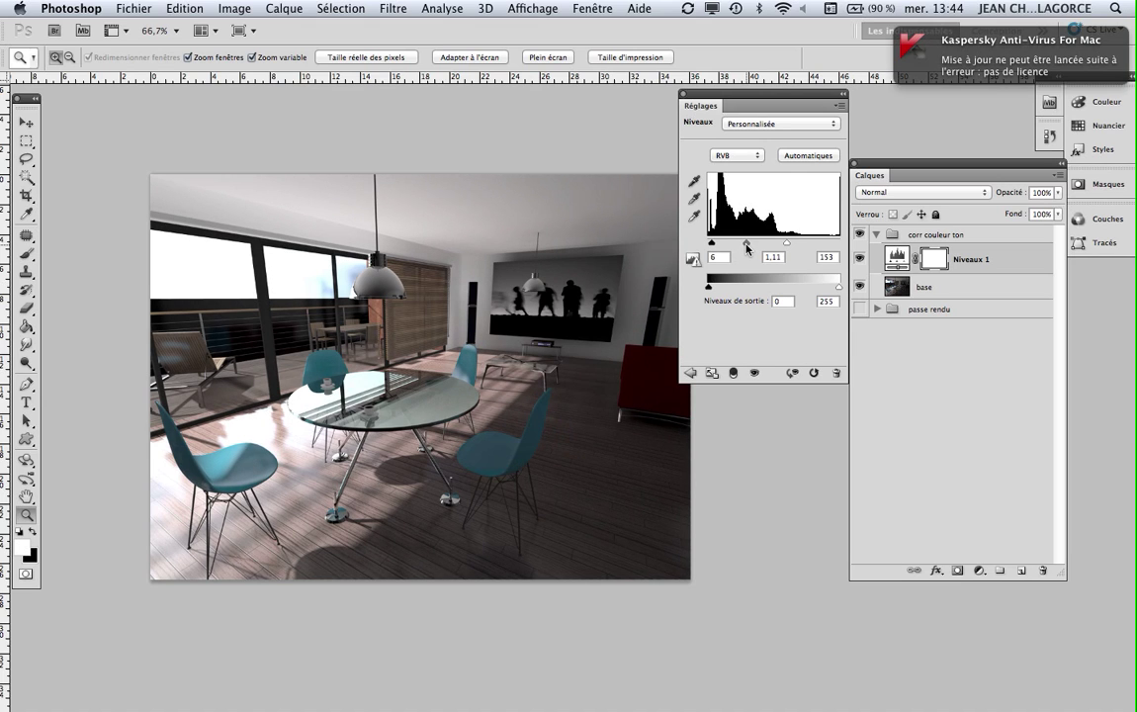
pyautogui.click(907, 39)
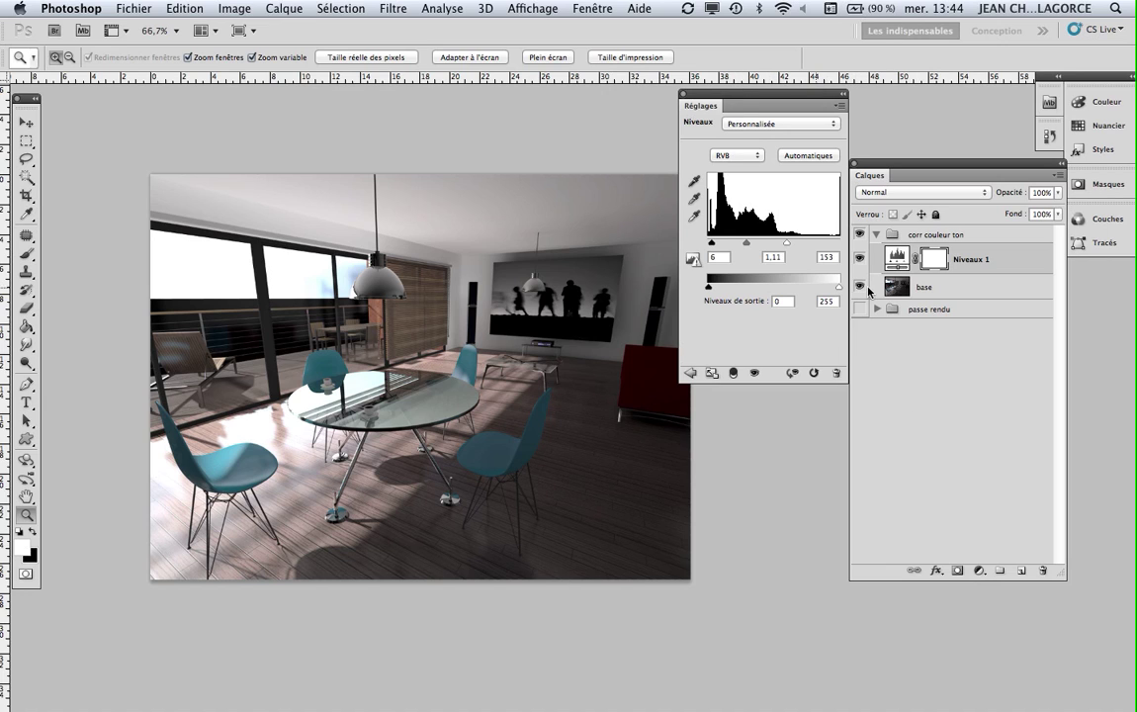
pyautogui.click(899, 400)
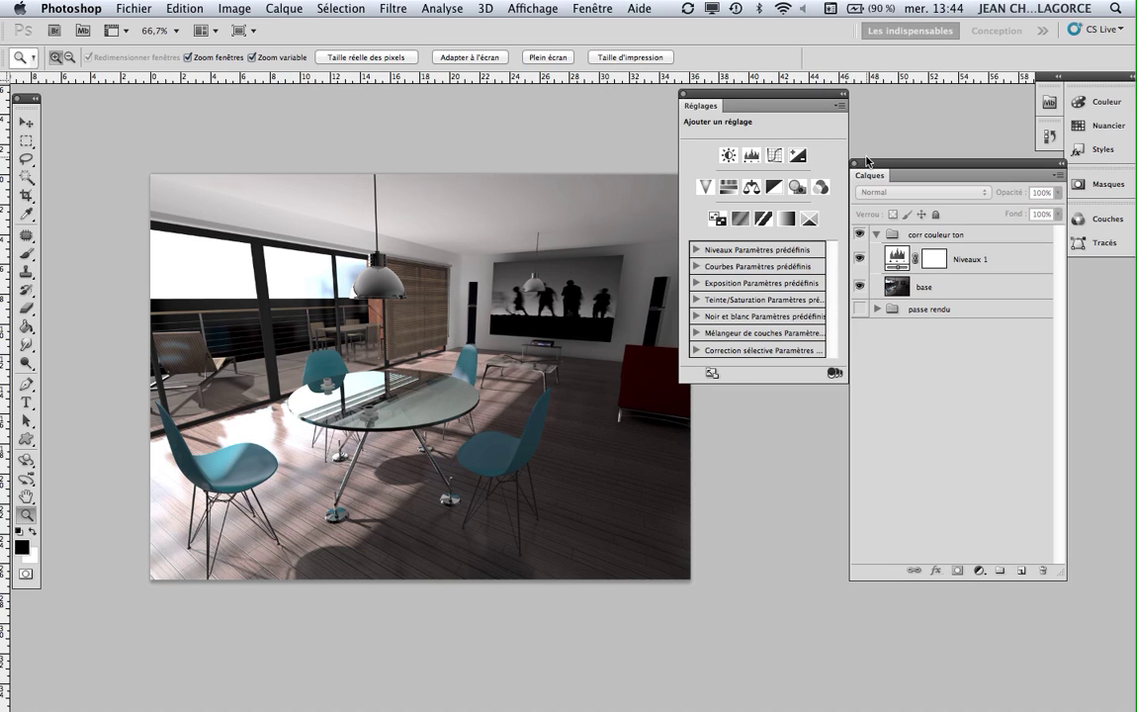
# Collapse the adjustments panel after briefly reopening the Niveaux 1 settings, then deselect the layer.
pyautogui.click(843, 97)
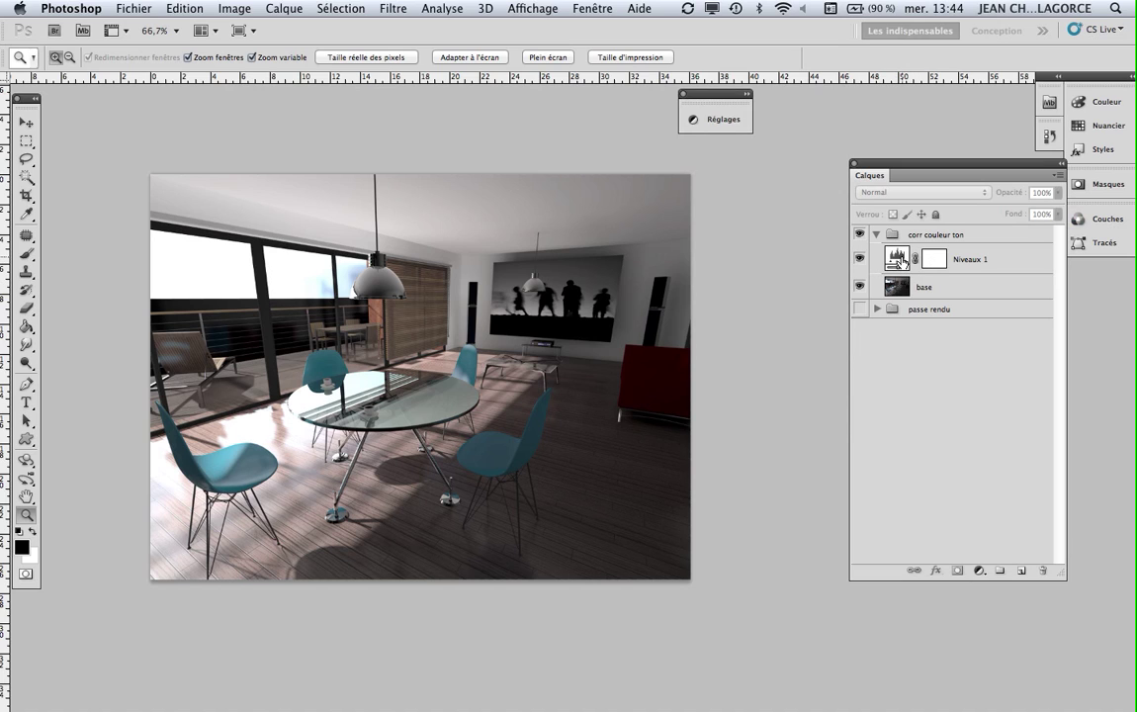
pyautogui.doubleClick(897, 259)
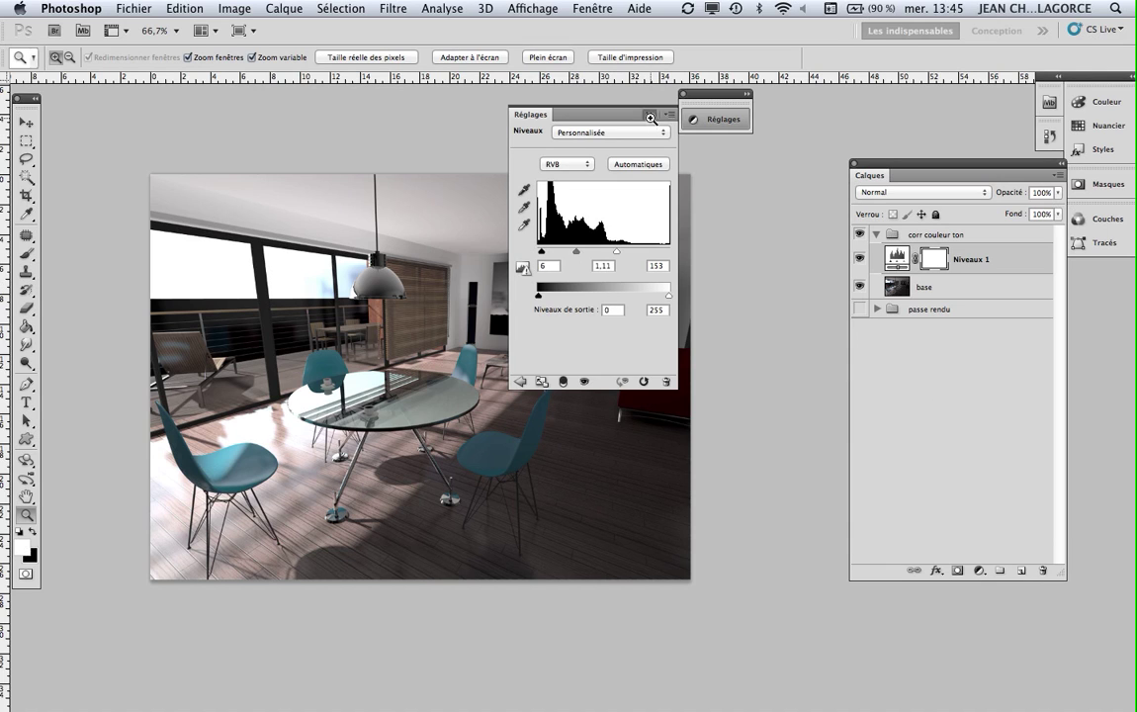
pyautogui.click(649, 115)
pyautogui.click(952, 345)
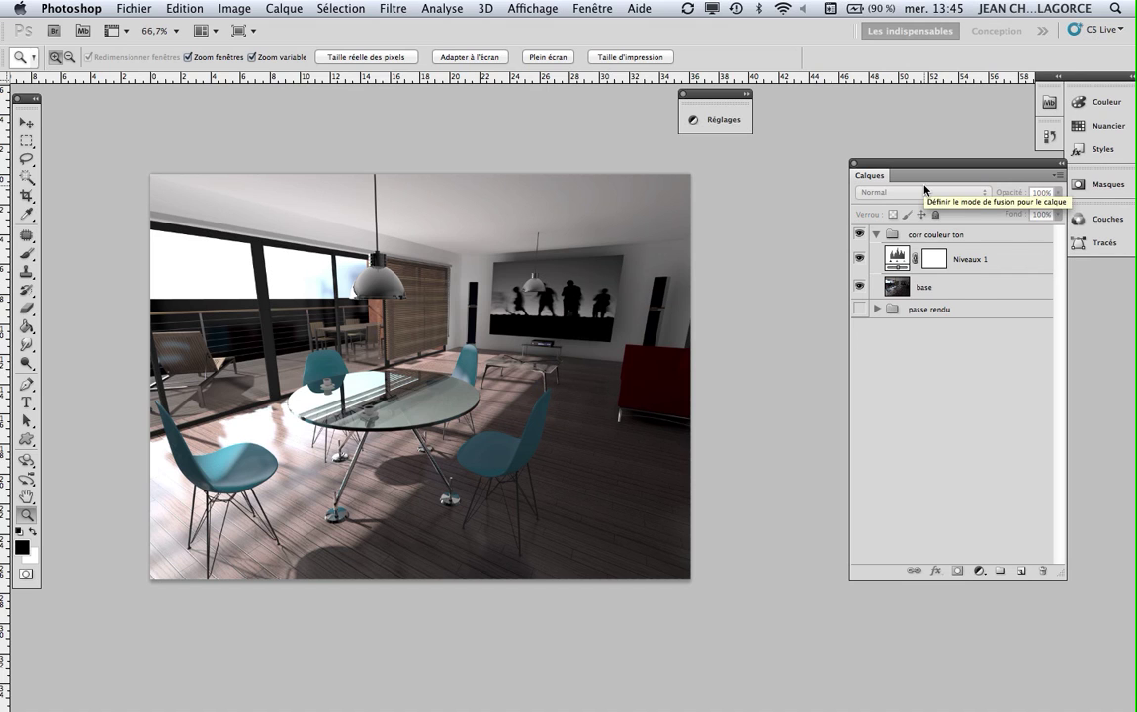
# Toggle Niveaux 1 visibility repeatedly to compare before and after, leaving it visible.
pyautogui.click(860, 259)
pyautogui.click(860, 259)
pyautogui.click(859, 259)
pyautogui.click(860, 259)
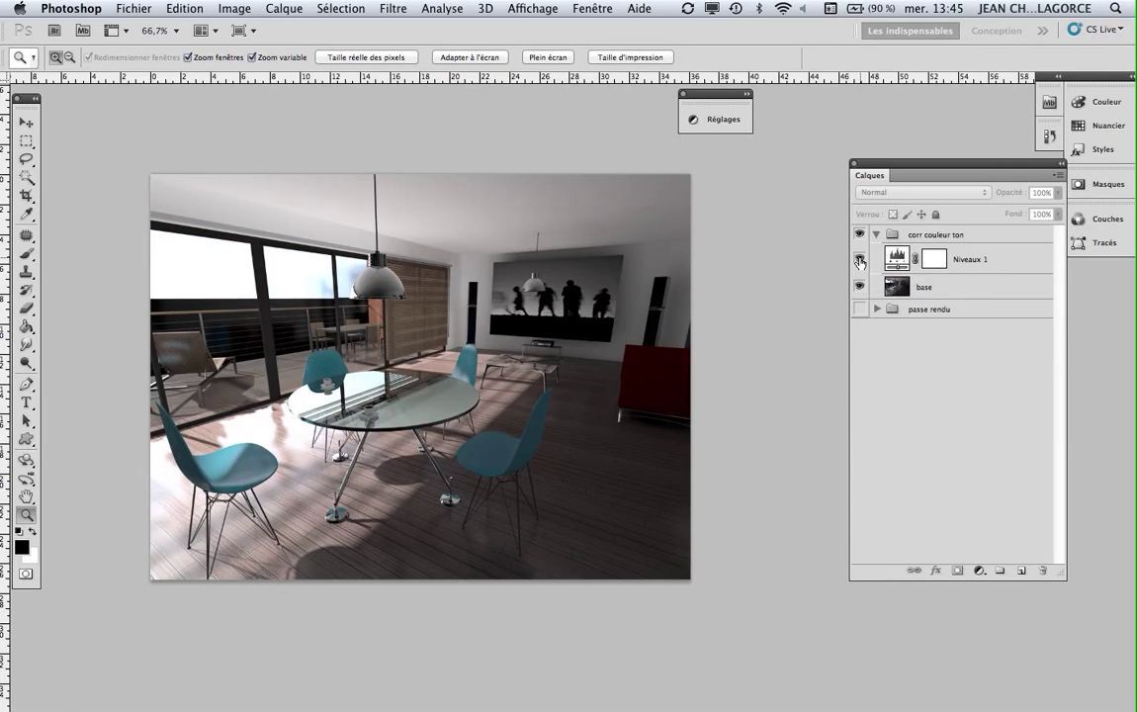
pyautogui.click(860, 259)
pyautogui.click(860, 259)
pyautogui.click(859, 259)
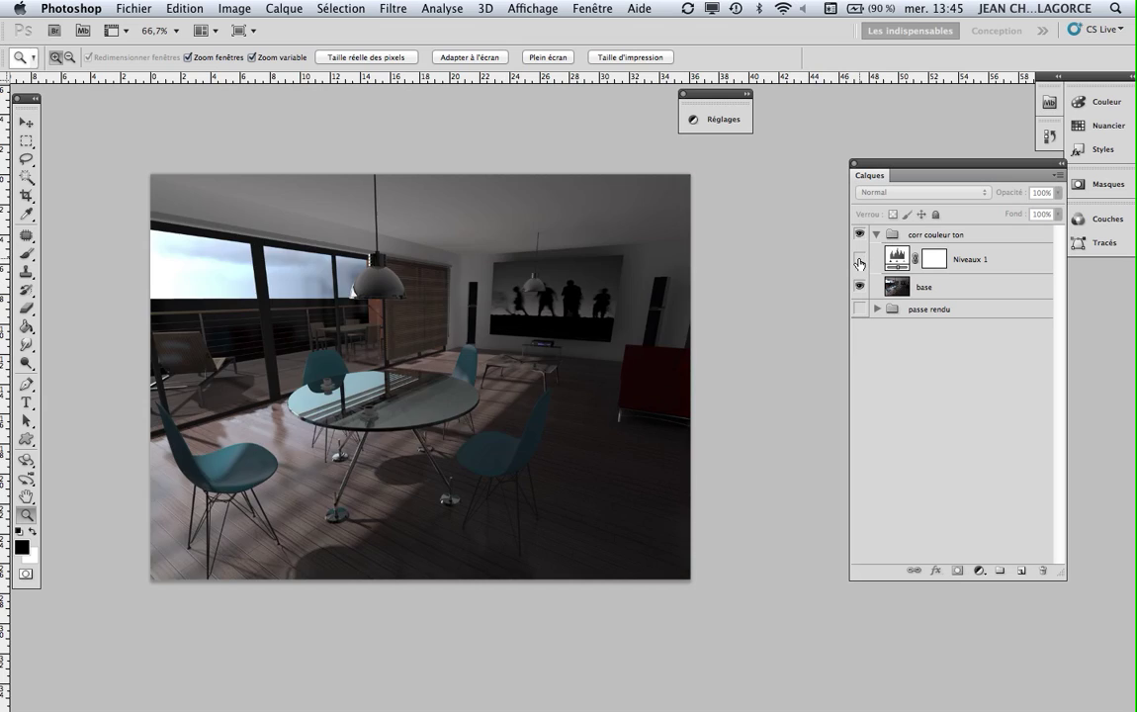
pyautogui.click(859, 259)
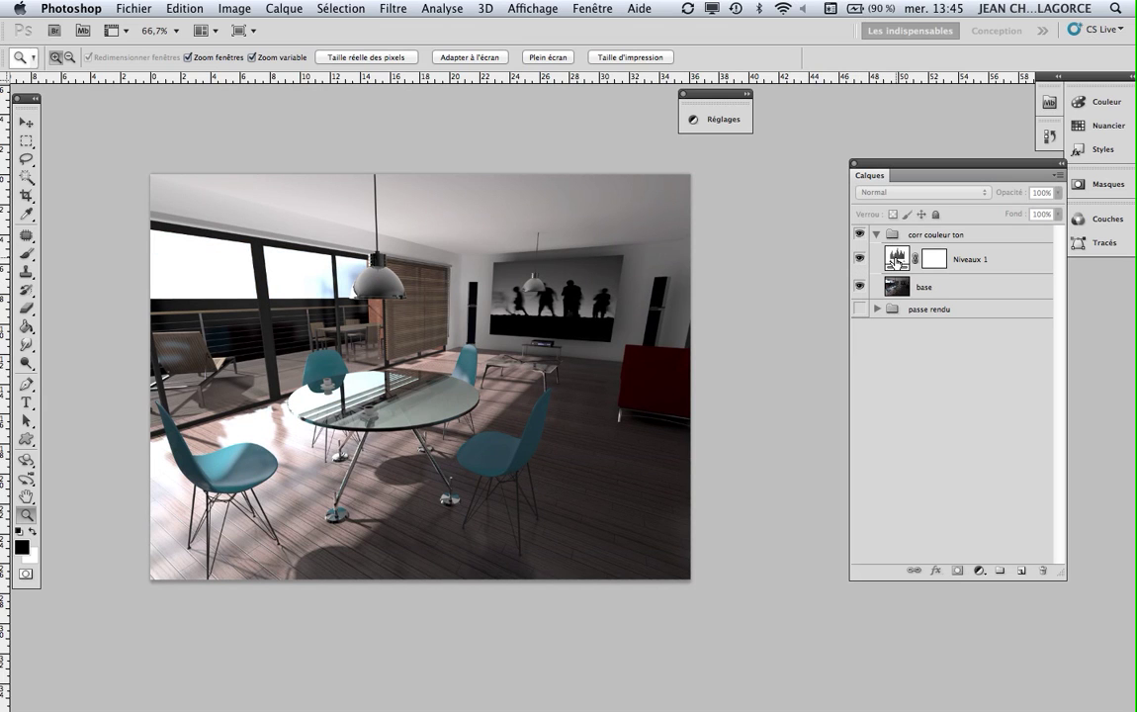
pyautogui.click(931, 259)
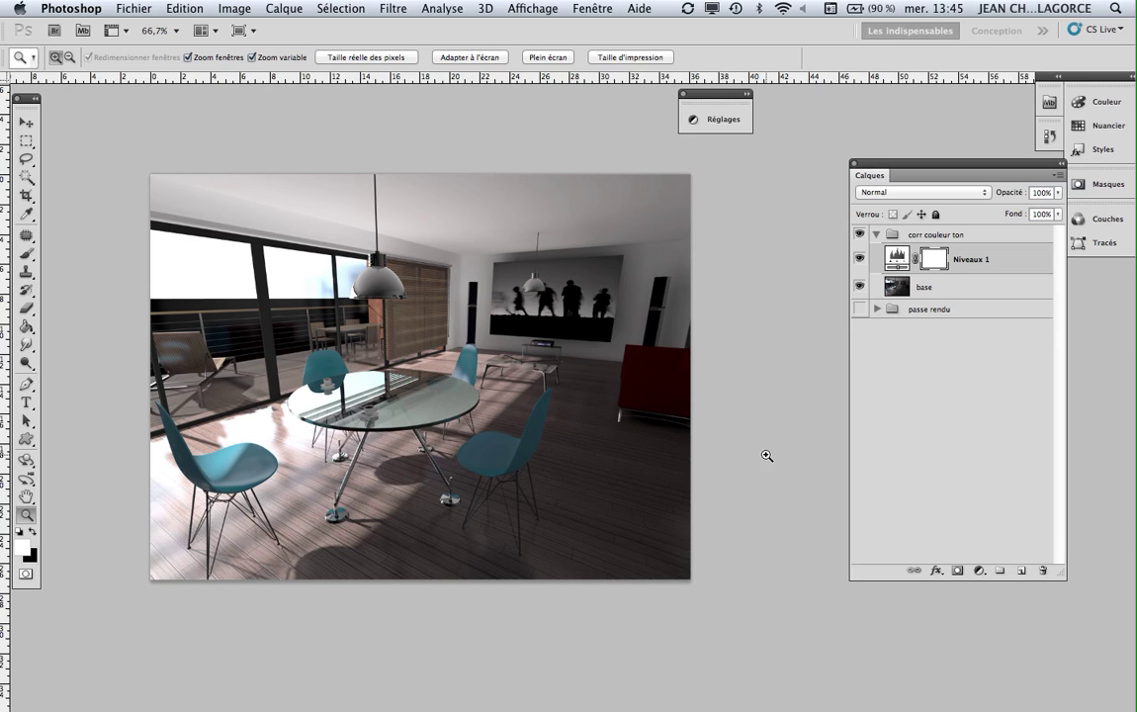
# Deselect Niveaux 1 and open the Calque menu toward Nouveau calque de réglage.
pyautogui.click(903, 378)
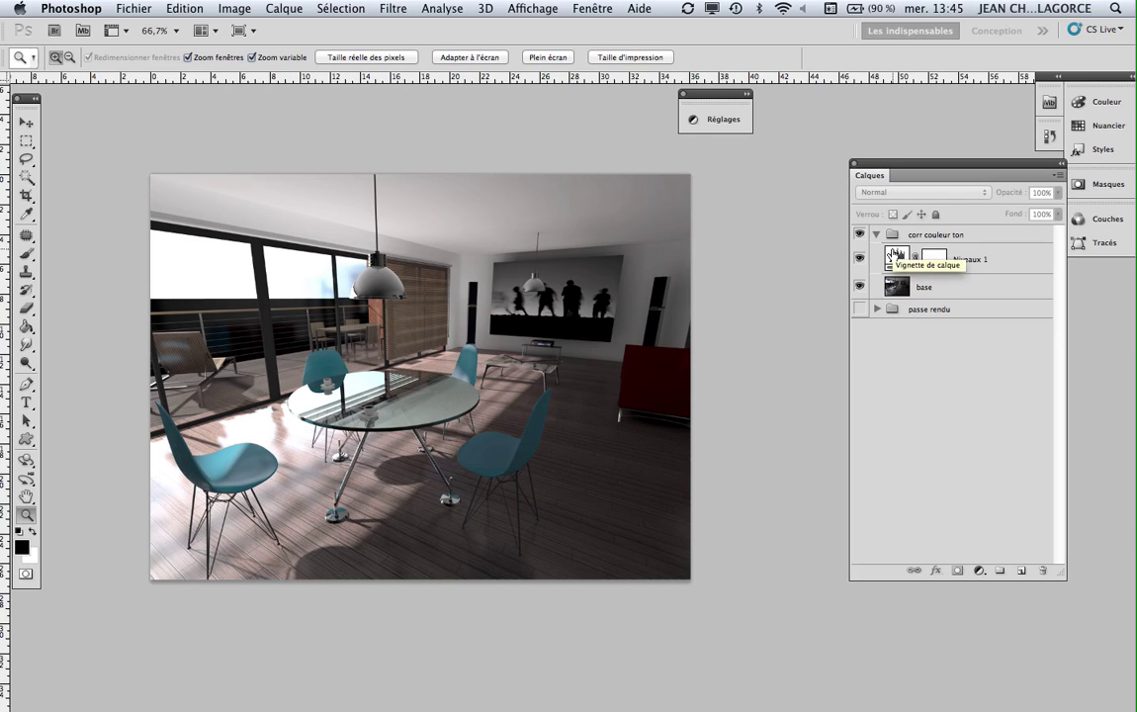
pyautogui.click(230, 10)
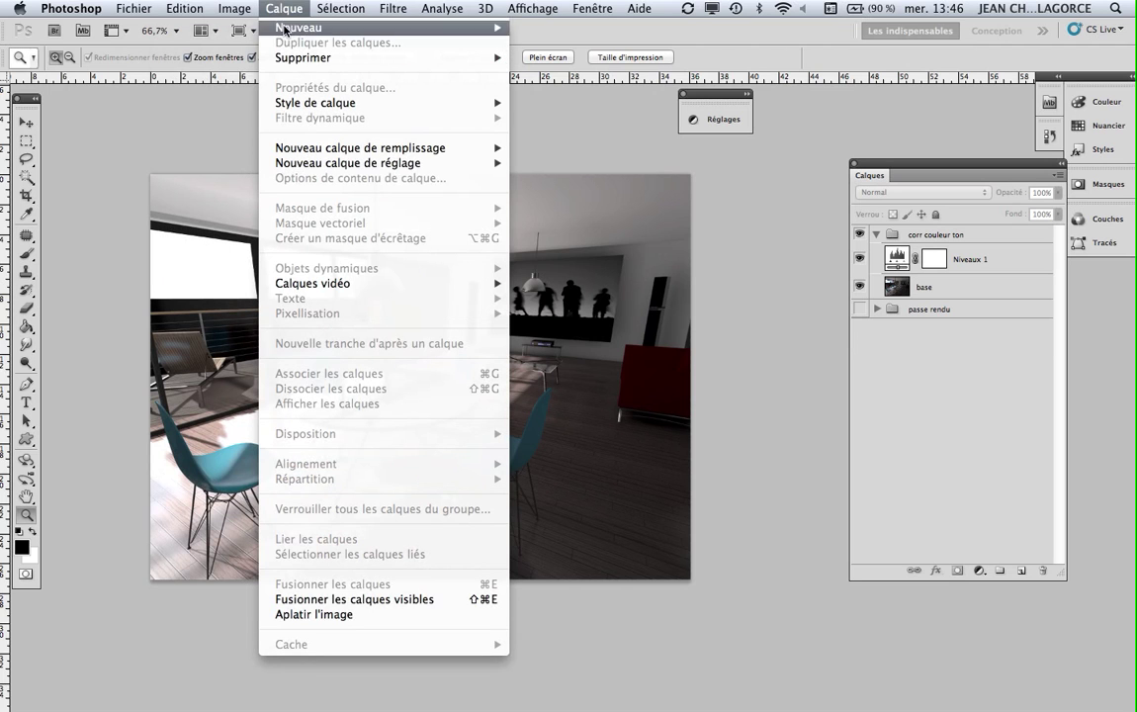
pyautogui.moveTo(348, 163)
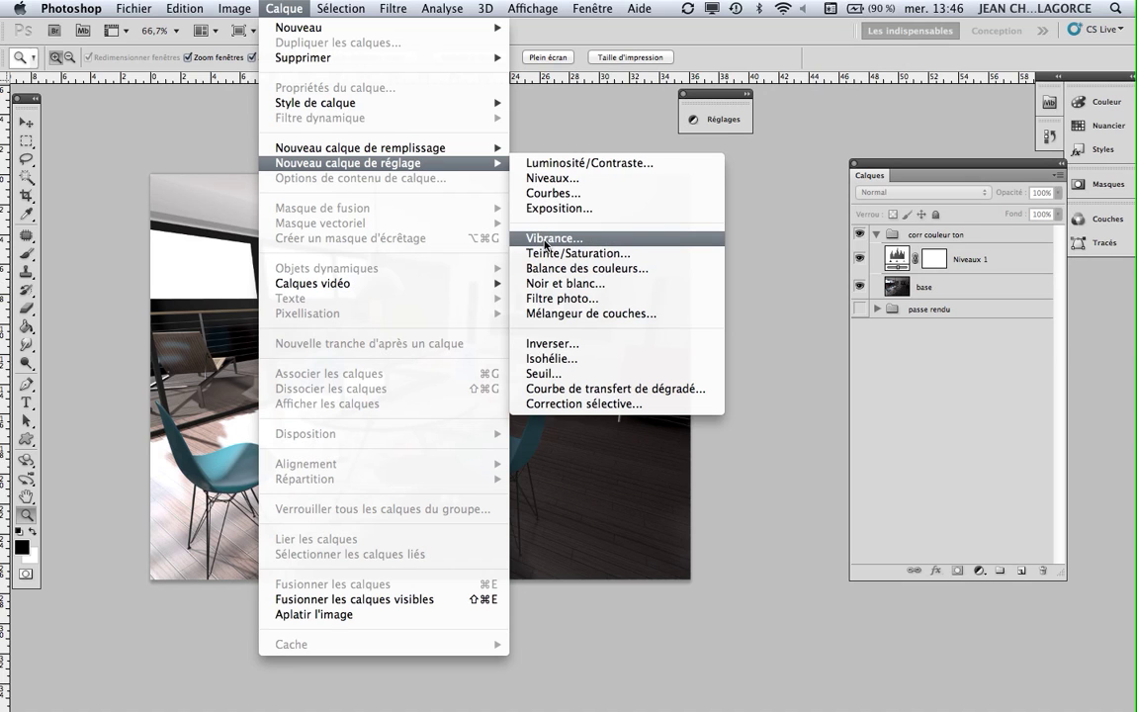
# Add a Vibrance 1 adjustment layer and test values, settling at vibrance −11 and saturation −7.
pyautogui.click(546, 240)
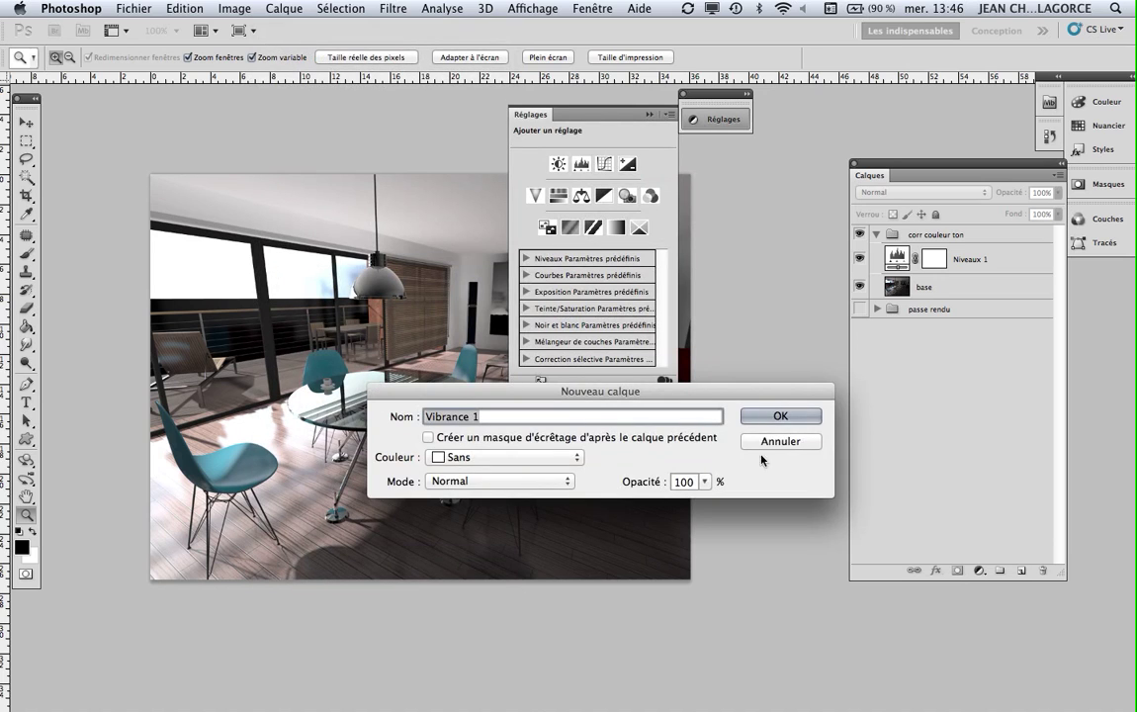
pyautogui.click(779, 415)
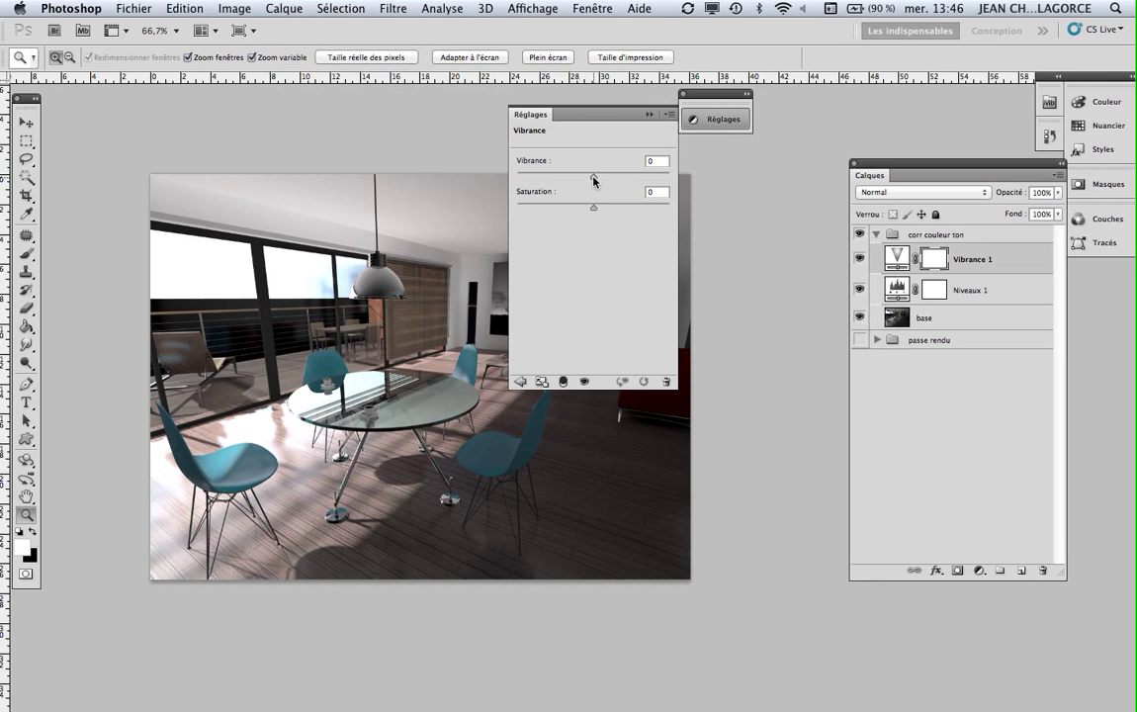
pyautogui.moveTo(563, 176); pyautogui.dragTo(551, 176)
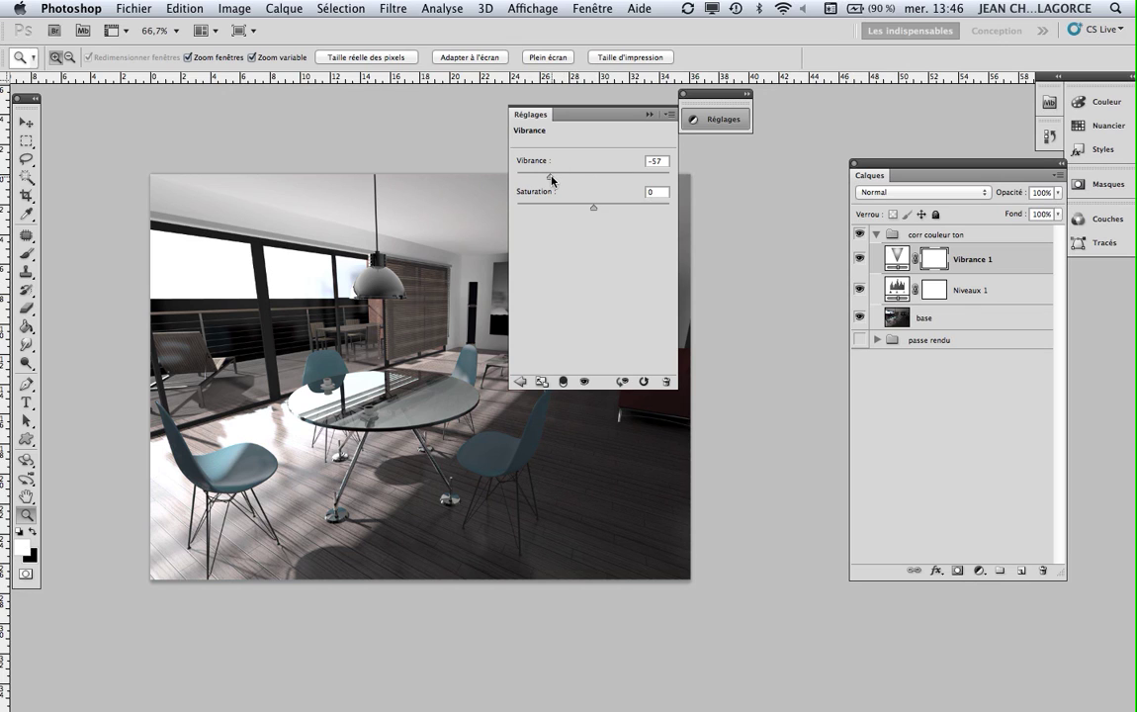
pyautogui.moveTo(550, 178)
pyautogui.mouseDown()
pyautogui.moveTo(612, 176)
pyautogui.moveTo(617, 186)
pyautogui.moveTo(567, 178)
pyautogui.moveTo(639, 211)
pyautogui.moveTo(585, 209)
pyautogui.mouseUp()
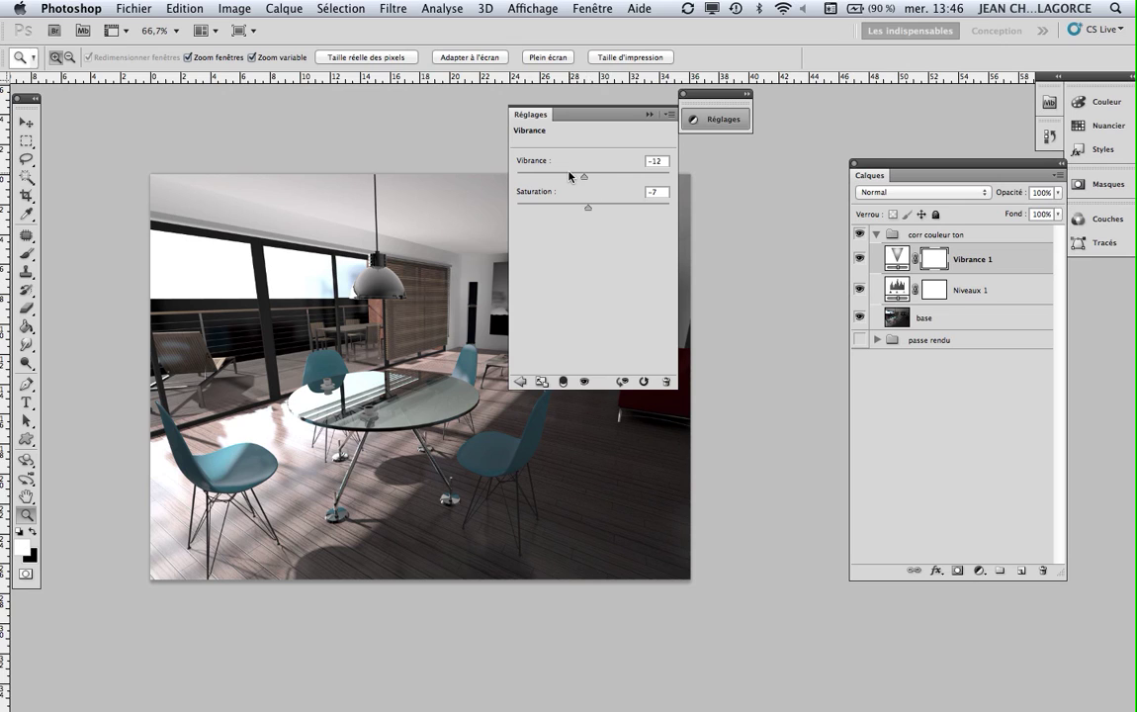
pyautogui.moveTo(584, 177); pyautogui.dragTo(572, 180)
pyautogui.moveTo(586, 178)
pyautogui.mouseDown()
pyautogui.moveTo(594, 183)
pyautogui.moveTo(579, 179)
pyautogui.mouseUp()
pyautogui.moveTo(565, 180); pyautogui.dragTo(571, 182)
pyautogui.click(649, 116)
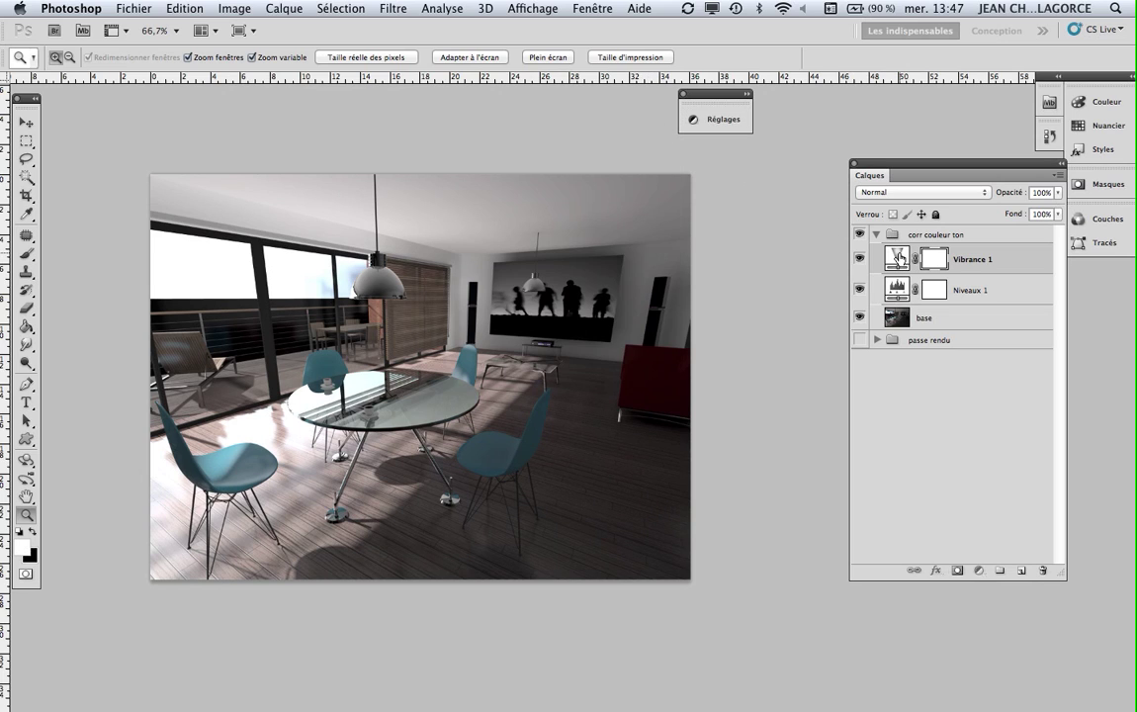
# Delete the Vibrance 1 adjustment layer.
pyautogui.press('x')
pyautogui.click(1041, 570)
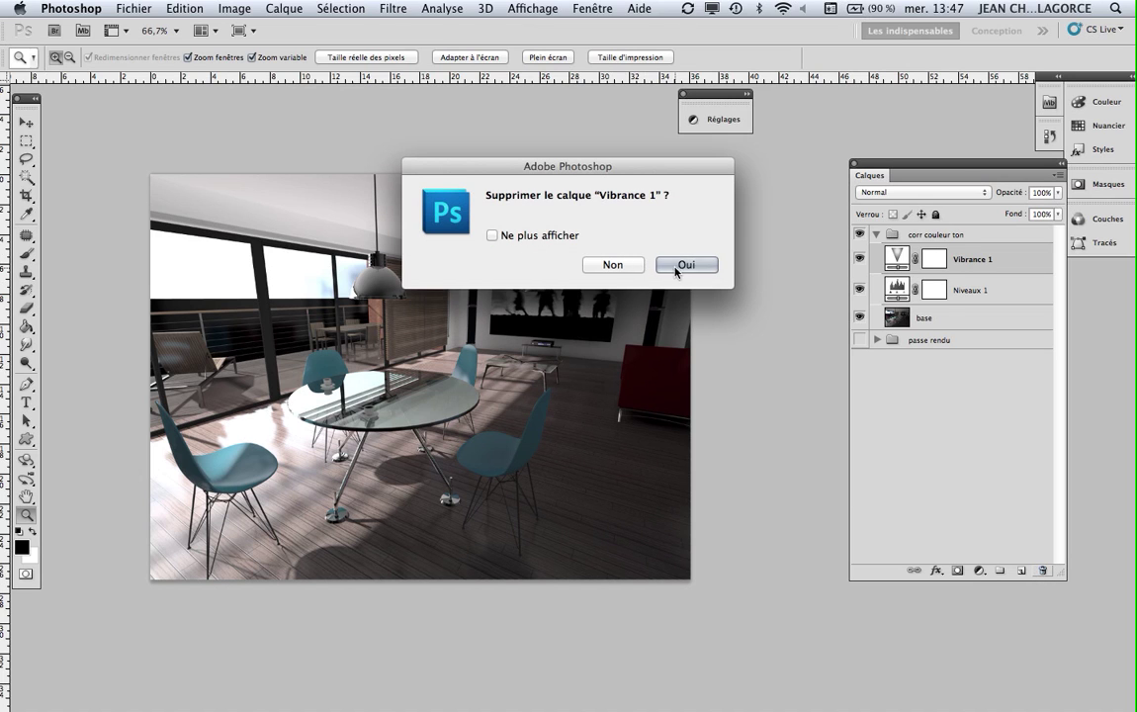
pyautogui.click(682, 264)
# Add a Teinte/Saturation 1 adjustment layer above Niveaux 1 with default values.
pyautogui.click(288, 11)
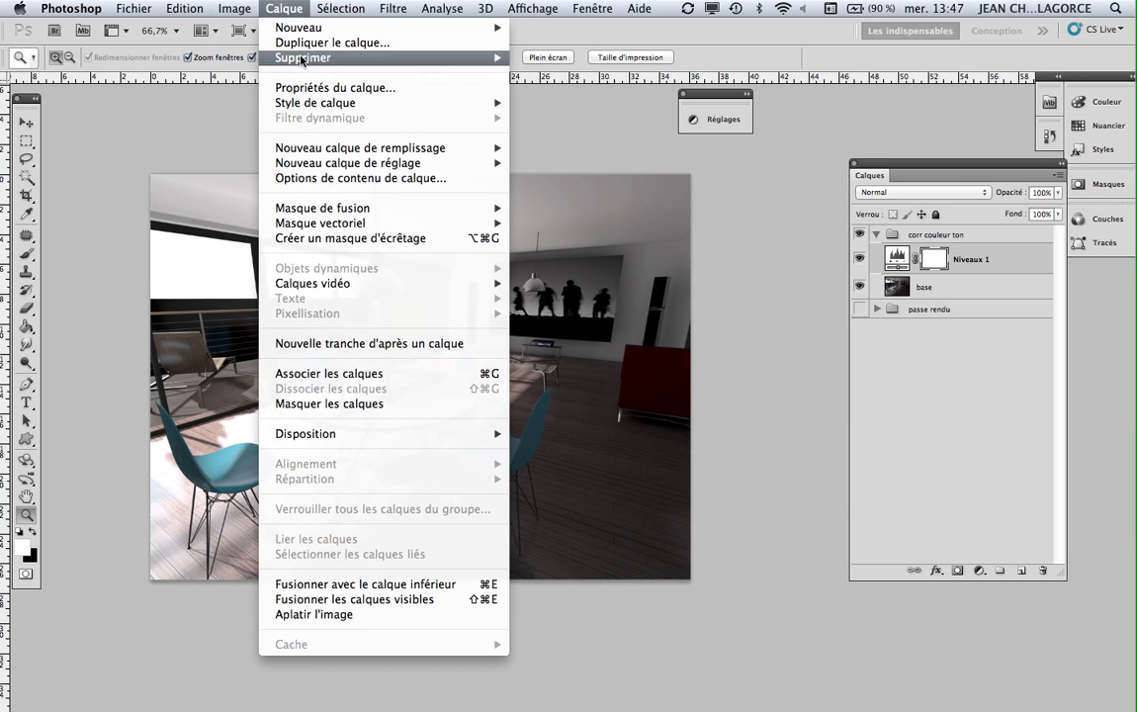
pyautogui.moveTo(348, 163)
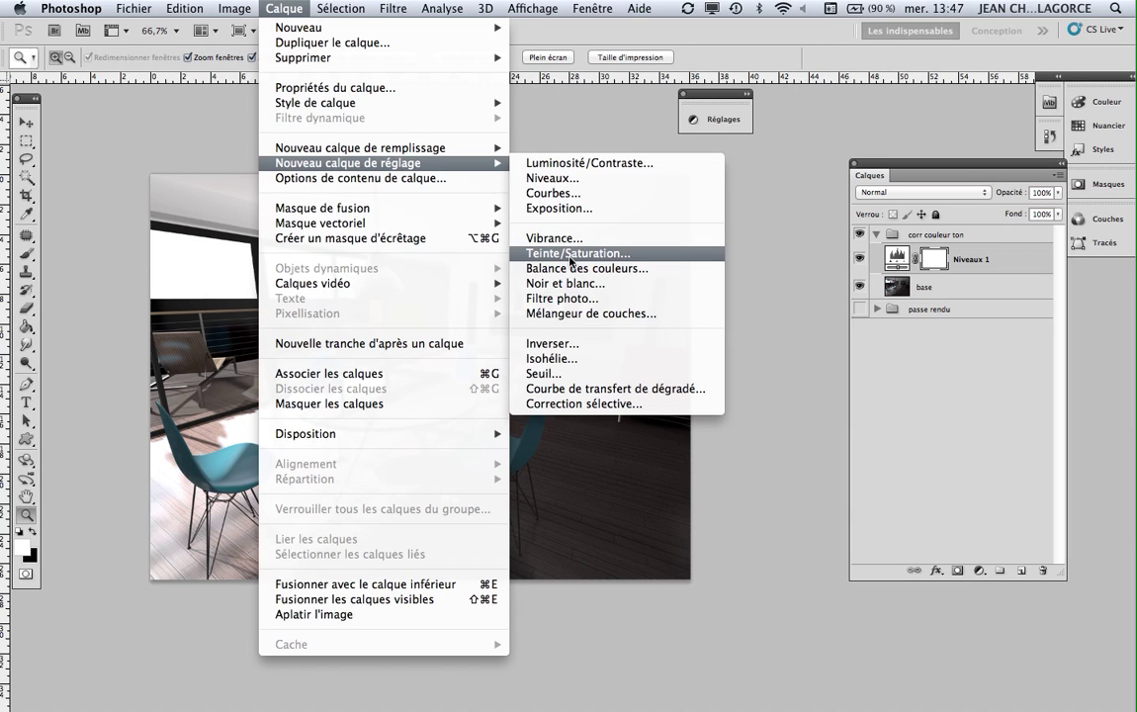
pyautogui.click(570, 256)
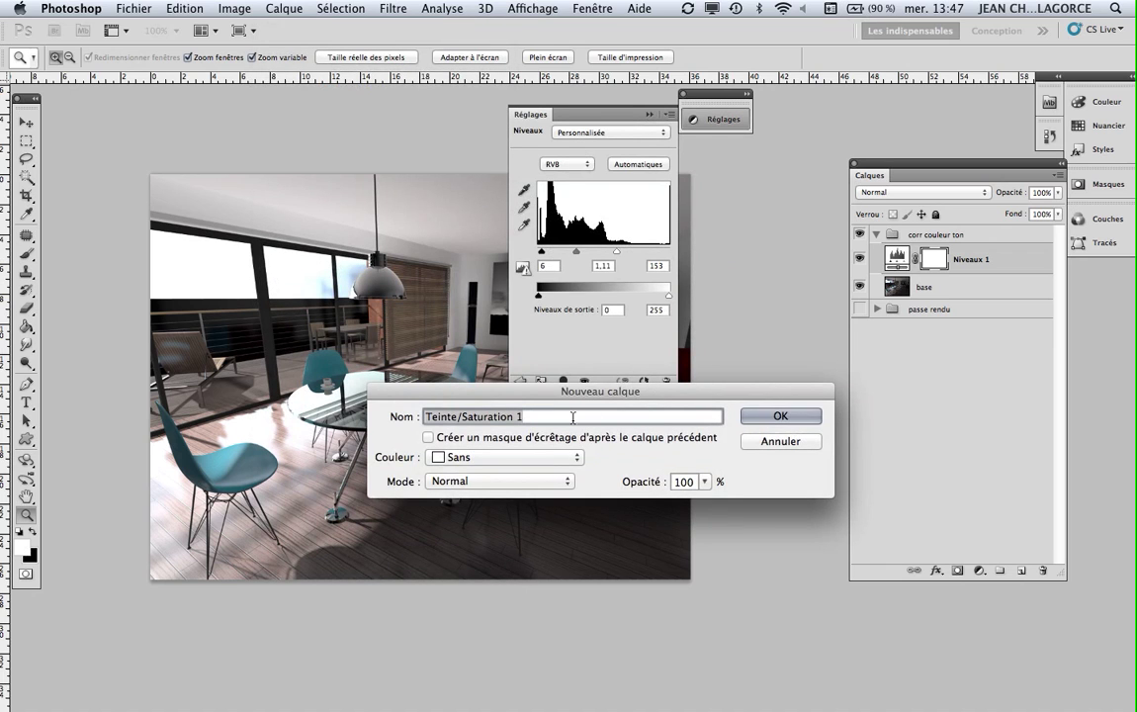
pyautogui.moveTo(539, 393); pyautogui.dragTo(455, 474)
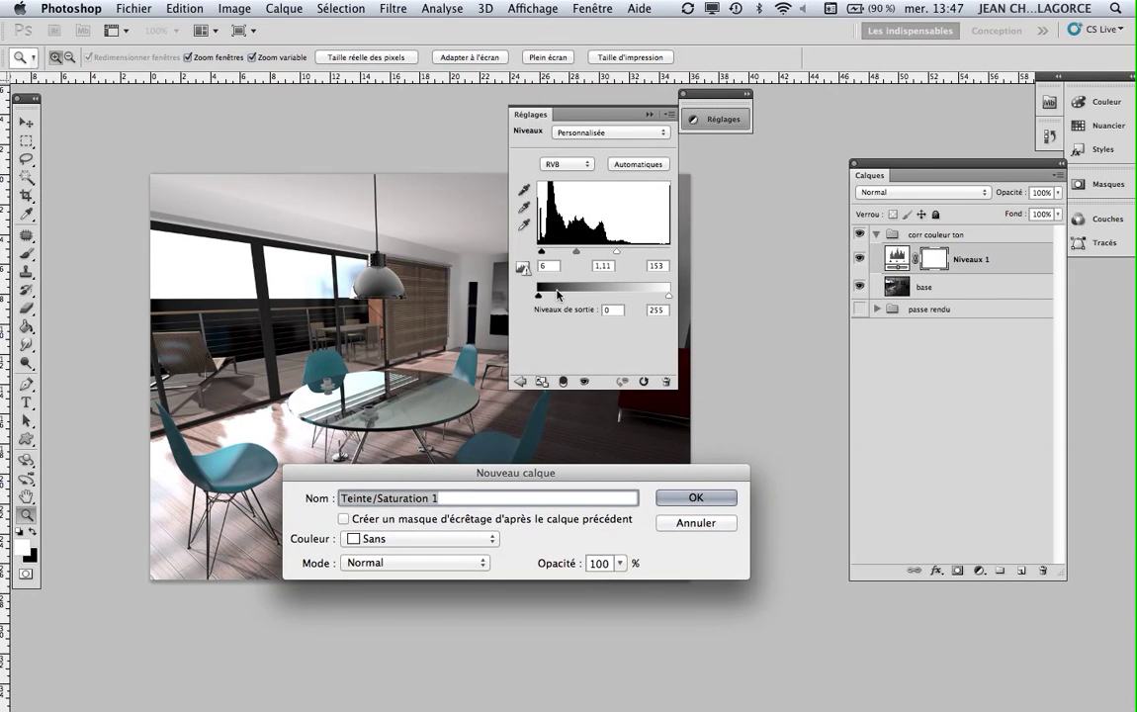
pyautogui.click(692, 500)
pyautogui.moveTo(529, 114)
pyautogui.mouseDown()
pyautogui.moveTo(662, 150)
pyautogui.moveTo(658, 124)
pyautogui.mouseUp()
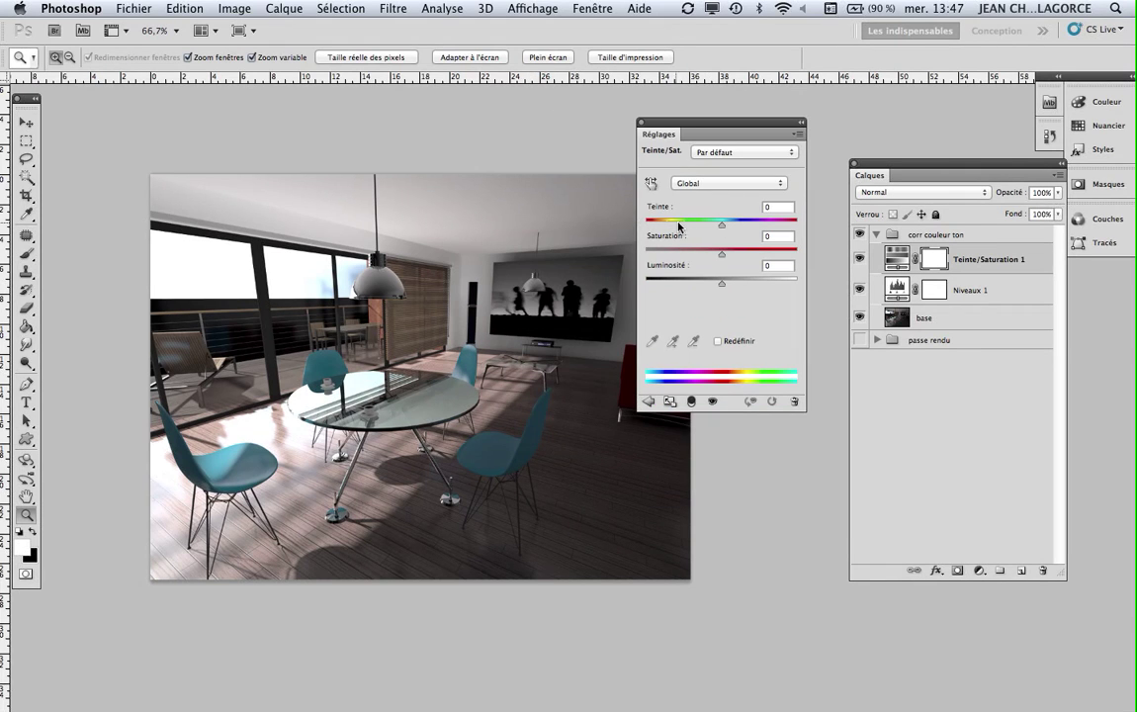
# Test the master Teinte and Saturation sliders, leaving hue at −1 and saturation at −3.
pyautogui.moveTo(721, 225)
pyautogui.mouseDown()
pyautogui.moveTo(663, 225)
pyautogui.moveTo(723, 229)
pyautogui.moveTo(681, 255)
pyautogui.moveTo(641, 253)
pyautogui.mouseUp()
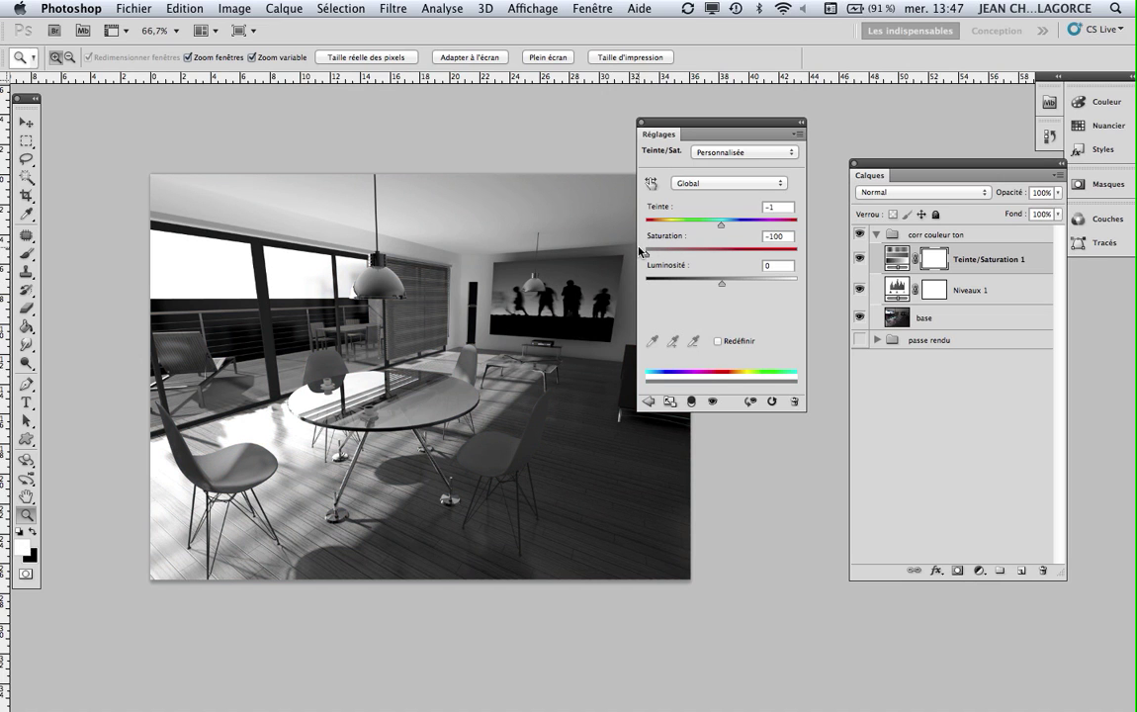
pyautogui.moveTo(641, 252)
pyautogui.mouseDown()
pyautogui.moveTo(759, 254)
pyautogui.moveTo(720, 255)
pyautogui.mouseUp()
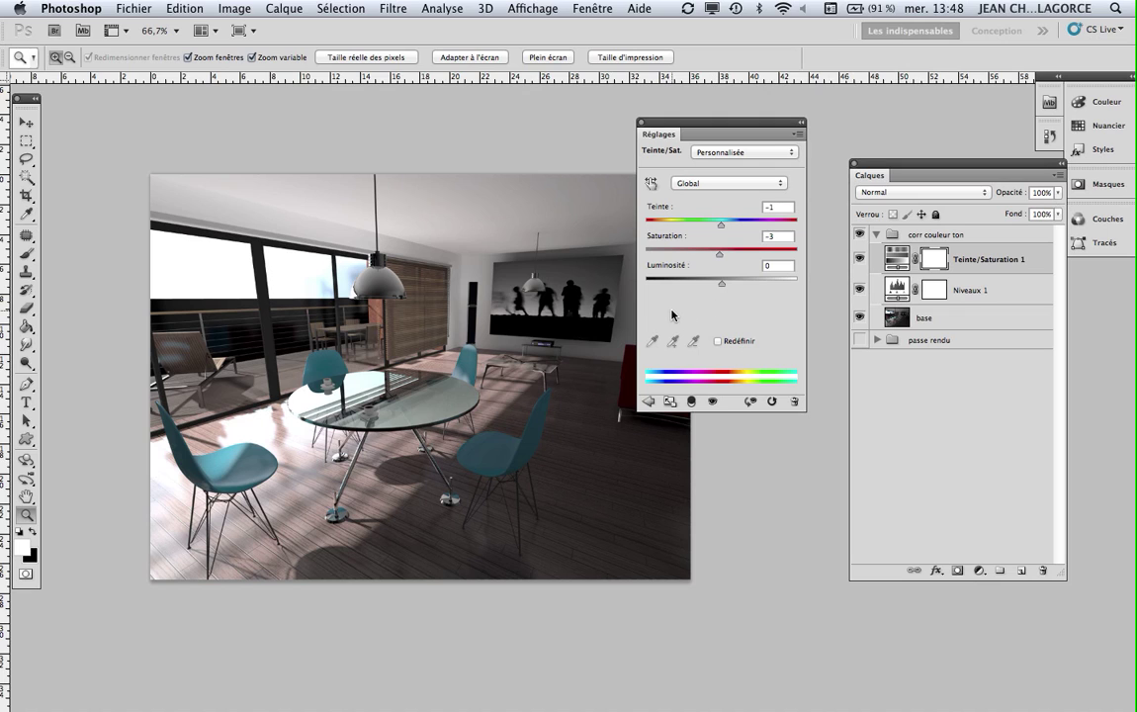
pyautogui.click(718, 341)
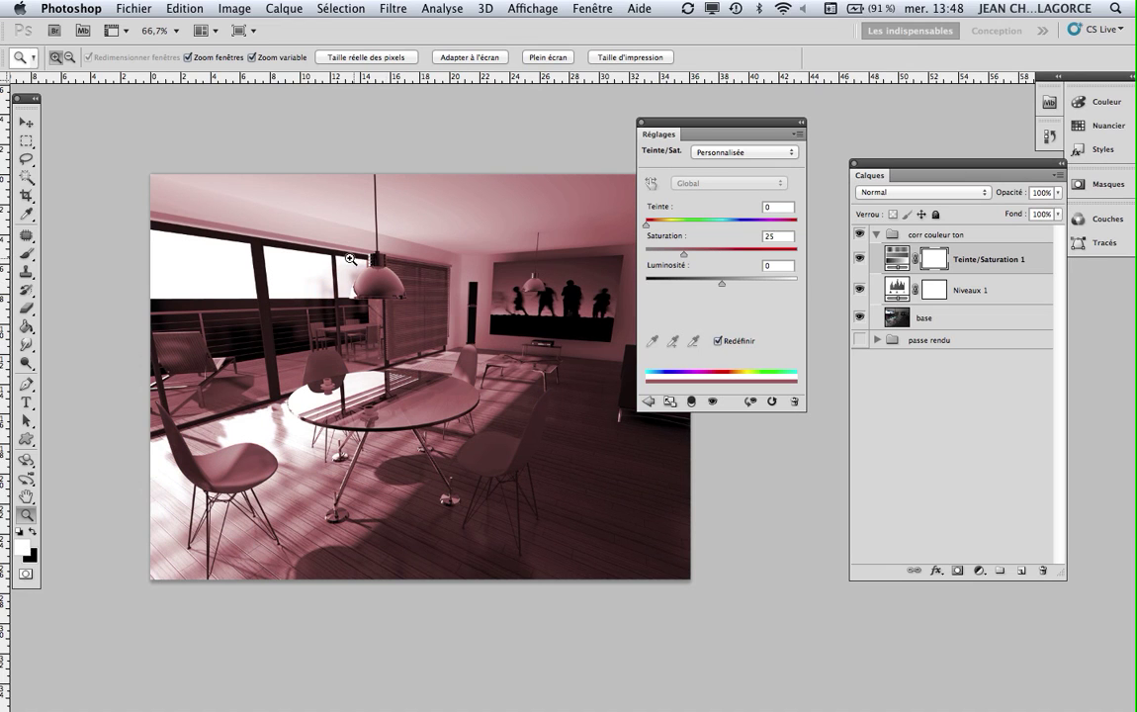
pyautogui.moveTo(646, 224); pyautogui.dragTo(671, 226)
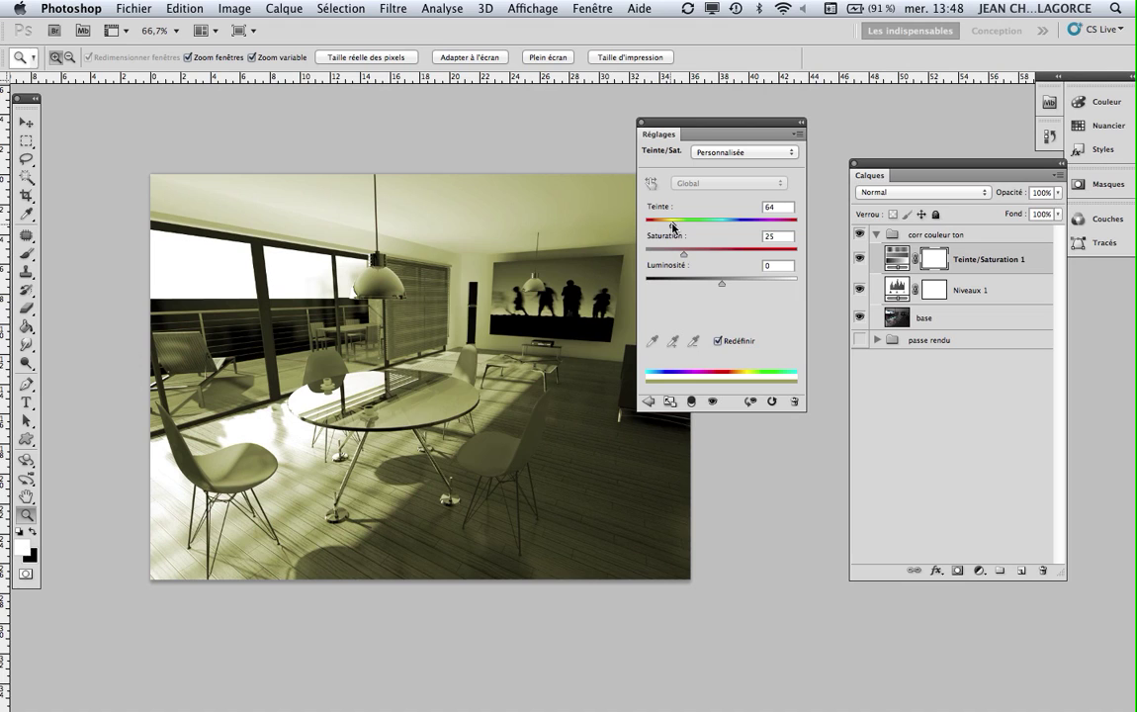
pyautogui.moveTo(671, 226); pyautogui.dragTo(668, 226)
pyautogui.moveTo(683, 255)
pyautogui.mouseDown()
pyautogui.moveTo(669, 253)
pyautogui.moveTo(697, 255)
pyautogui.moveTo(685, 254)
pyautogui.mouseUp()
pyautogui.click(719, 341)
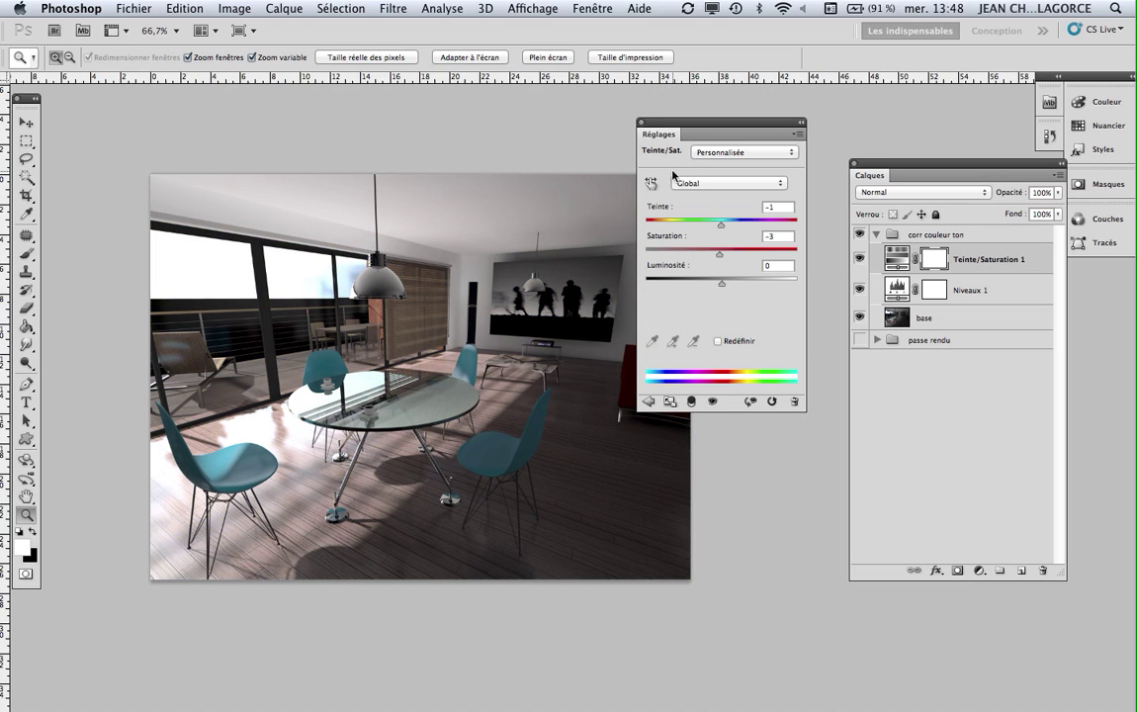
# Restrict the Teinte/Saturation 1 adjustment to the Bleus colour range.
pyautogui.moveTo(648, 128); pyautogui.dragTo(702, 238)
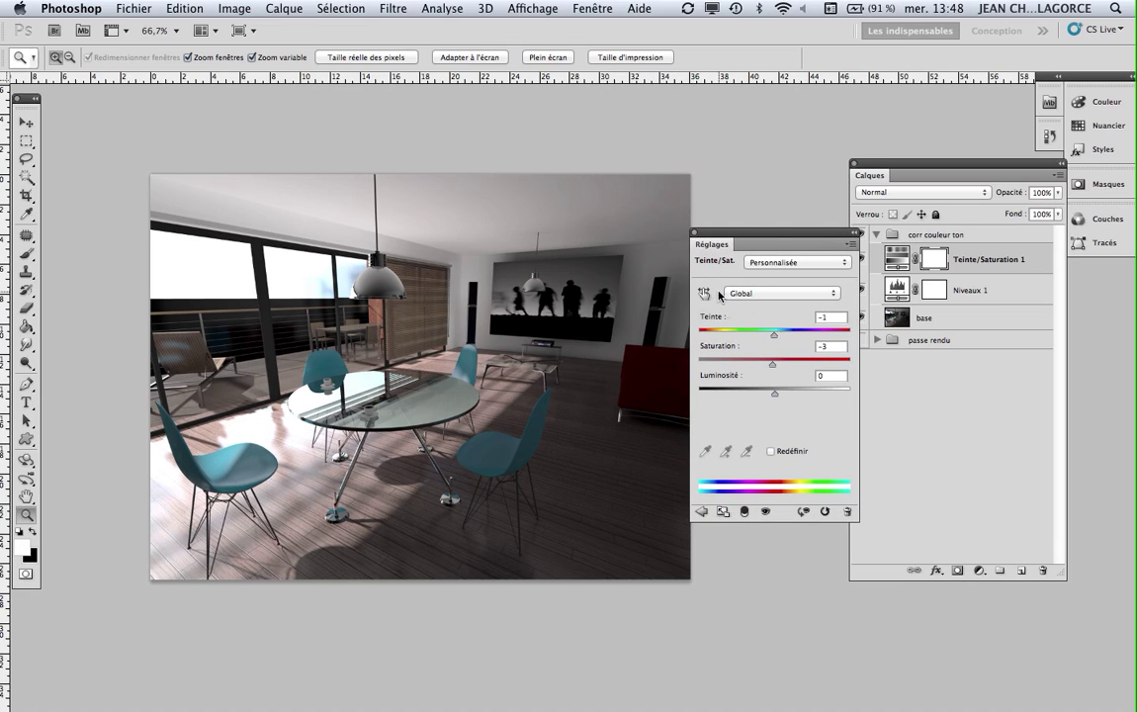
pyautogui.click(830, 294)
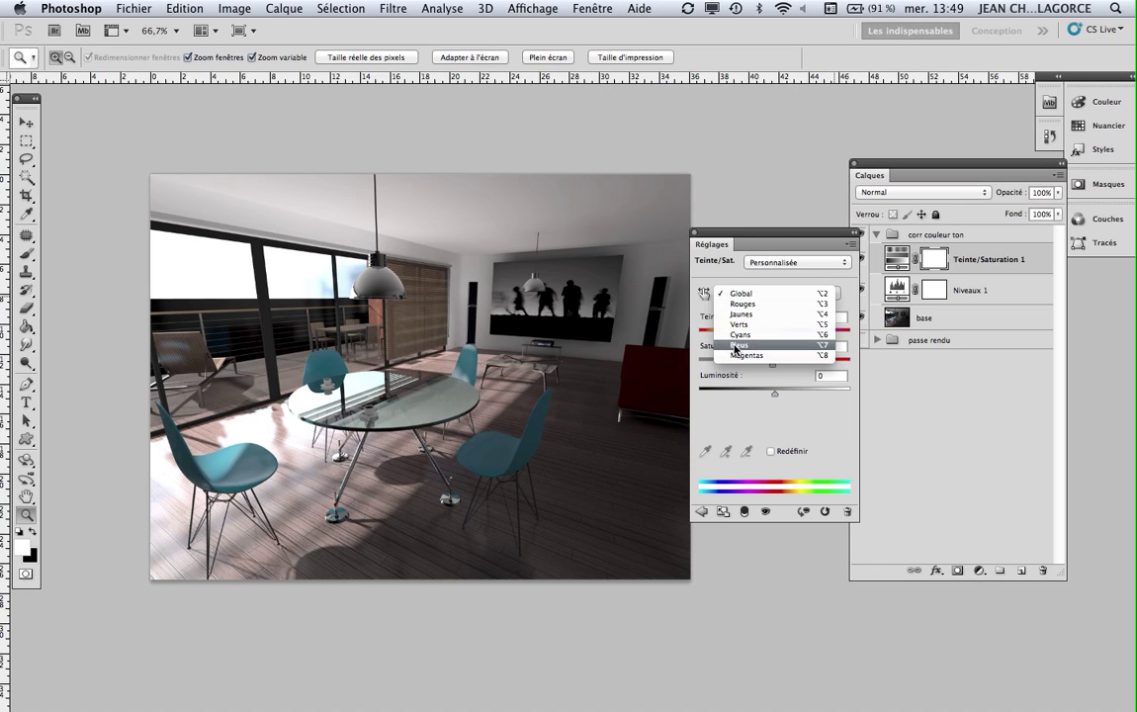
pyautogui.click(738, 345)
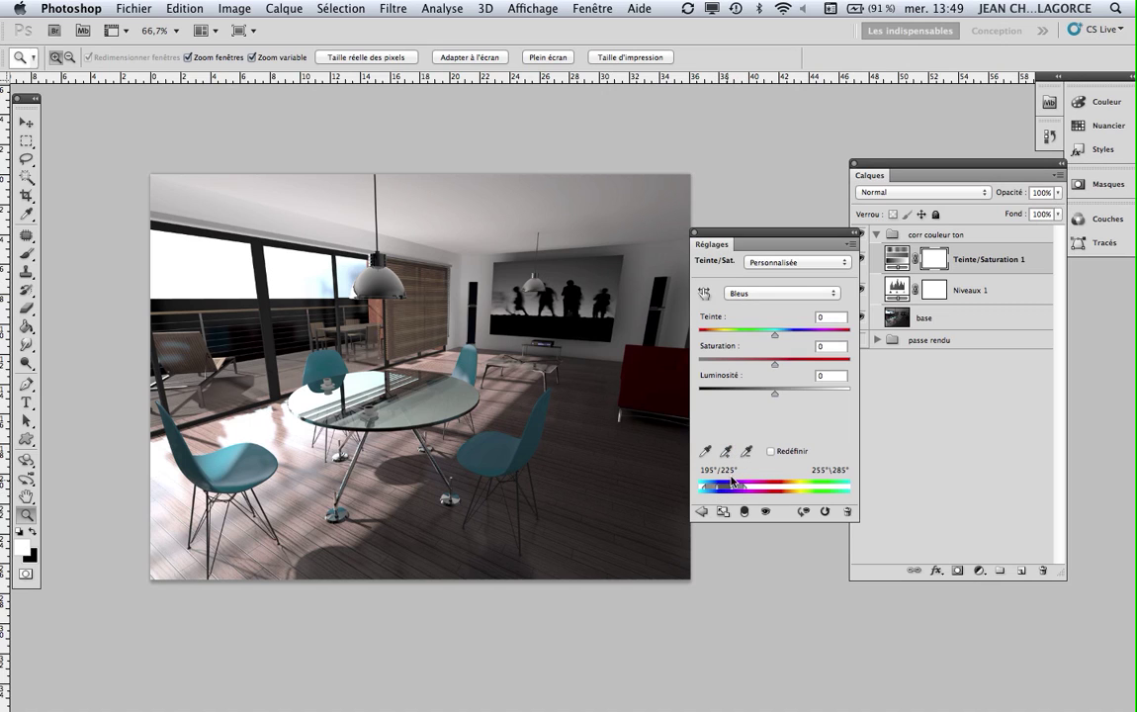
# Test Bleus hue shifts, settle at −5, and arm the add-to-sample eyedropper.
pyautogui.moveTo(774, 338)
pyautogui.mouseDown()
pyautogui.moveTo(821, 339)
pyautogui.moveTo(761, 337)
pyautogui.moveTo(817, 339)
pyautogui.mouseUp()
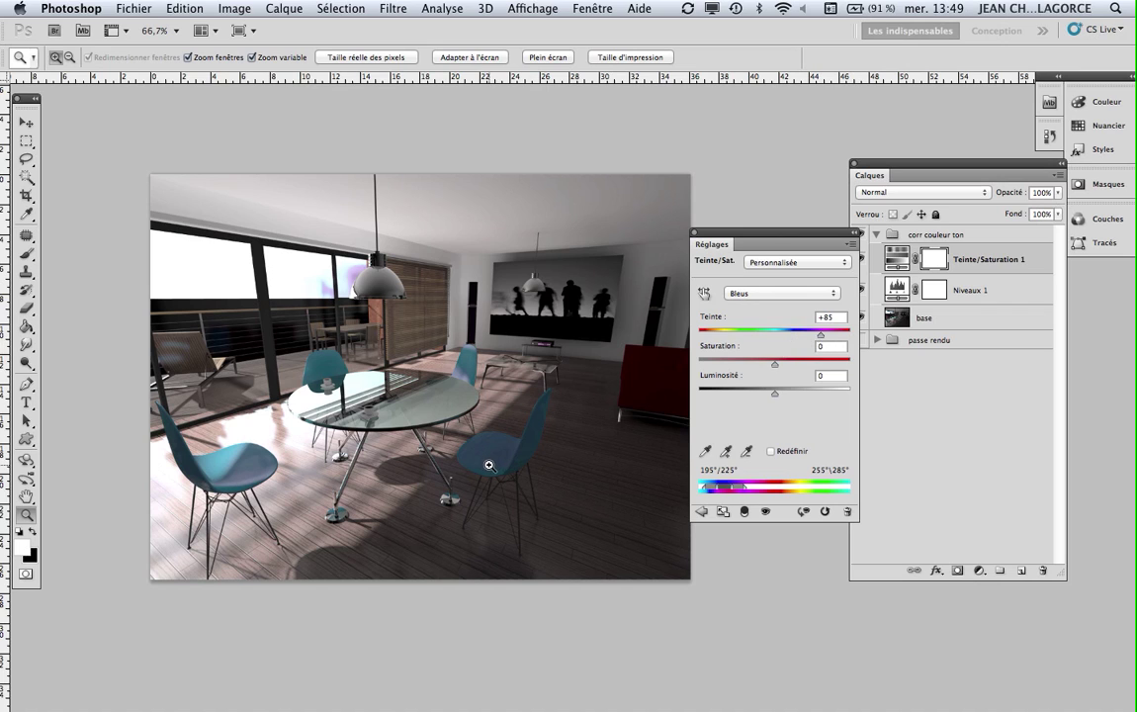
pyautogui.moveTo(820, 336); pyautogui.dragTo(720, 336)
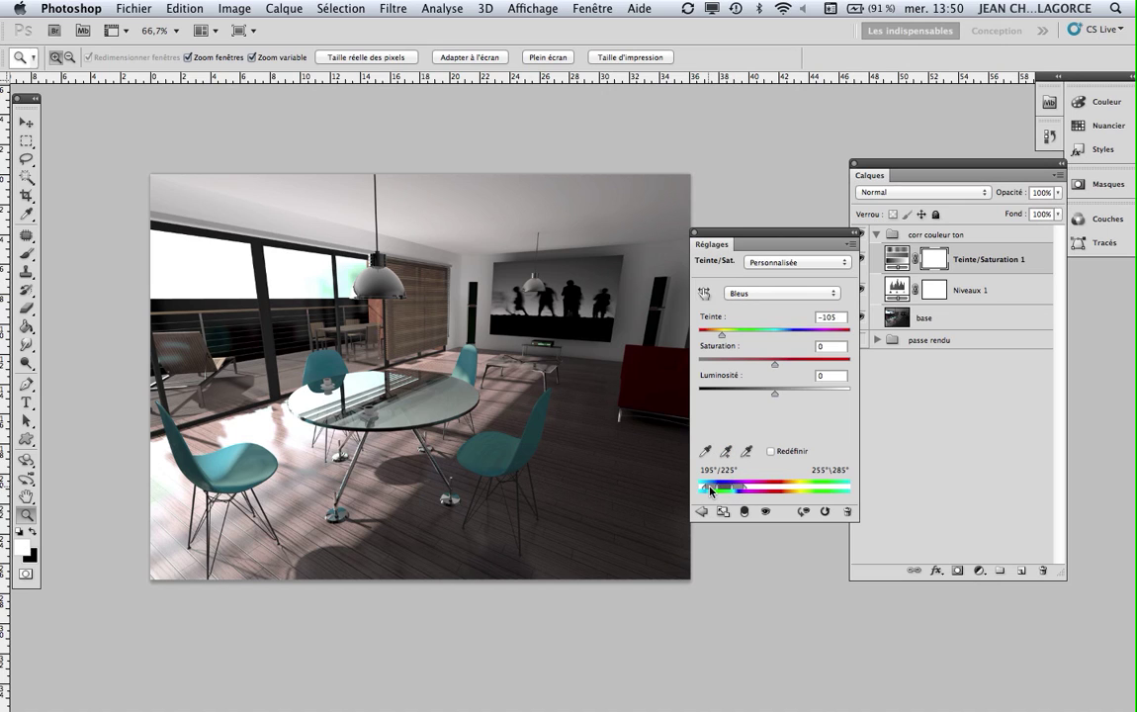
pyautogui.moveTo(721, 336); pyautogui.dragTo(772, 338)
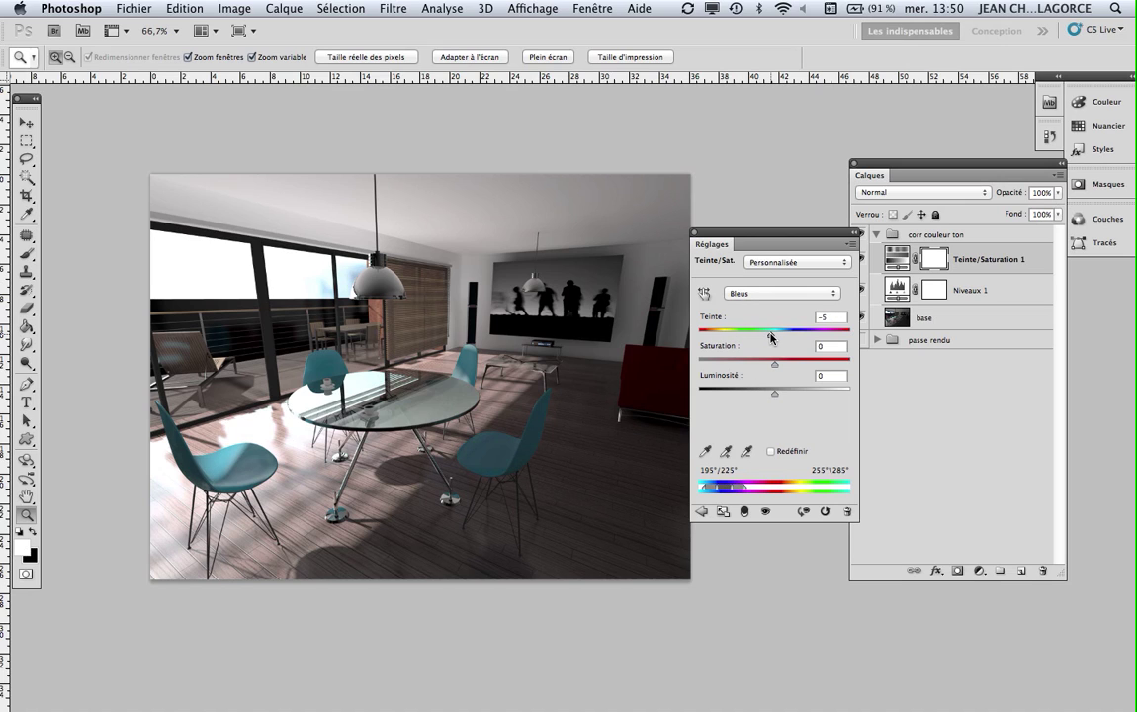
pyautogui.click(705, 452)
pyautogui.click(727, 452)
# Sample four chair tones to extend the Bleus range to 163°/193°.
pyautogui.click(727, 454)
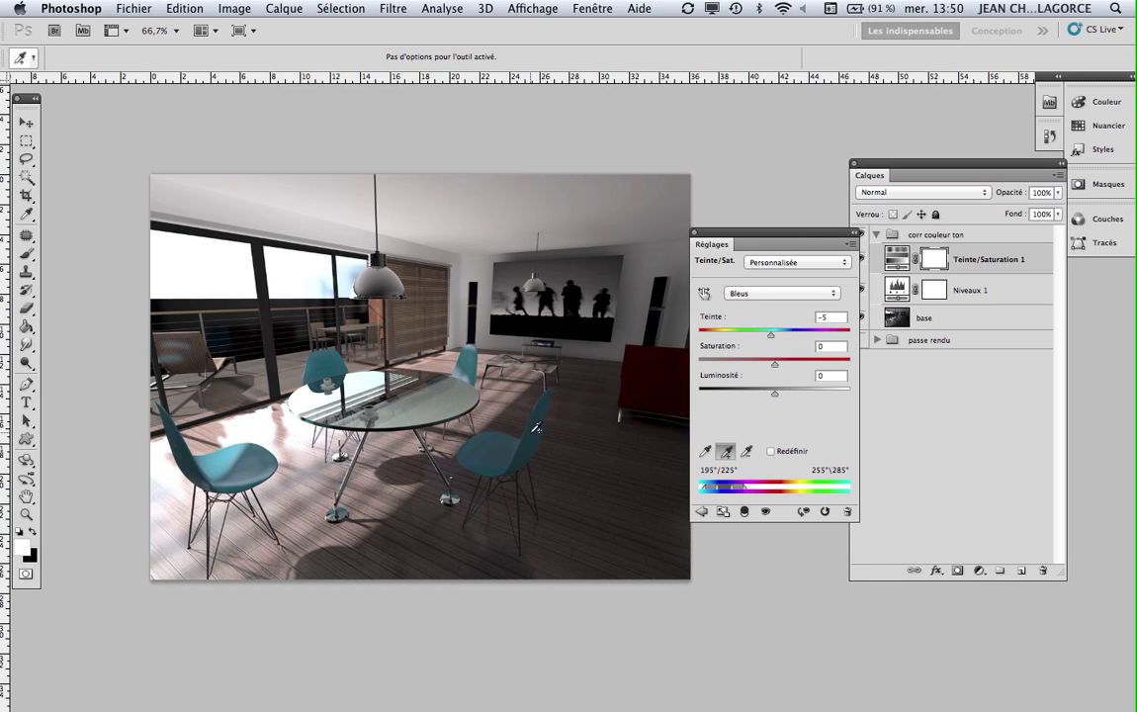
pyautogui.click(539, 426)
pyautogui.click(239, 461)
pyautogui.click(318, 373)
pyautogui.click(332, 356)
# Set the Bleus hue to −113 and saturation to +29, recolouring the teal chairs bright green.
pyautogui.moveTo(771, 334)
pyautogui.mouseDown()
pyautogui.moveTo(724, 334)
pyautogui.moveTo(786, 335)
pyautogui.moveTo(762, 336)
pyautogui.mouseUp()
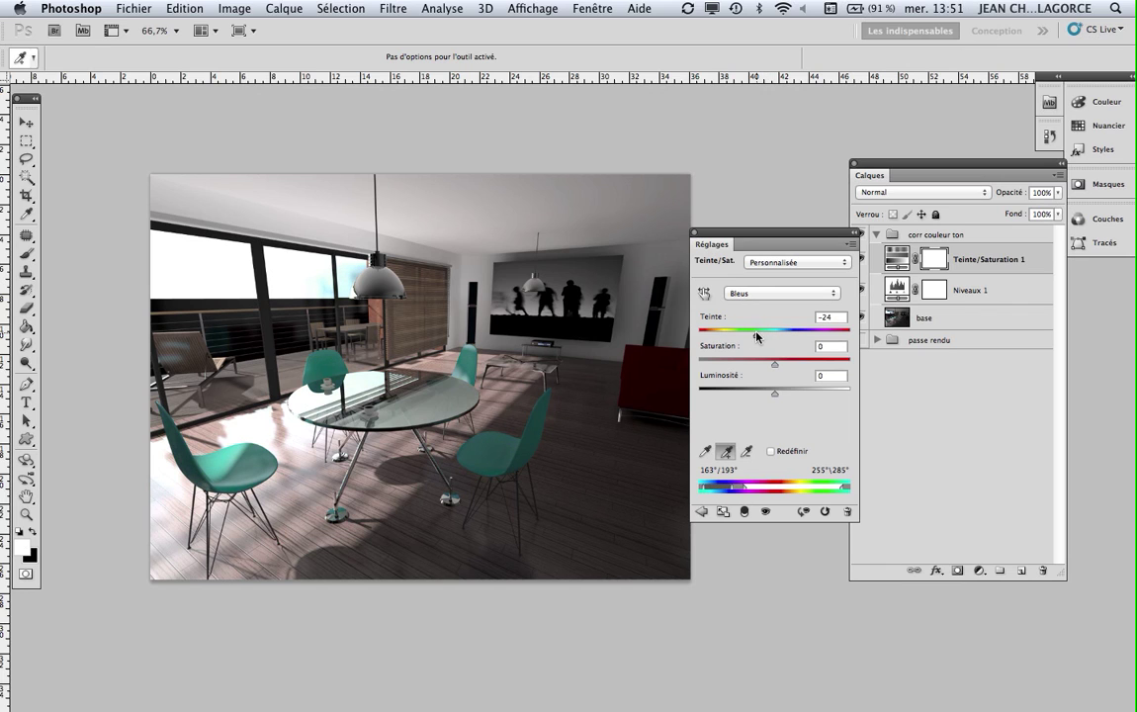
pyautogui.moveTo(764, 337)
pyautogui.mouseDown()
pyautogui.moveTo(797, 338)
pyautogui.moveTo(771, 337)
pyautogui.mouseUp()
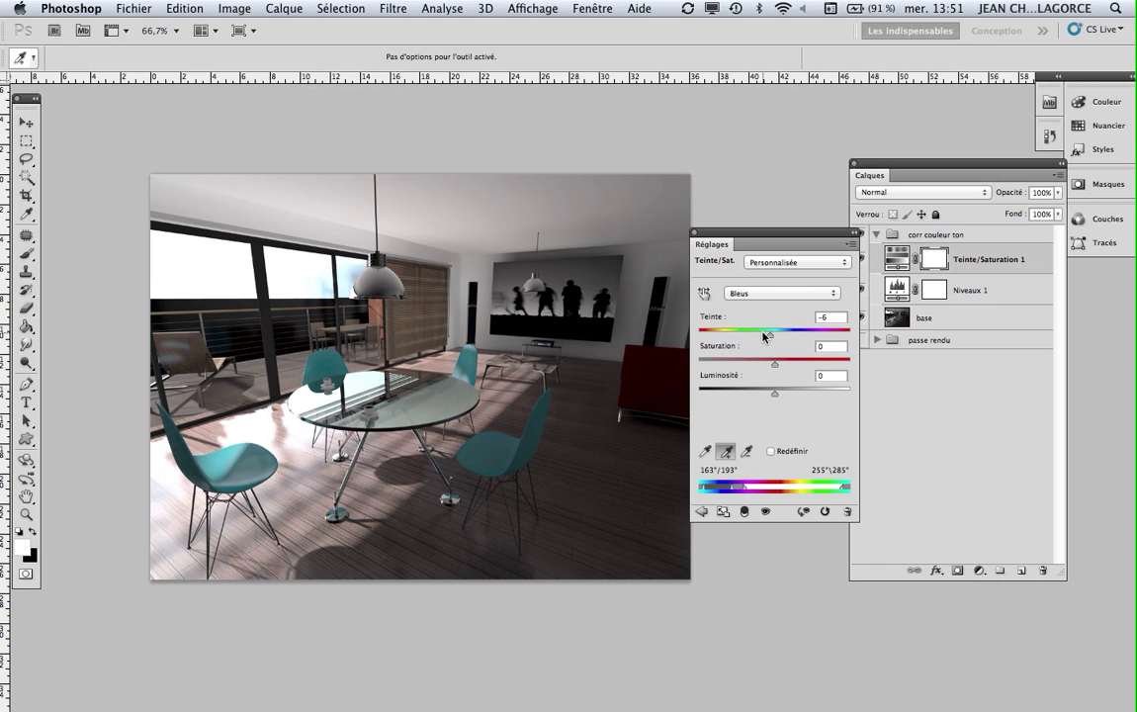
pyautogui.moveTo(770, 338)
pyautogui.mouseDown()
pyautogui.moveTo(753, 336)
pyautogui.moveTo(791, 337)
pyautogui.mouseUp()
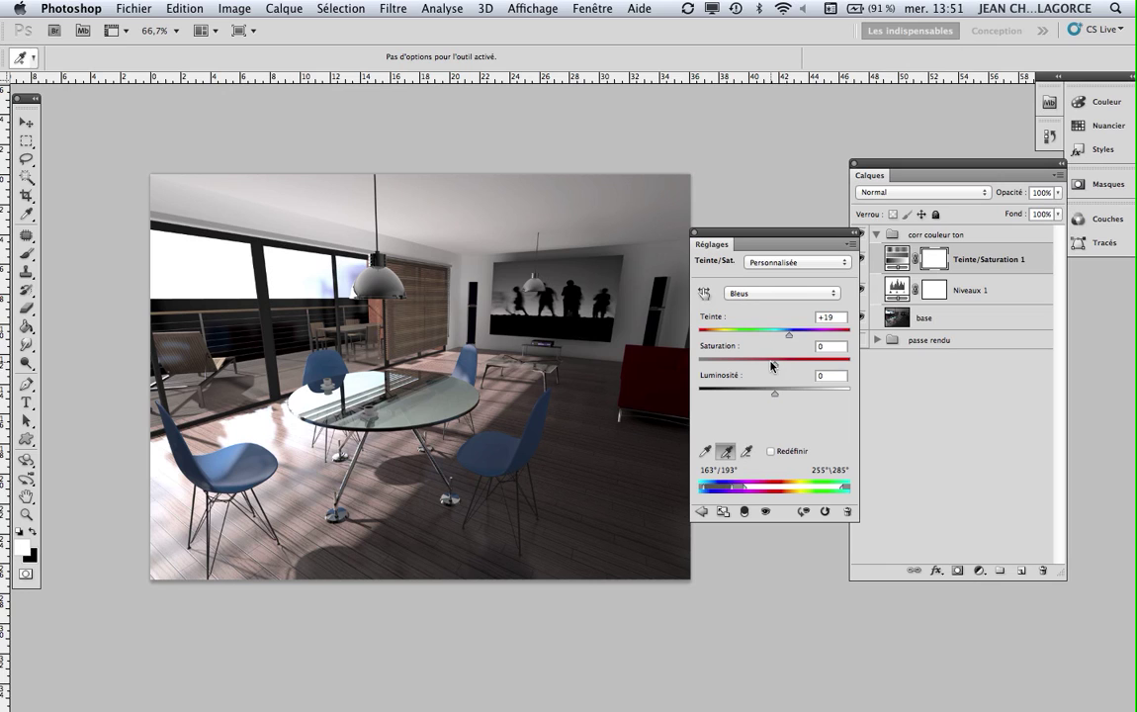
pyautogui.moveTo(787, 340); pyautogui.dragTo(729, 337)
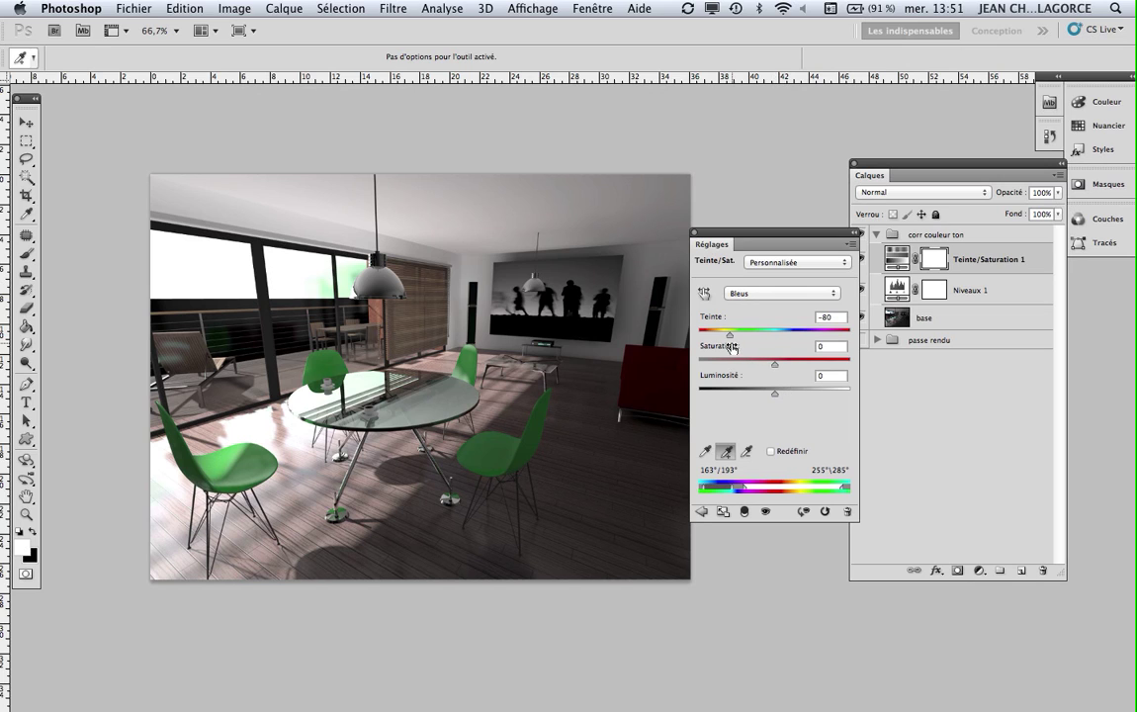
pyautogui.moveTo(732, 337); pyautogui.dragTo(719, 337)
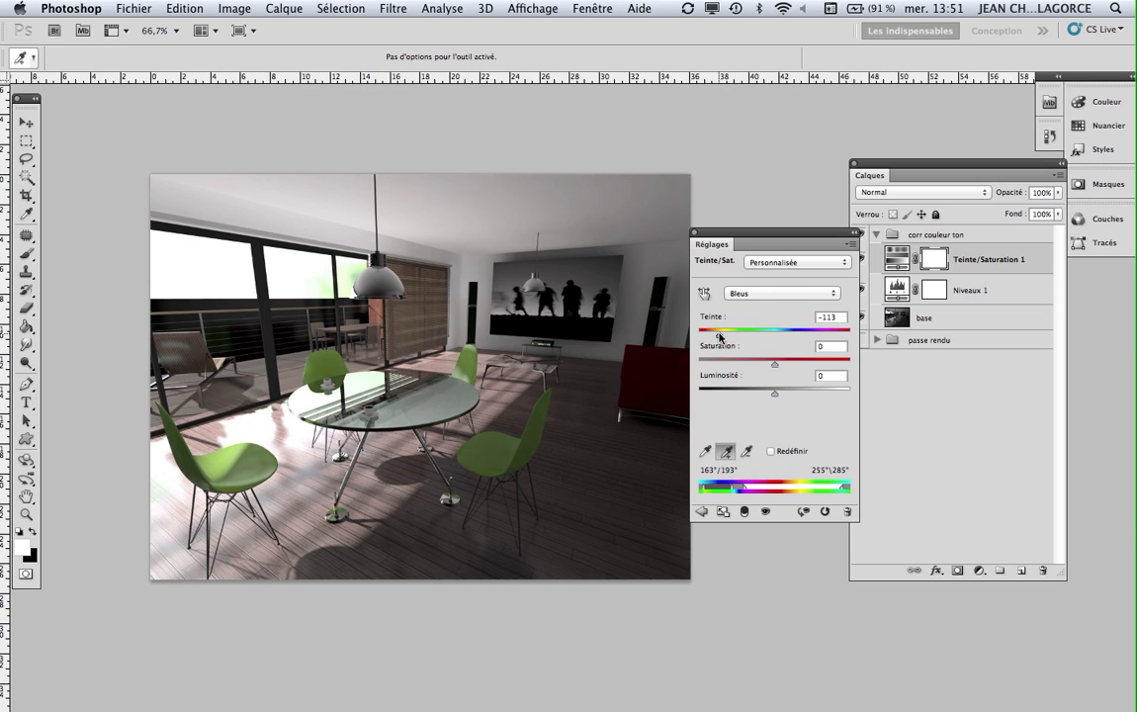
pyautogui.moveTo(774, 363); pyautogui.dragTo(808, 365)
pyautogui.moveTo(807, 365); pyautogui.dragTo(812, 364)
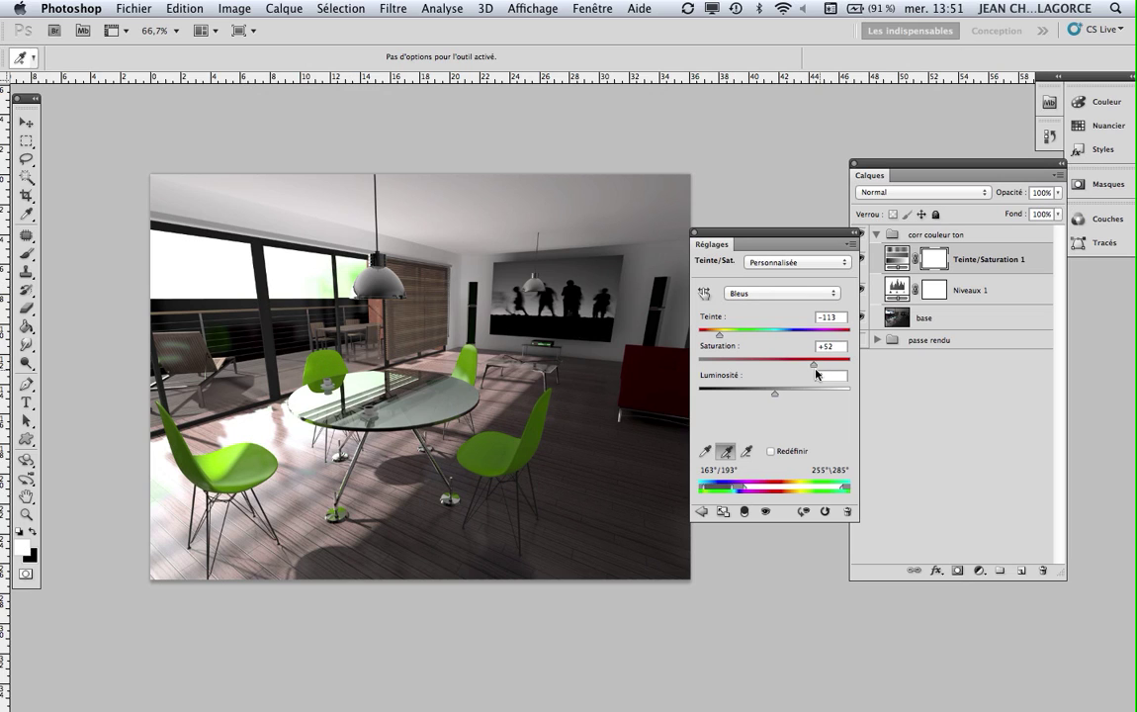
pyautogui.moveTo(815, 364); pyautogui.dragTo(795, 364)
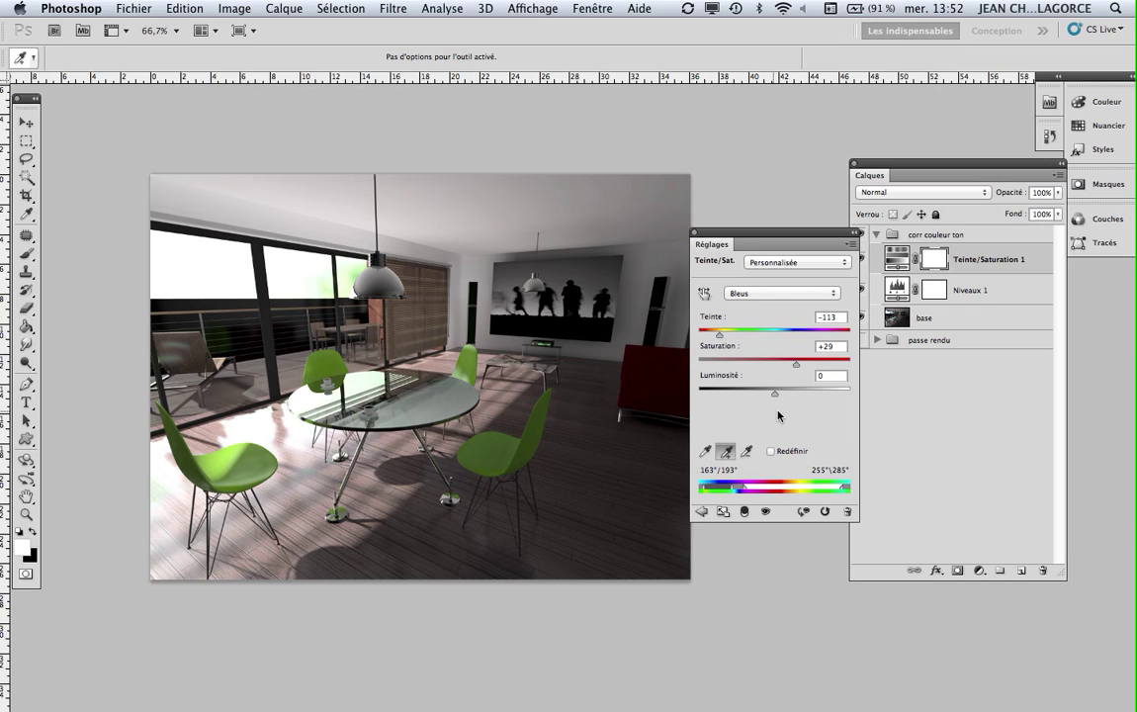
# Collapse the Hue/Saturation properties and select the Teinte/Saturation 1 layer mask.
pyautogui.click(855, 237)
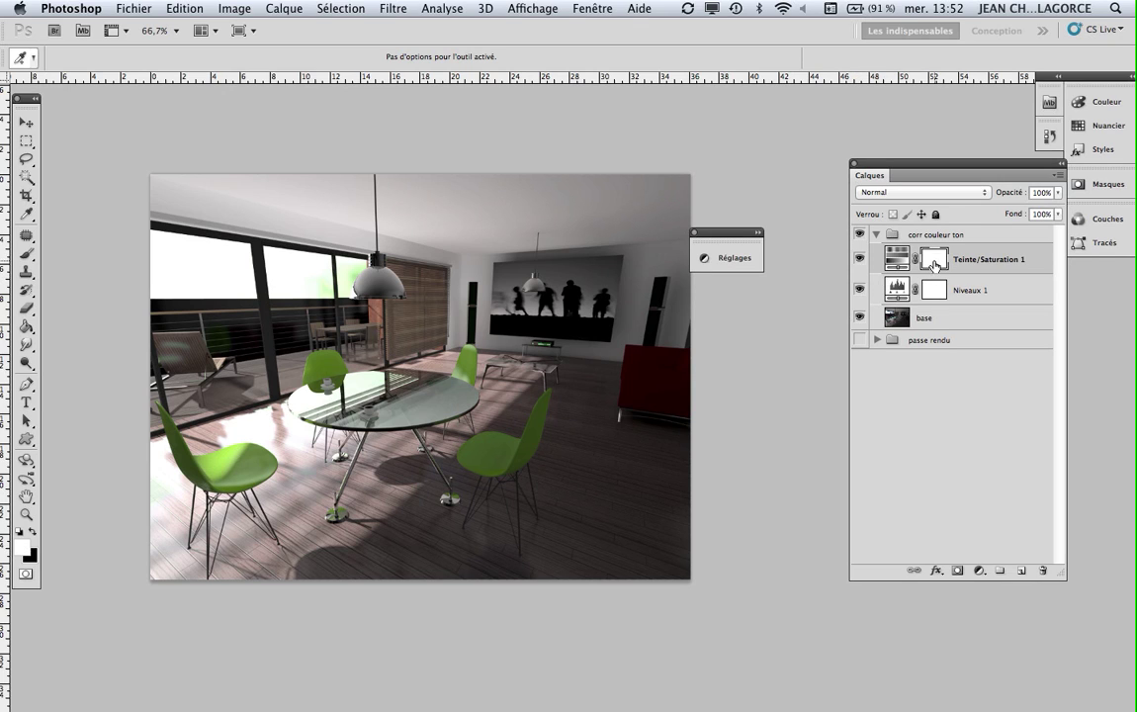
pyautogui.click(939, 440)
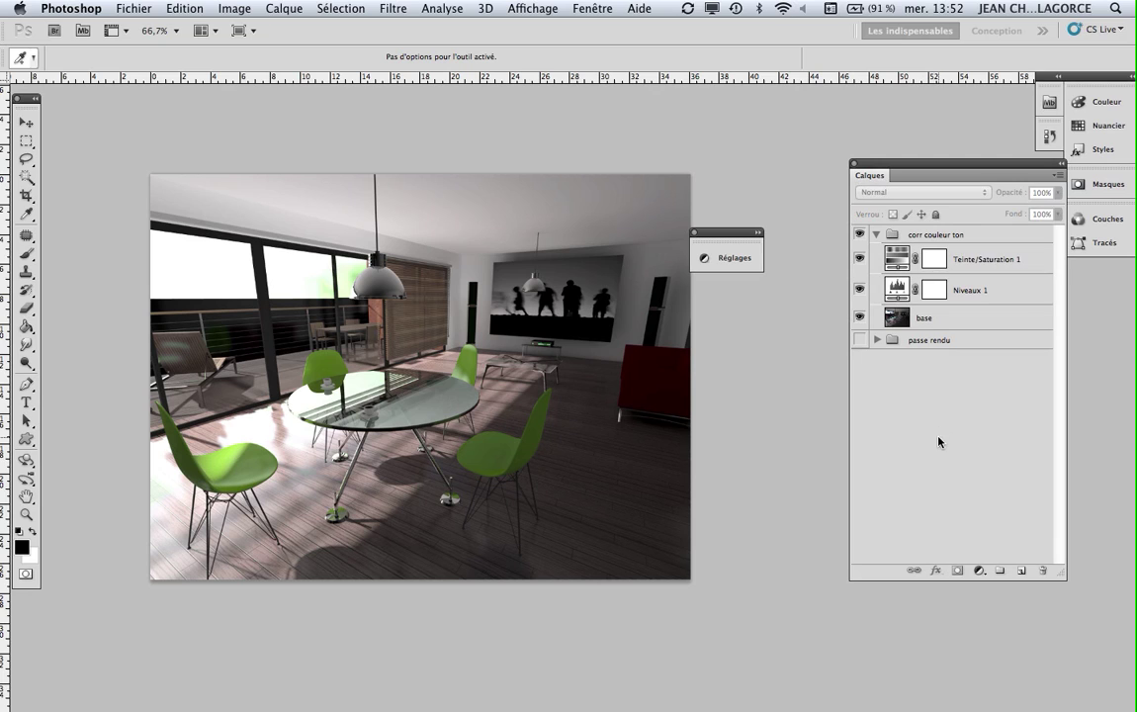
pyautogui.click(933, 261)
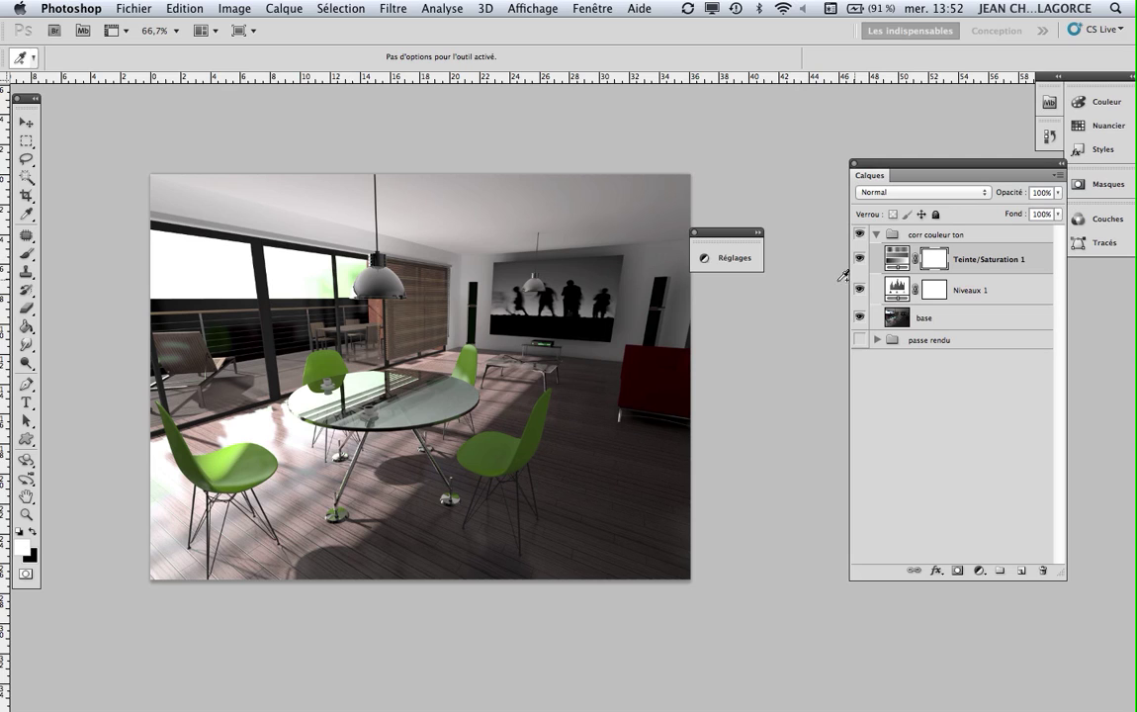
# Set up a soft round Brush at 79 px with 0% hardness.
pyautogui.click(25, 258)
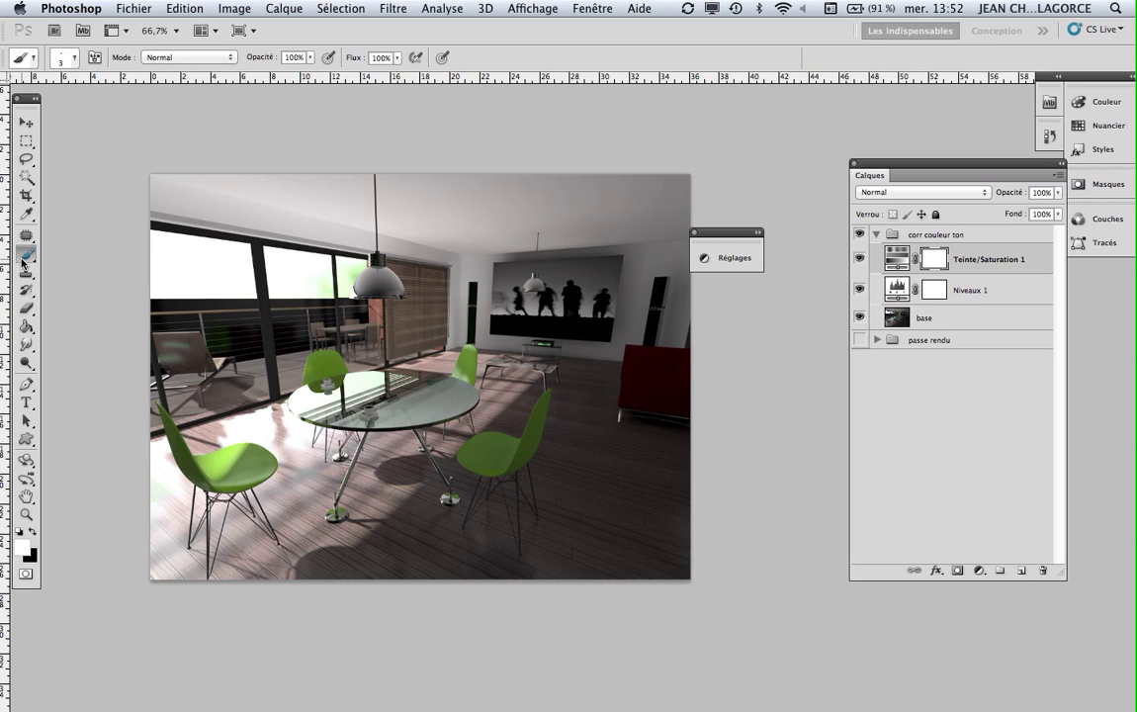
pyautogui.click(79, 62)
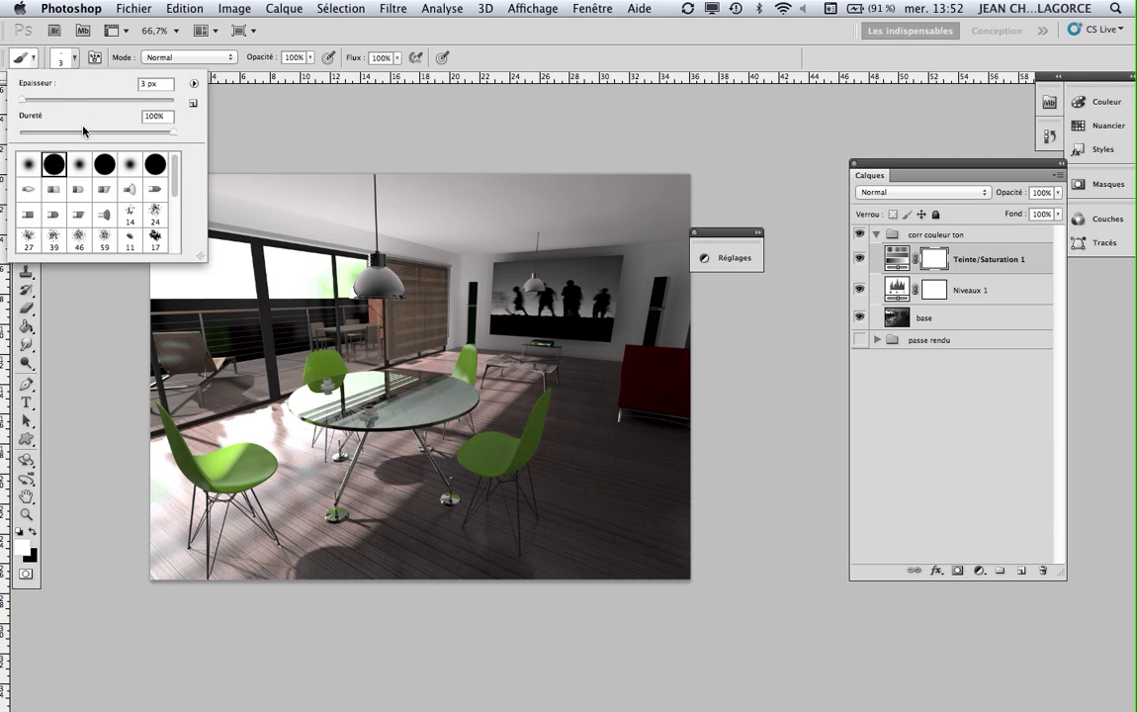
pyautogui.click(81, 165)
pyautogui.moveTo(22, 101); pyautogui.dragTo(60, 101)
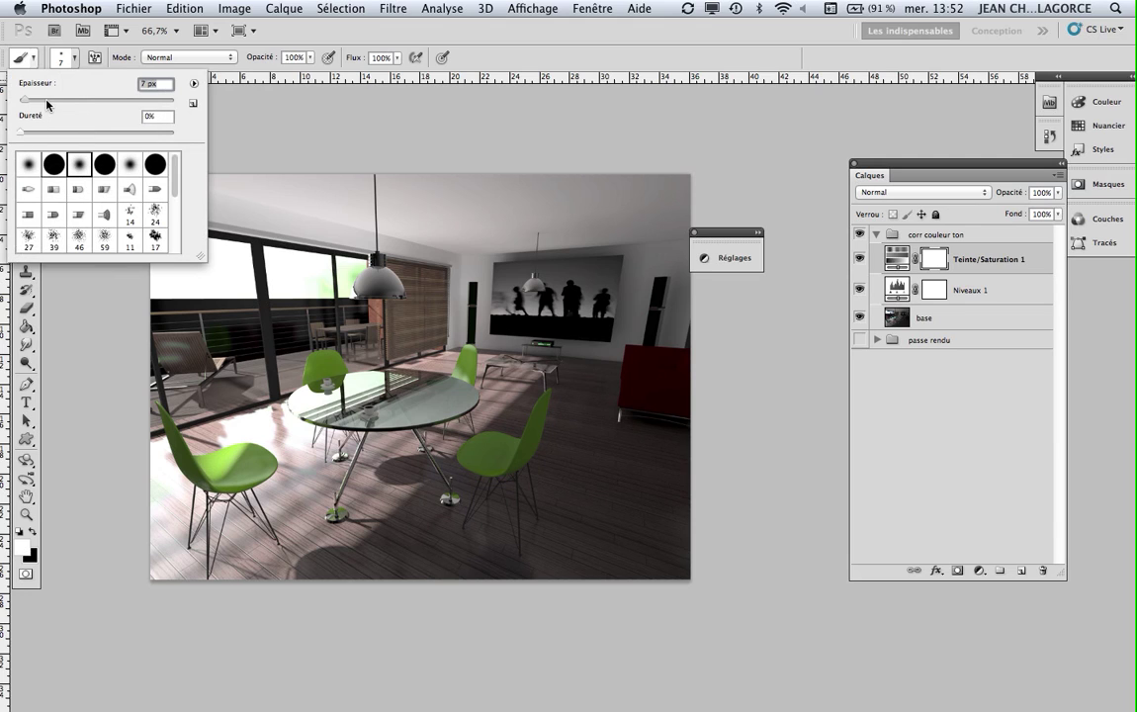
pyautogui.click(353, 284)
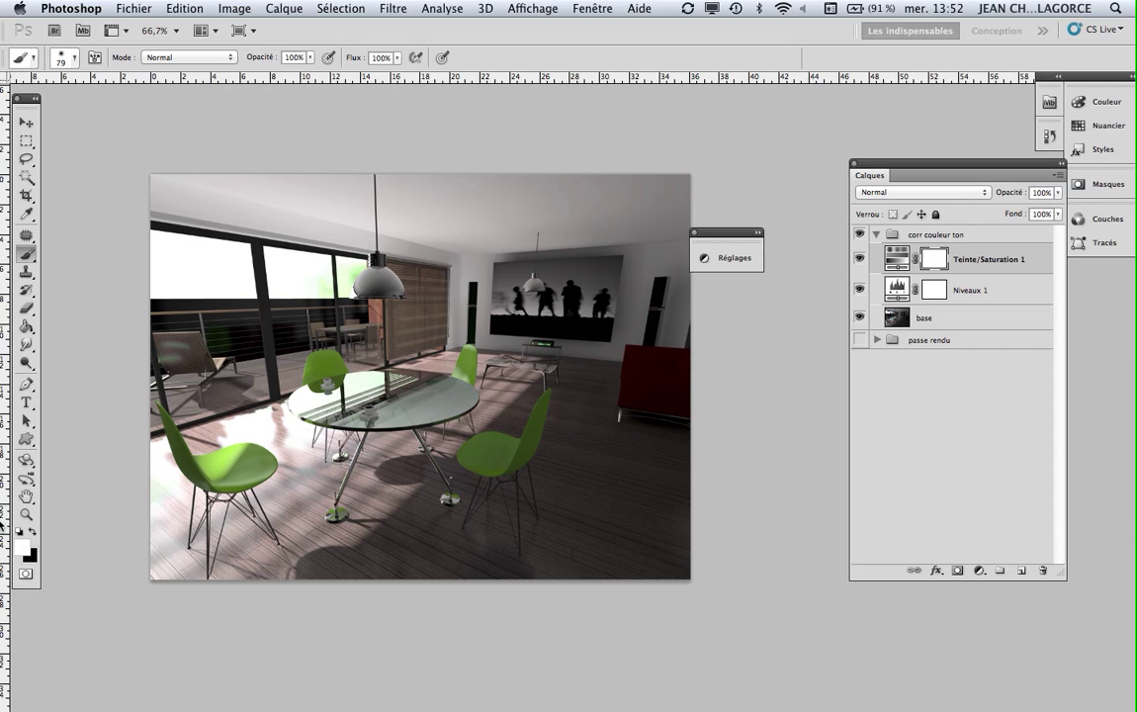
# Paint black into the Teinte/Saturation 1 mask over the window near the lamp.
pyautogui.press('x')
pyautogui.click(311, 270)
pyautogui.moveTo(311, 270); pyautogui.dragTo(341, 280)
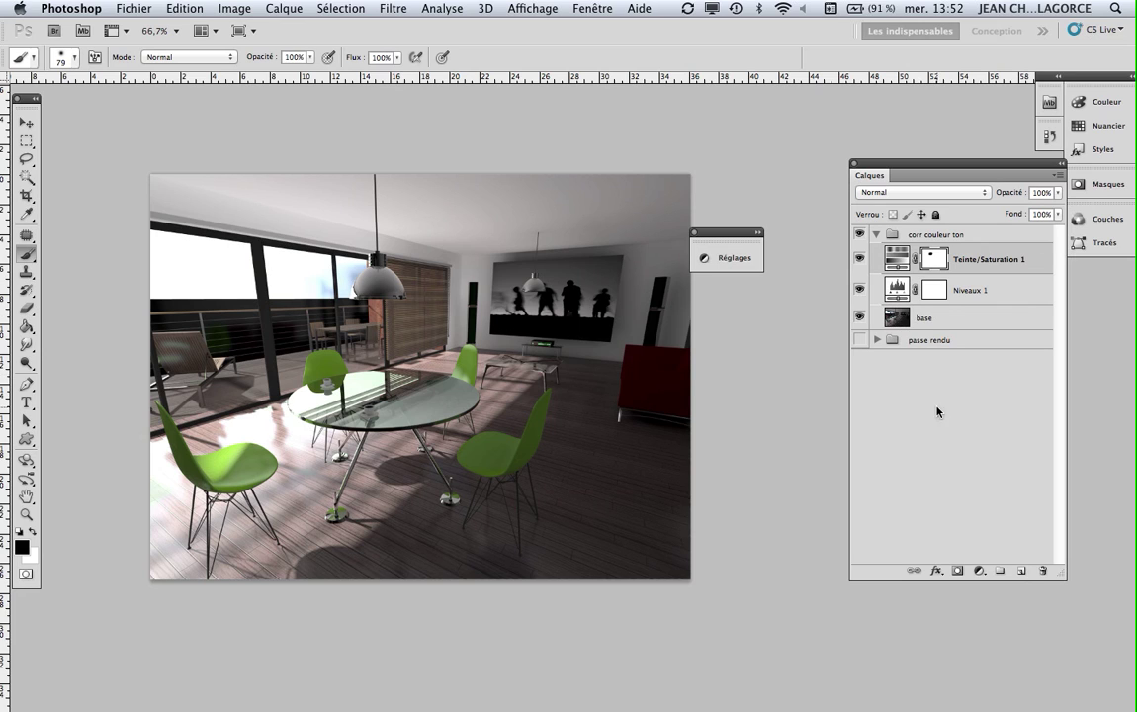
# Hide and reshow Teinte/Saturation 1 to compare the chairs, then fold the corr couleur ton group.
pyautogui.click(926, 447)
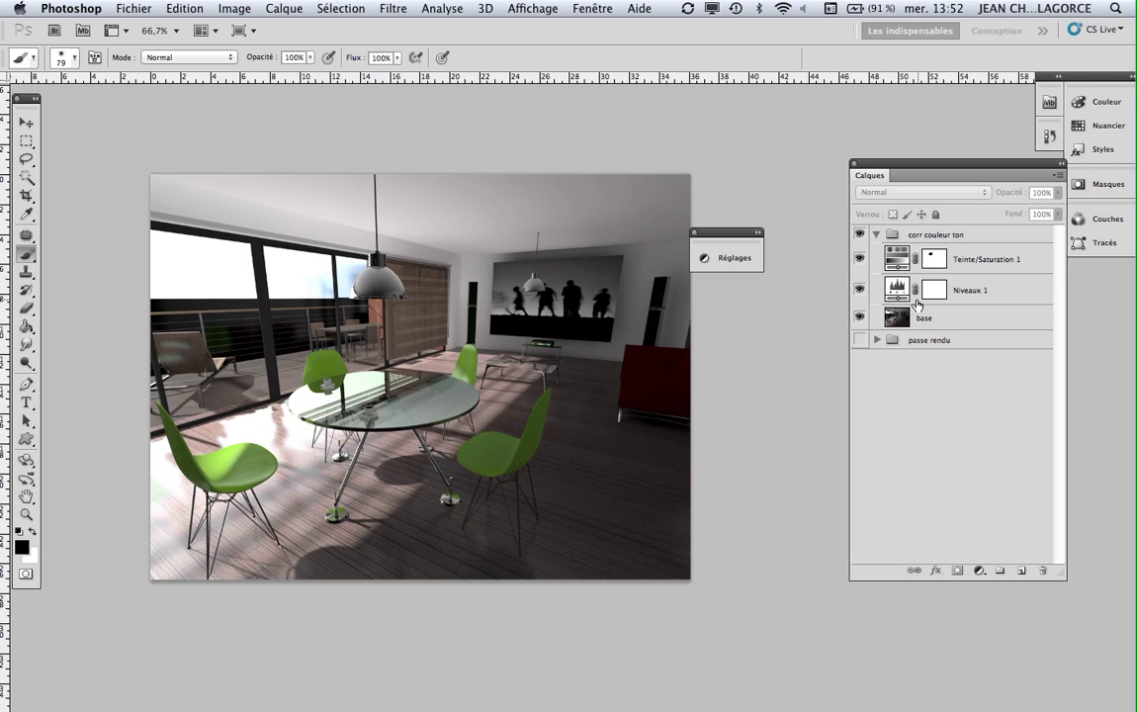
pyautogui.click(860, 260)
pyautogui.click(860, 260)
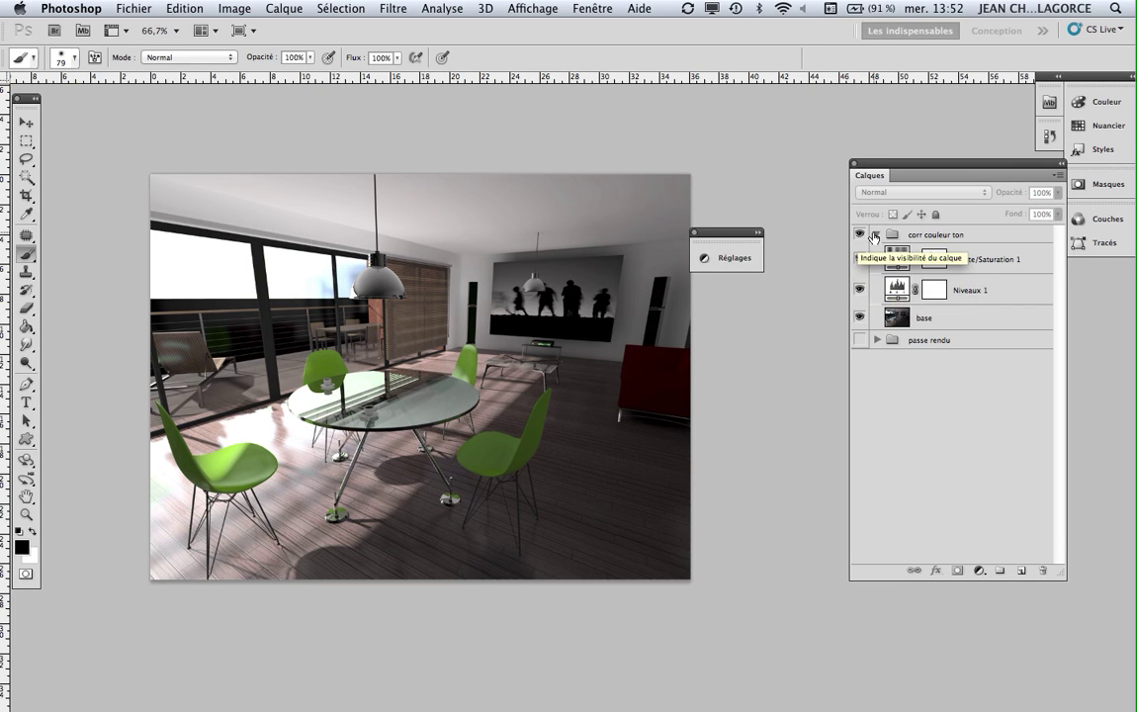
pyautogui.click(876, 234)
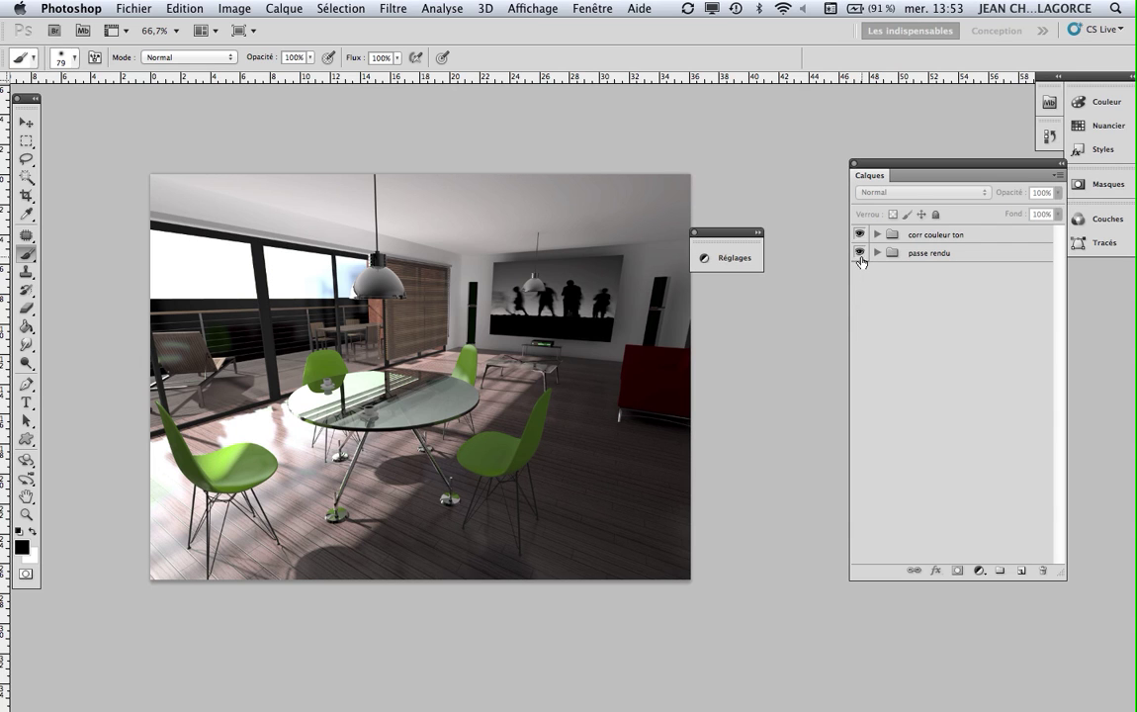
# Toggle the corr couleur ton group's visibility repeatedly to compare, leaving it visible and folded.
pyautogui.click(859, 235)
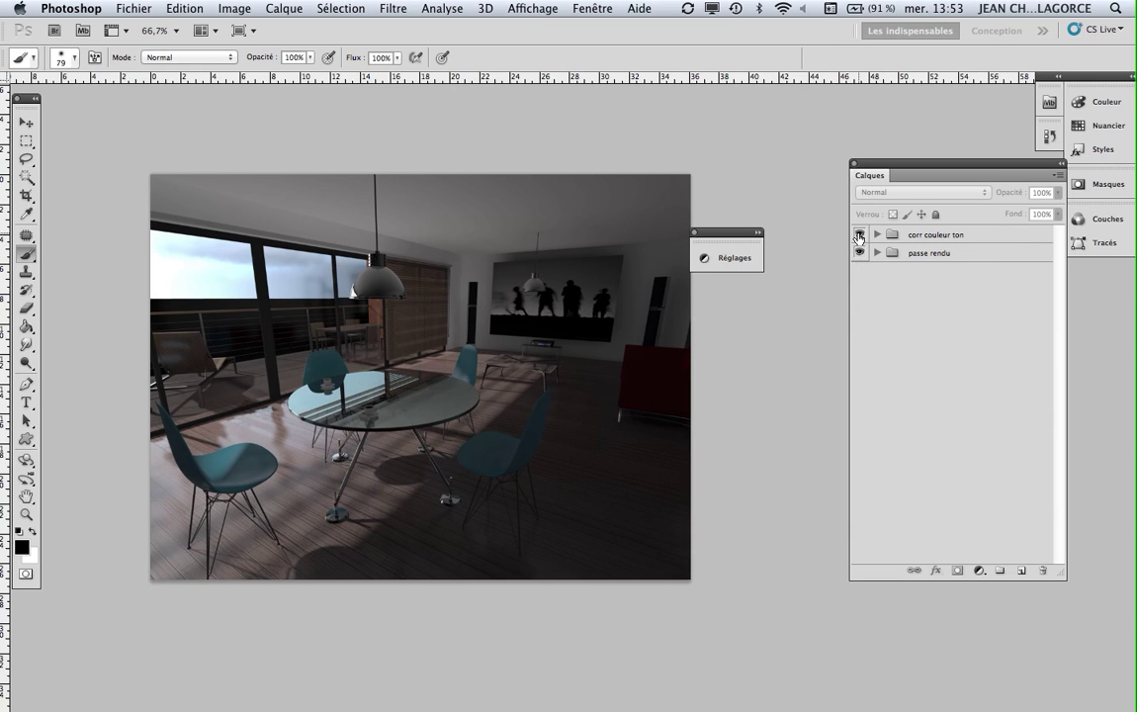
pyautogui.click(859, 235)
pyautogui.click(859, 235)
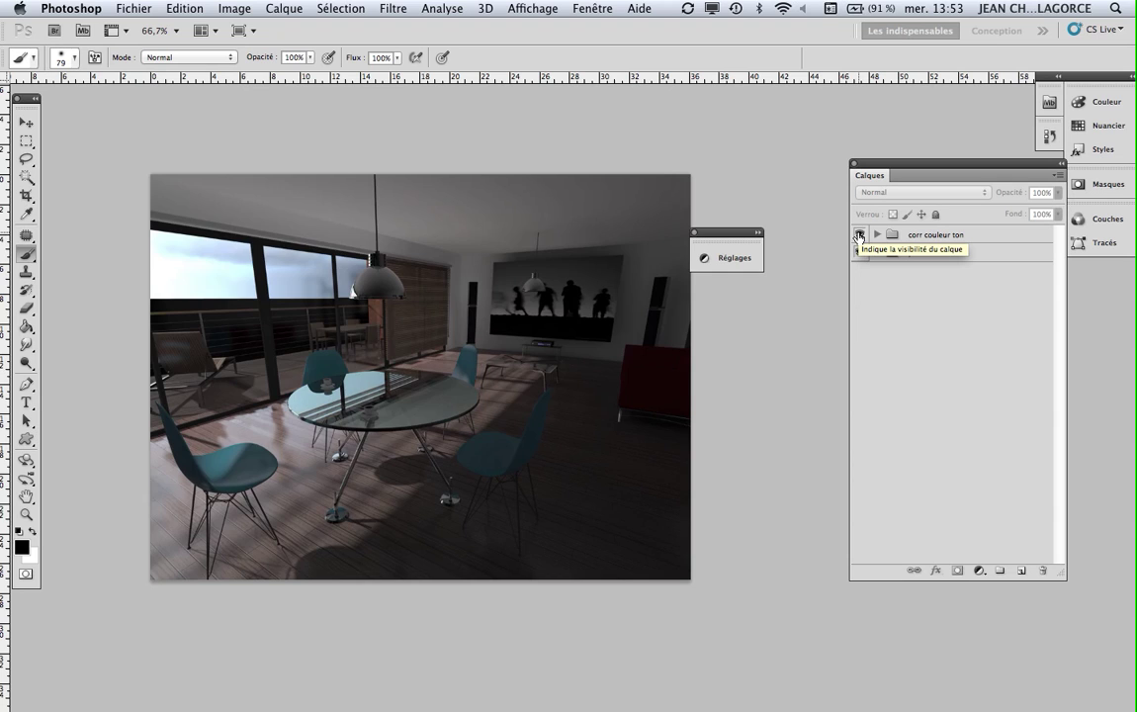
pyautogui.click(859, 236)
pyautogui.click(859, 235)
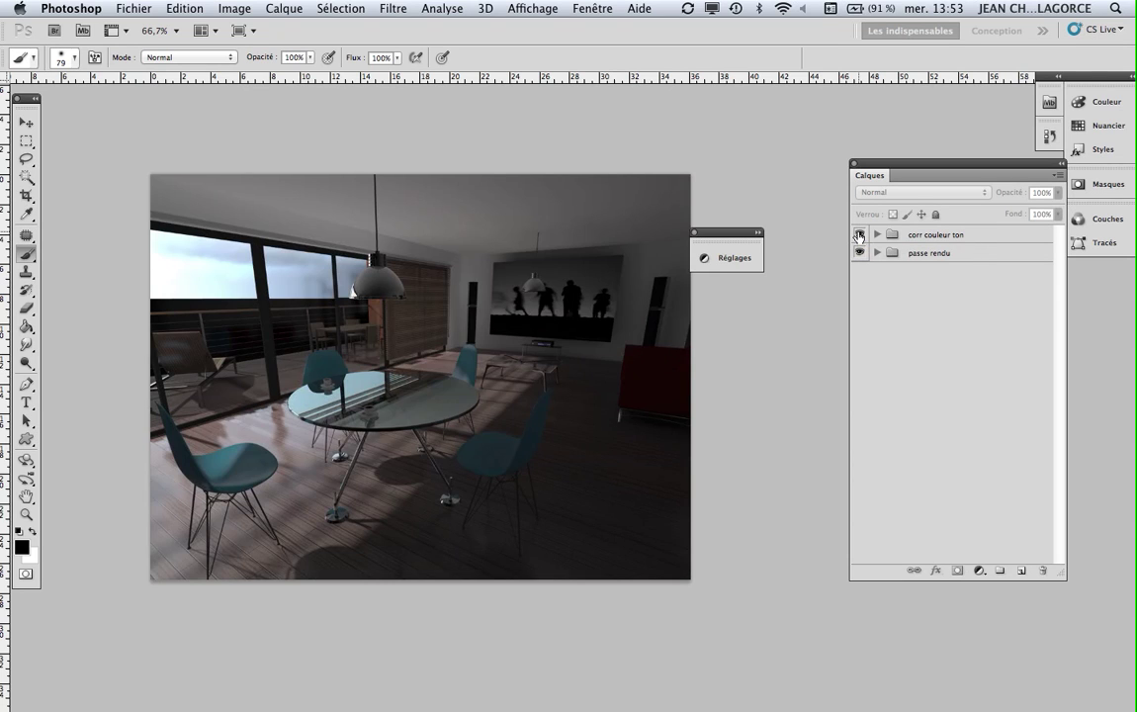
pyautogui.click(858, 236)
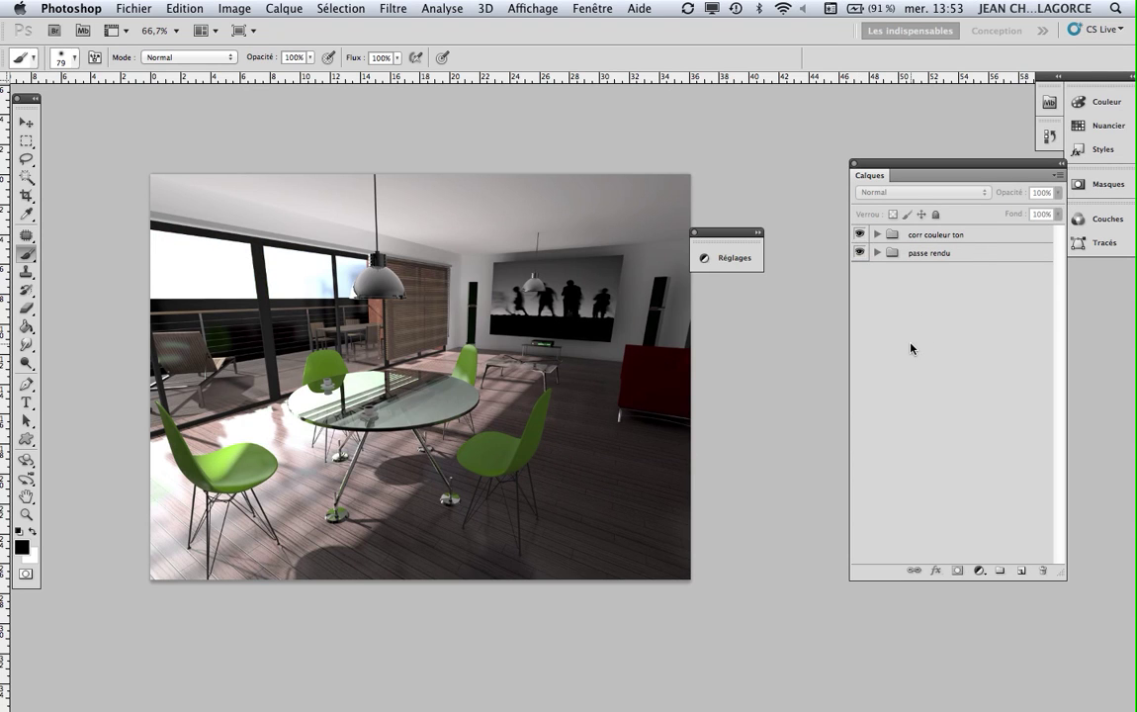
pyautogui.click(876, 236)
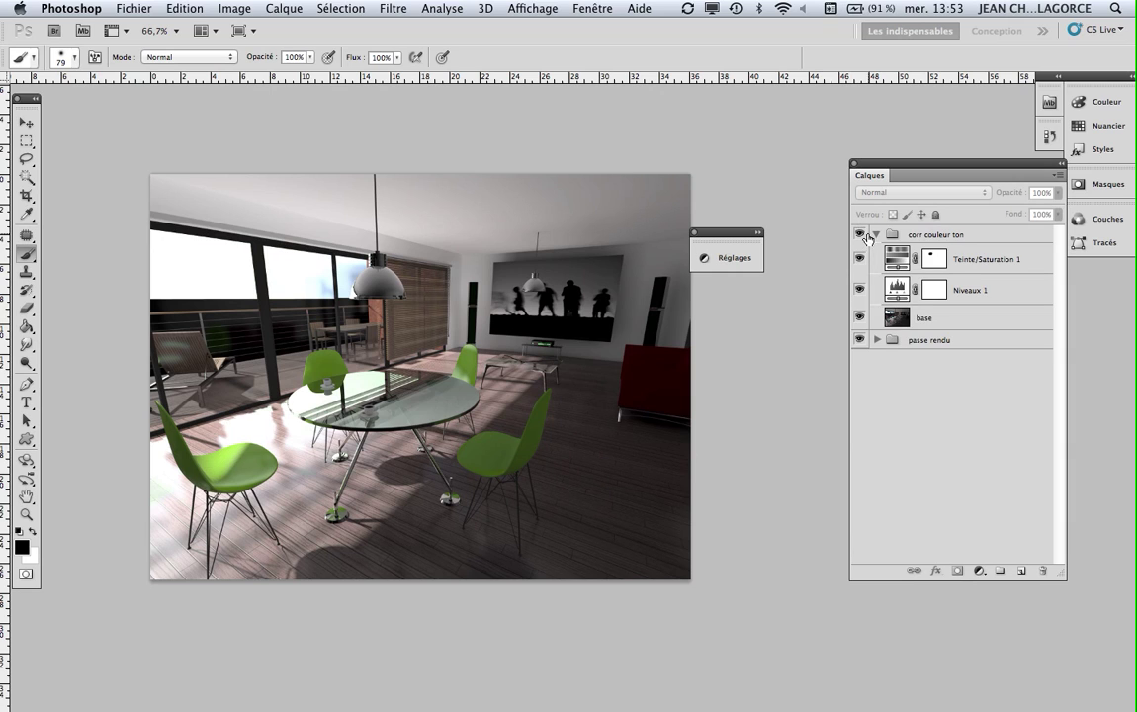
pyautogui.click(876, 236)
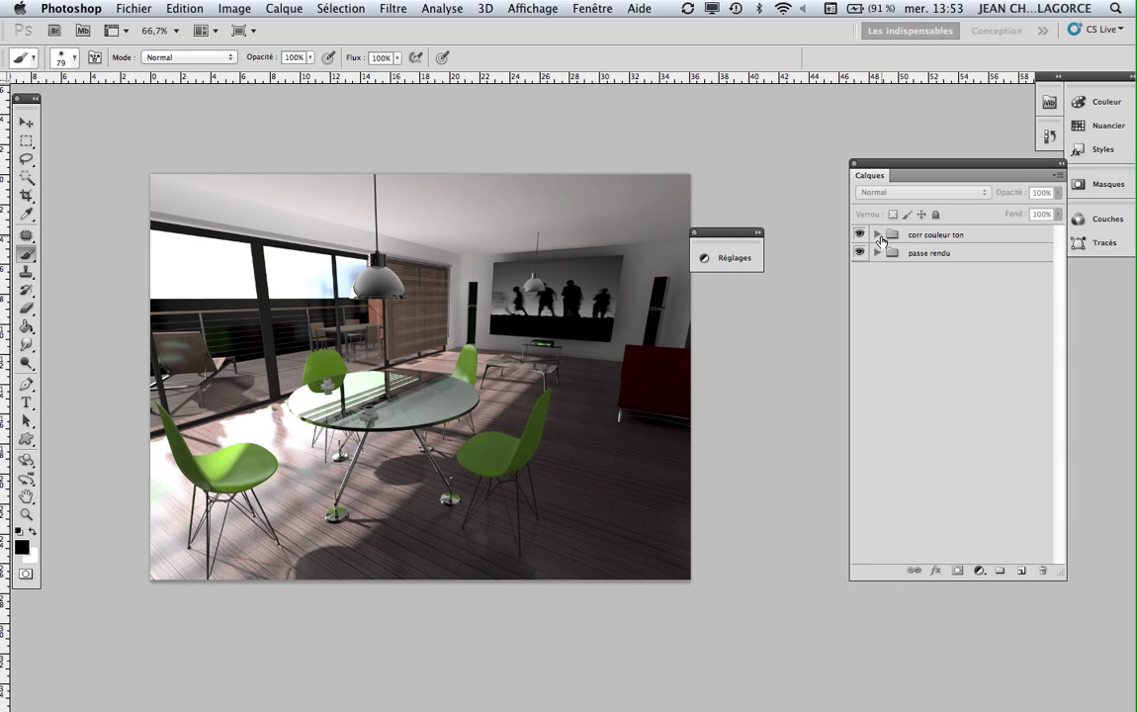
pyautogui.click(874, 235)
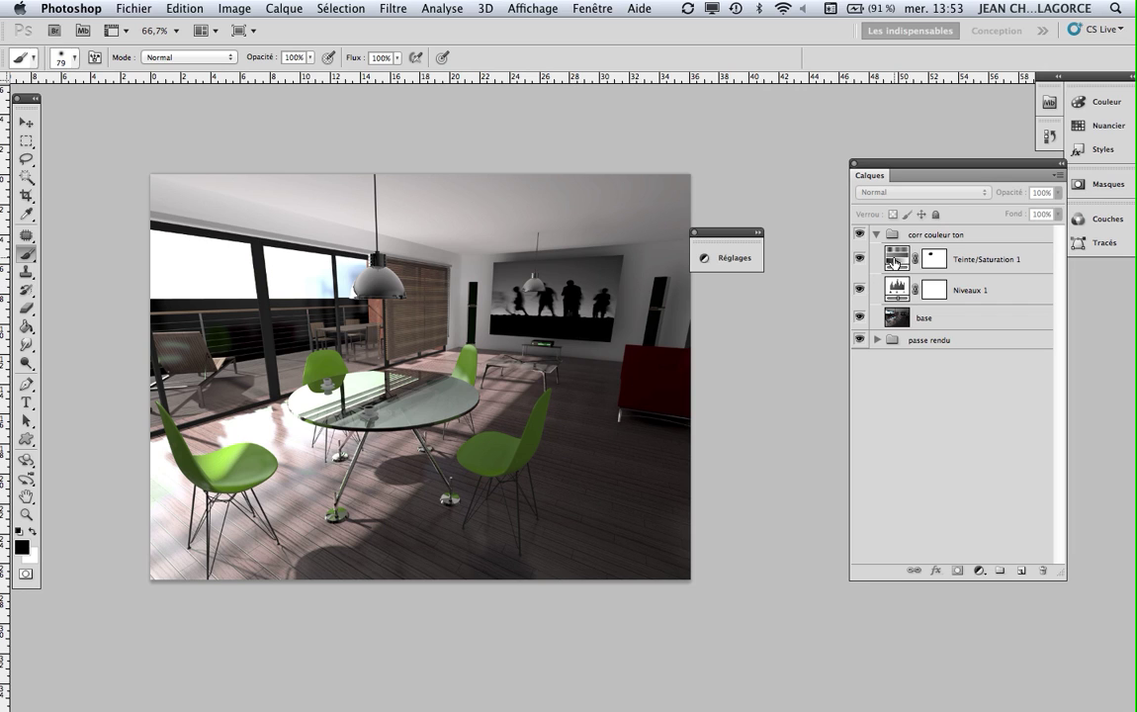
pyautogui.click(896, 260)
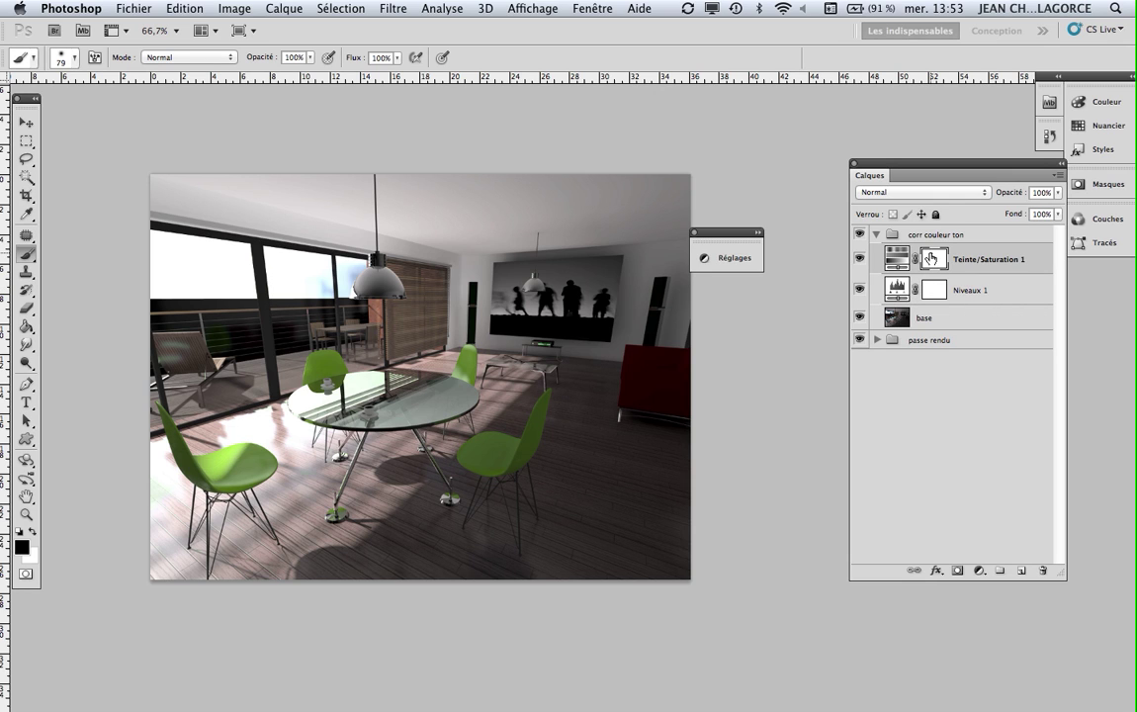
pyautogui.click(930, 258)
pyautogui.click(927, 433)
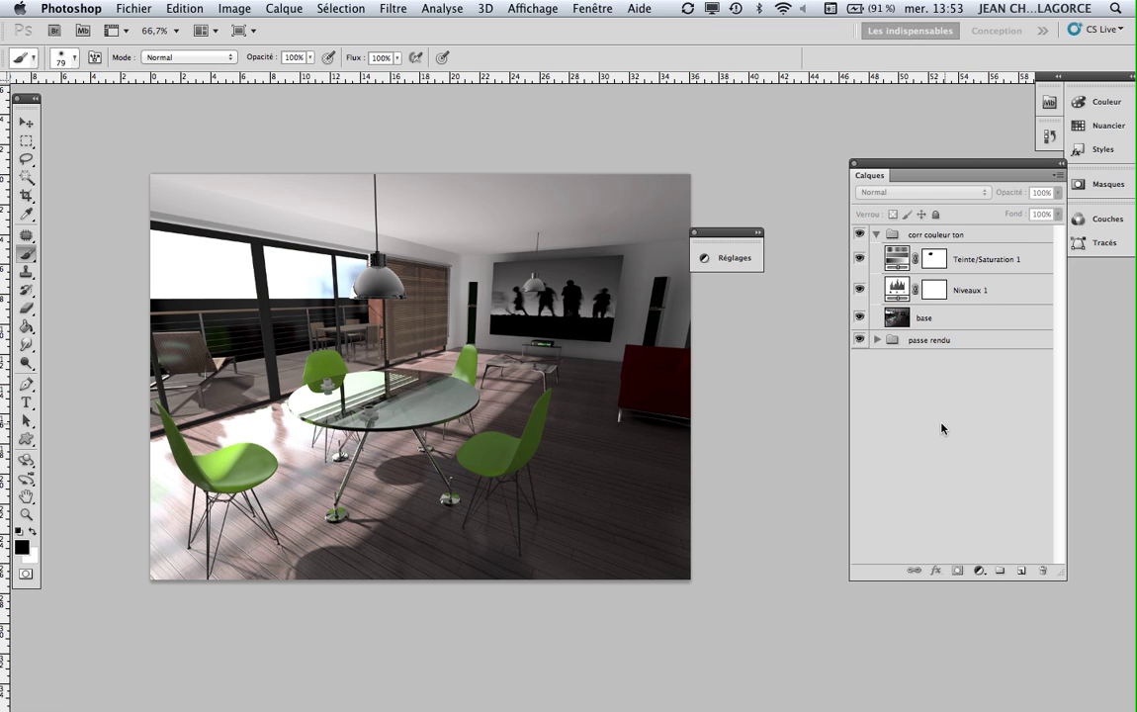
pyautogui.click(875, 234)
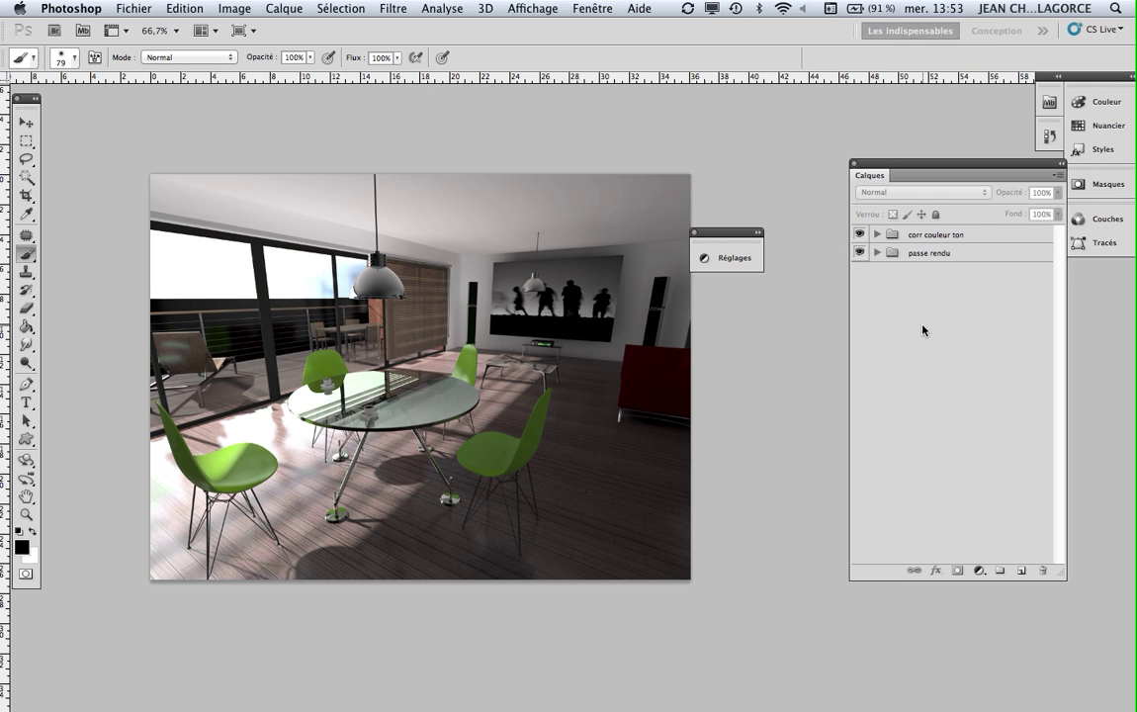